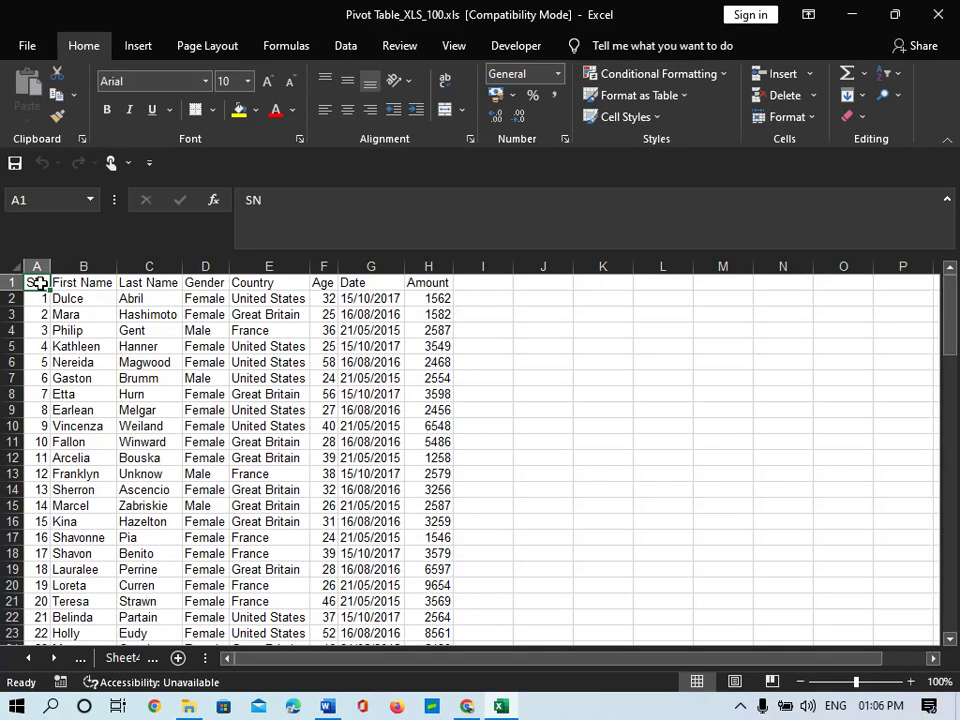
- Look along row 1 from the SN header past the last data column to P1 and back to A1
{"action": "key", "text": "Right"}
{"action": "key", "text": "Right"}
{"action": "key", "text": "Right"}
{"action": "key", "text": "Right"}
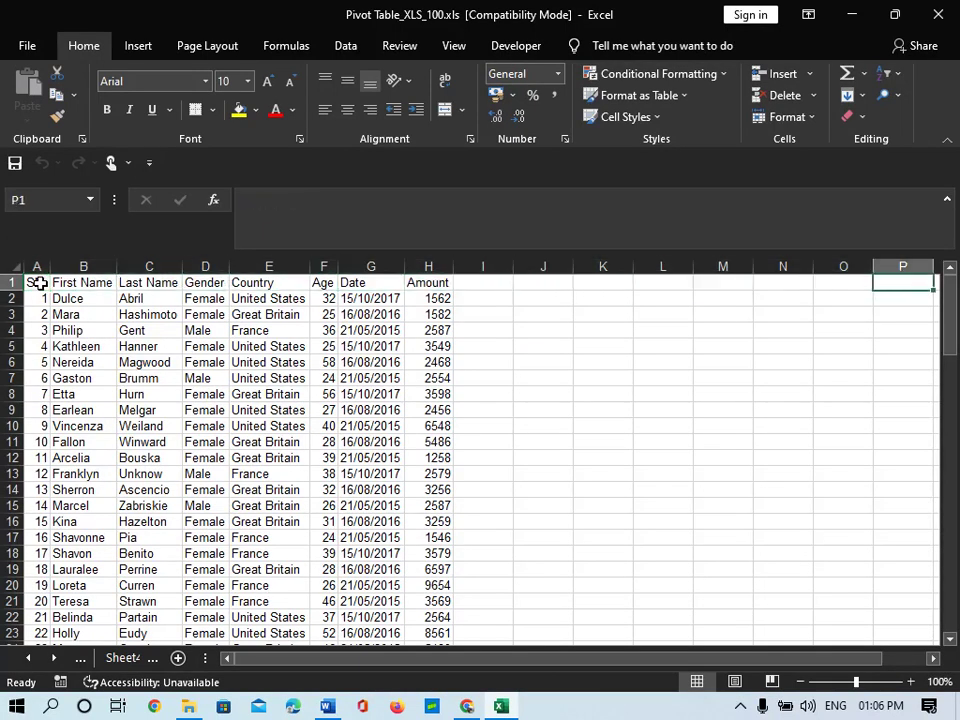
{"action": "key", "text": "Left"}
{"action": "key", "text": "Left"}
{"action": "key", "text": "Left"}
{"action": "key", "text": "Left"}
{"action": "key", "text": "Left"}
{"action": "key", "text": "Left"}
{"action": "key", "text": "Left"}
{"action": "key", "text": "Left"}
{"action": "key", "text": "Left"}
{"action": "key", "text": "Left"}
{"action": "key", "text": "Left"}
{"action": "key", "text": "Left"}
{"action": "key", "text": "Left"}
{"action": "key", "text": "Left"}
{"action": "key", "text": "Left"}
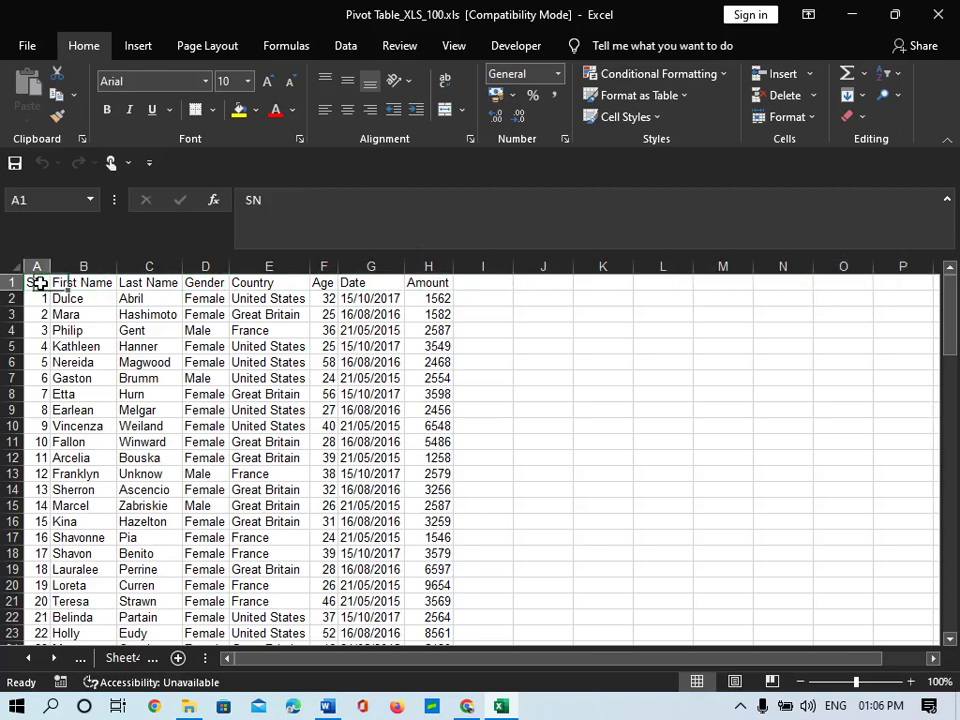
- Extend a selection from A1 along row 1 through column AI, and return to the first data record
{"action": "key", "text": "shift+Right"}
{"action": "key", "text": "shift+Right"}
{"action": "key", "text": "shift+Right"}
{"action": "key", "text": "shift+Right"}
{"action": "key", "text": "shift+Right"}
{"action": "key", "text": "shift+Right"}
{"action": "key", "text": "shift+Right"}
{"action": "key", "text": "shift+Right"}
{"action": "key", "text": "shift+Right"}
{"action": "key", "text": "shift+Right"}
{"action": "key", "text": "shift+Right"}
{"action": "key", "text": "shift+Right"}
{"action": "key", "text": "shift+Right"}
{"action": "key", "text": "shift+Right"}
{"action": "key", "text": "shift+Right"}
{"action": "key", "text": "shift+Right"}
{"action": "key", "text": "shift+Right"}
{"action": "key", "text": "shift+Right"}
{"action": "key", "text": "shift+Right"}
{"action": "key", "text": "shift+Right"}
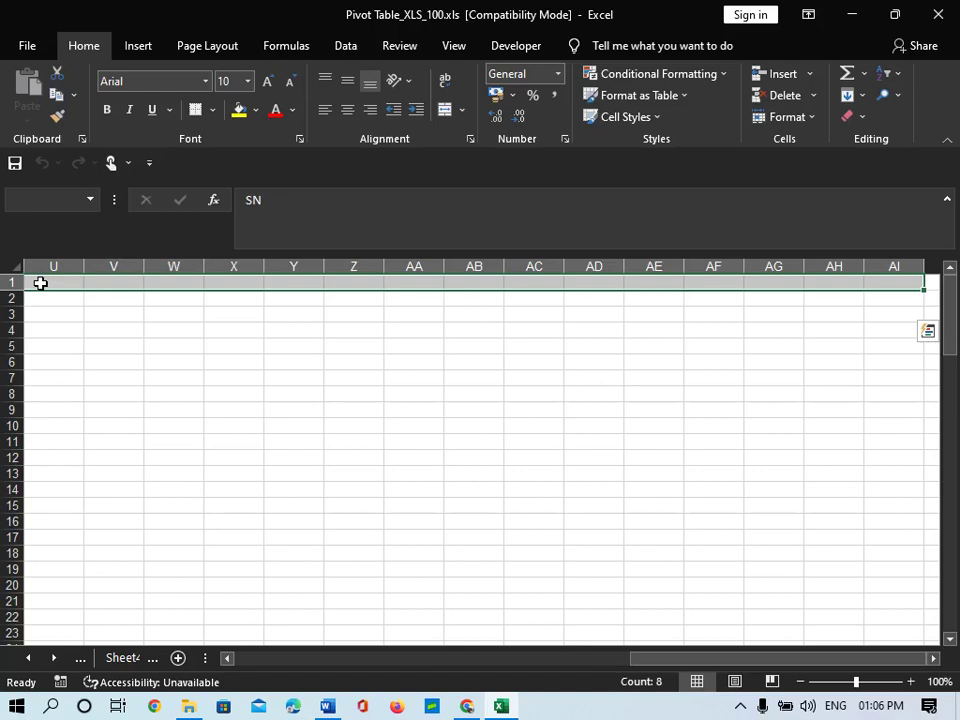
{"action": "key", "text": "ctrl+Home"}
{"action": "key", "text": "Down"}
{"action": "key", "text": "Down"}
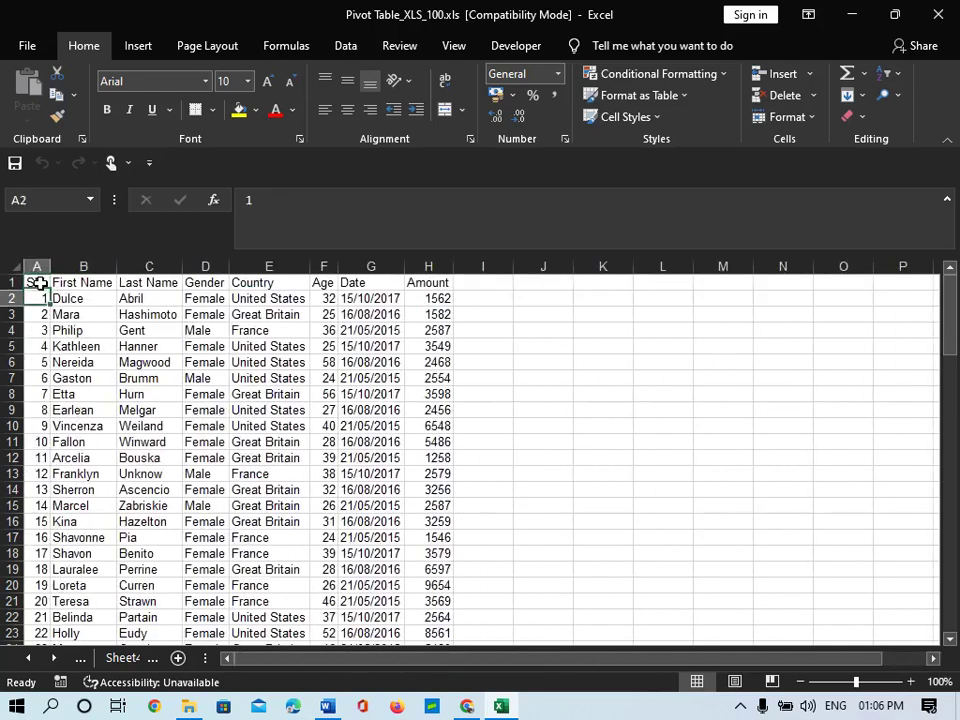
{"action": "key", "text": "Right"}
{"action": "key", "text": "Right"}
{"action": "key", "text": "Up"}
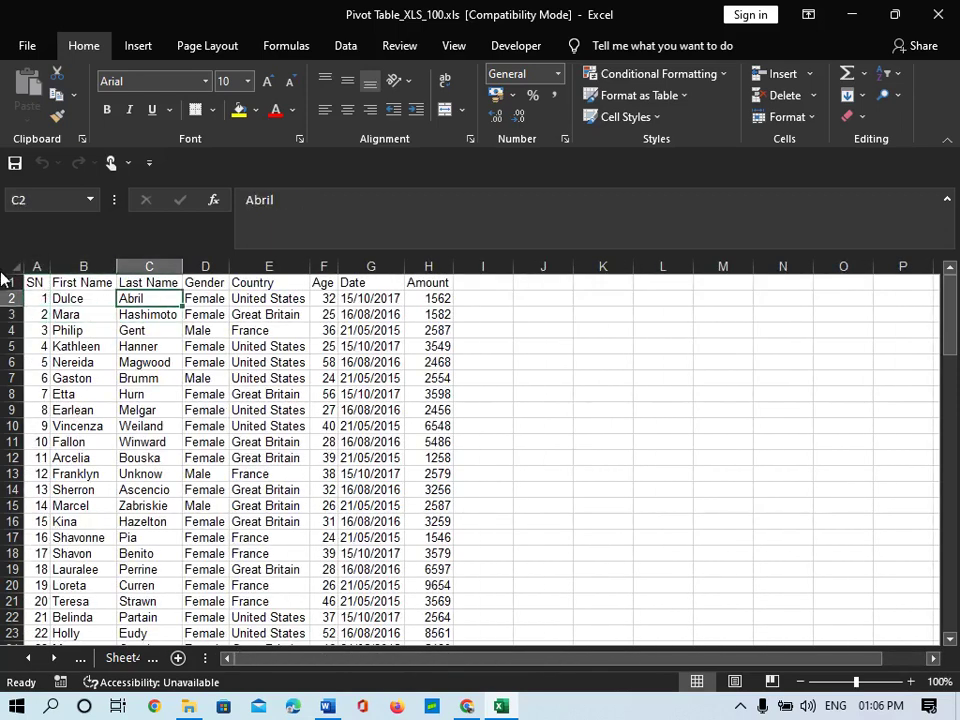
{"action": "key", "text": "Left"}
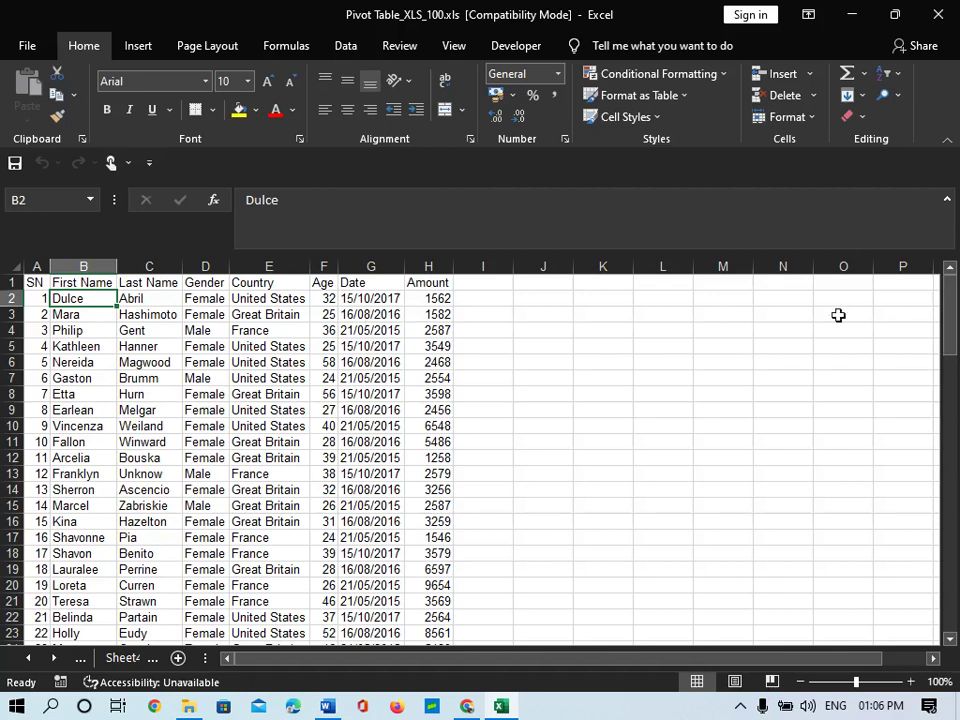
- Look along row 3 across the empty columns out to Z3 and back to A3
{"action": "left_click", "coordinate": [700, 317]}
{"action": "key", "text": "Right"}
{"action": "key", "text": "Right"}
{"action": "key", "text": "Right"}
{"action": "key", "text": "Right"}
{"action": "key", "text": "Right"}
{"action": "key", "text": "Right"}
{"action": "key", "text": "Right"}
{"action": "key", "text": "Right"}
{"action": "key", "text": "Right"}
{"action": "key", "text": "Right"}
{"action": "key", "text": "Right"}
{"action": "key", "text": "Right"}
{"action": "key", "text": "Right"}
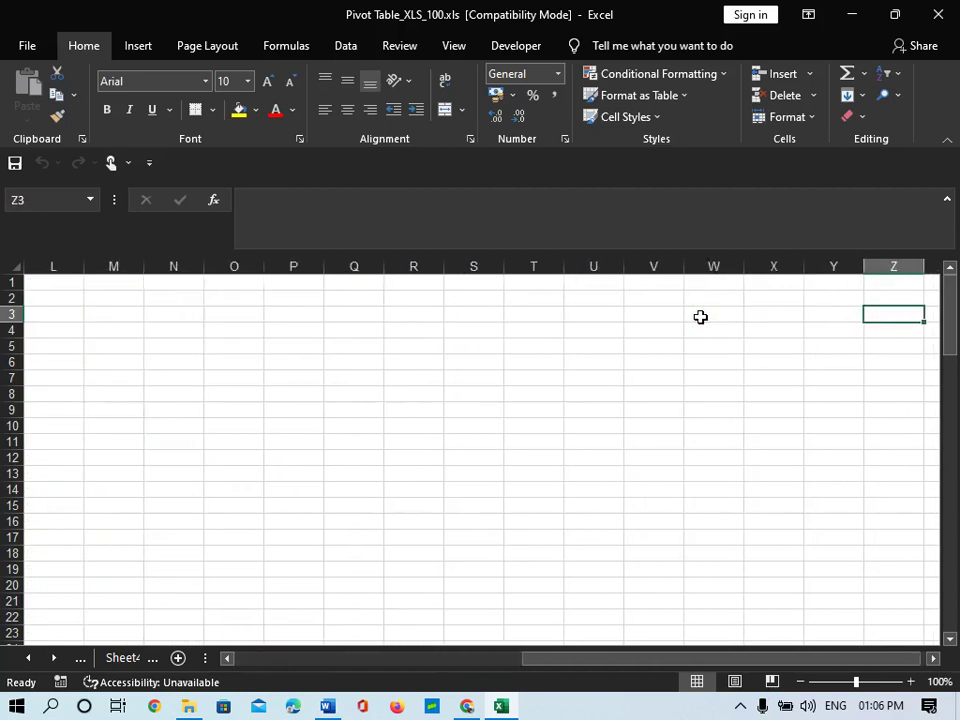
{"action": "key", "text": "Left"}
{"action": "key", "text": "Left"}
{"action": "key", "text": "Left"}
{"action": "key", "text": "Left"}
{"action": "key", "text": "Left"}
{"action": "key", "text": "Left"}
{"action": "key", "text": "Left"}
{"action": "key", "text": "Left"}
{"action": "key", "text": "Left"}
{"action": "key", "text": "Left"}
{"action": "key", "text": "Left"}
{"action": "key", "text": "Left"}
{"action": "key", "text": "Left"}
{"action": "key", "text": "Left"}
{"action": "key", "text": "Left"}
{"action": "key", "text": "Left"}
{"action": "key", "text": "Left"}
{"action": "key", "text": "Left"}
{"action": "key", "text": "Left"}
{"action": "key", "text": "Left"}
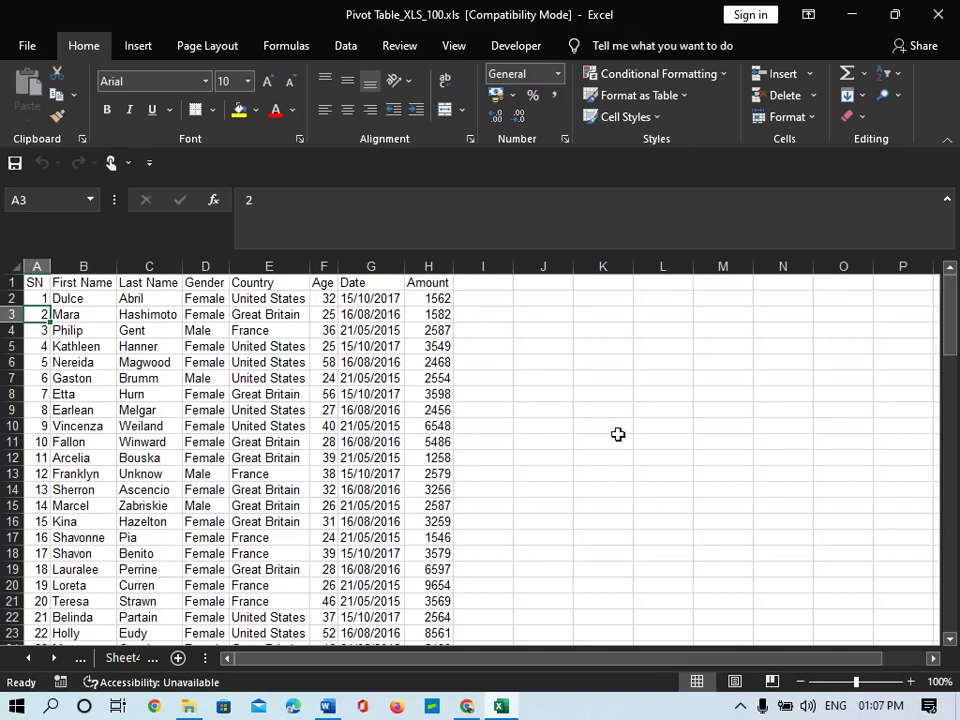
- Examine header row 1 as a whole and cell by cell from SN to Amount
{"action": "left_click", "coordinate": [551, 376]}
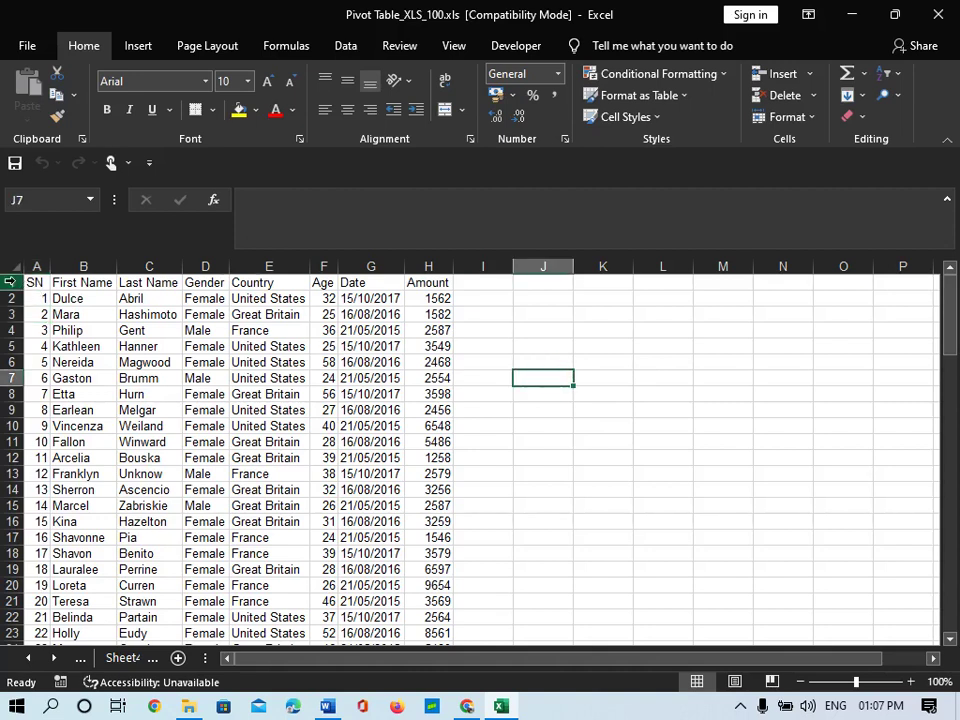
{"action": "left_click", "coordinate": [14, 283]}
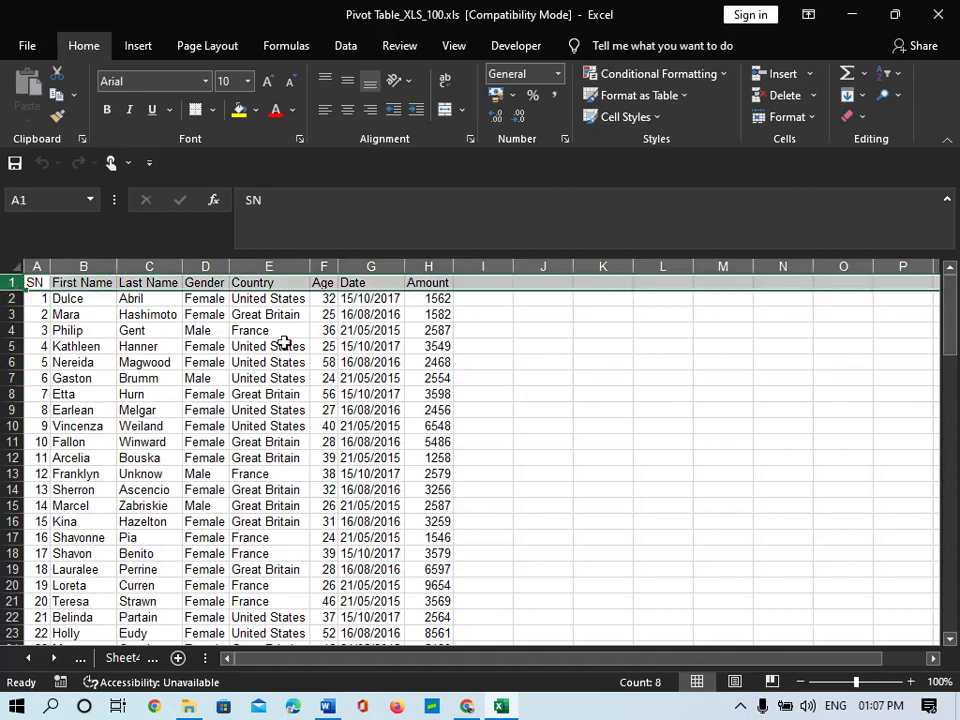
{"action": "left_click", "coordinate": [36, 283]}
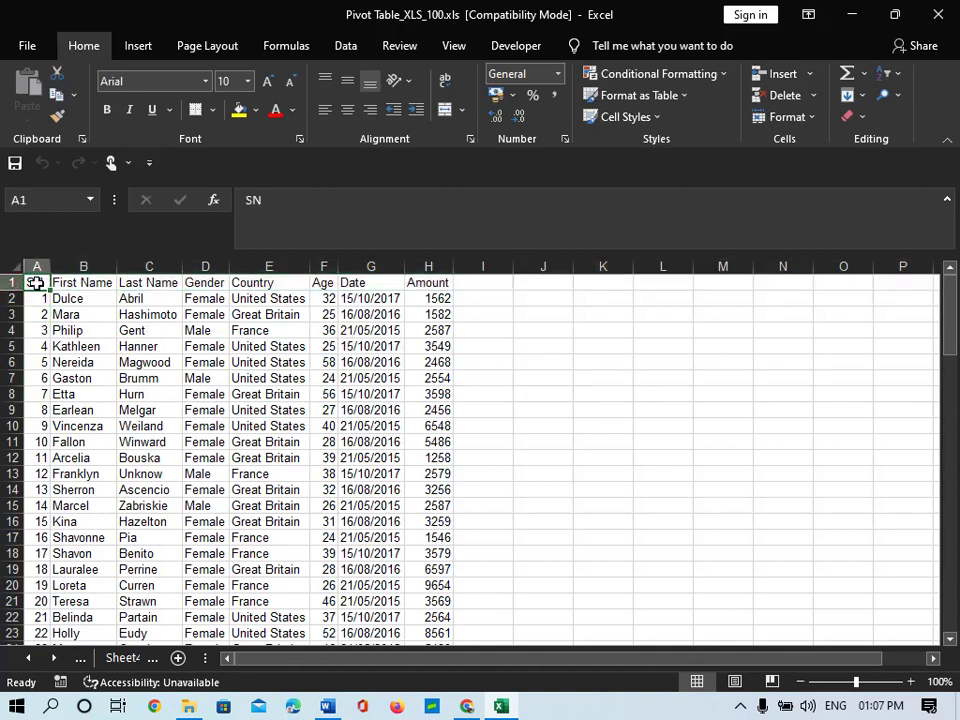
{"action": "key", "text": "Right"}
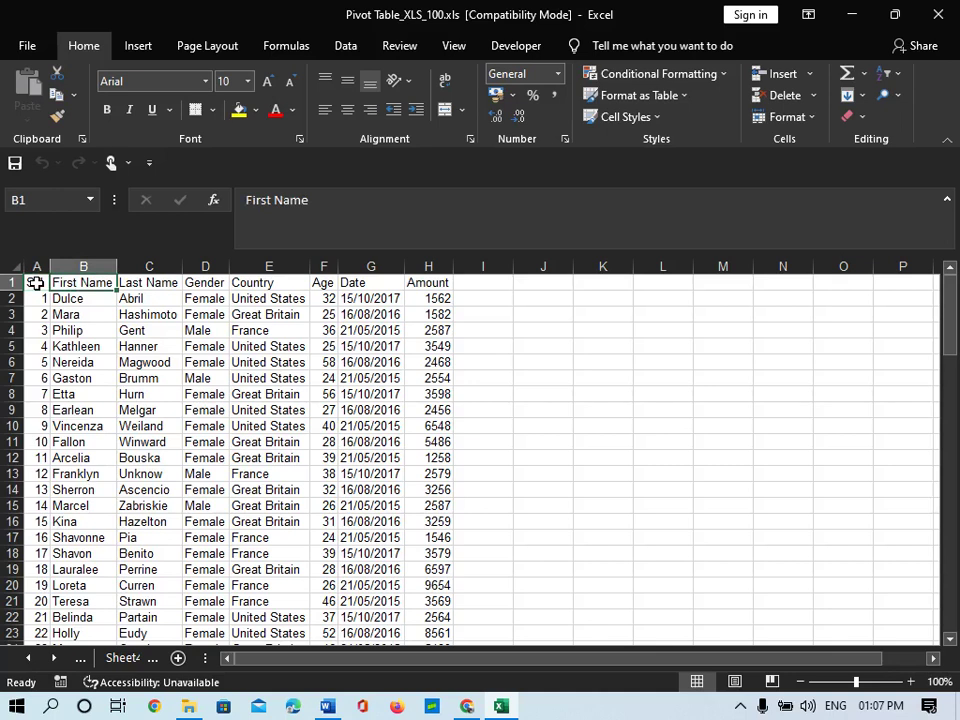
{"action": "key", "text": "Right"}
{"action": "key", "text": "Right"}
{"action": "key", "text": "Right"}
{"action": "key", "text": "Right"}
{"action": "key", "text": "Right"}
{"action": "key", "text": "Right"}
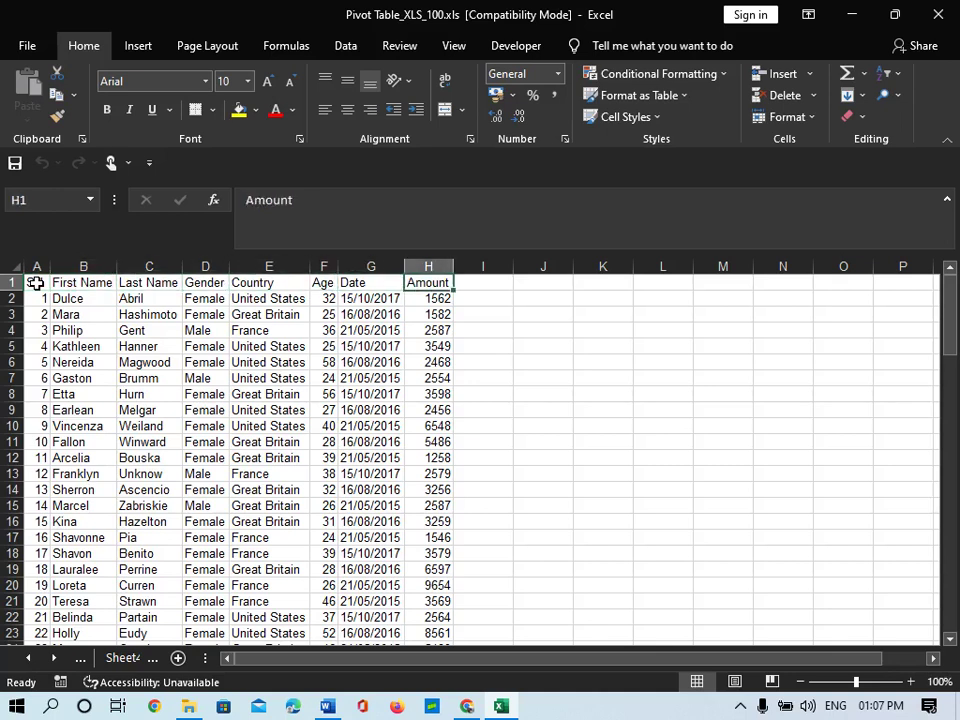
- Insert a blank row above the headers and number its cells A1 to H1 from 1 to 8
{"action": "left_click", "coordinate": [14, 282]}
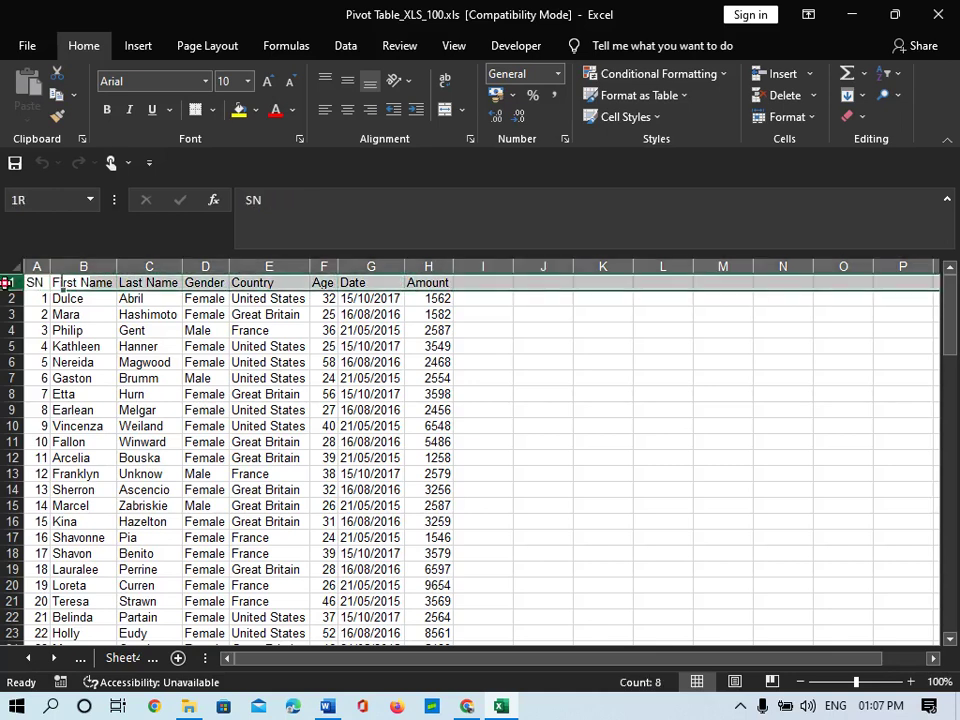
{"action": "left_click", "coordinate": [784, 73]}
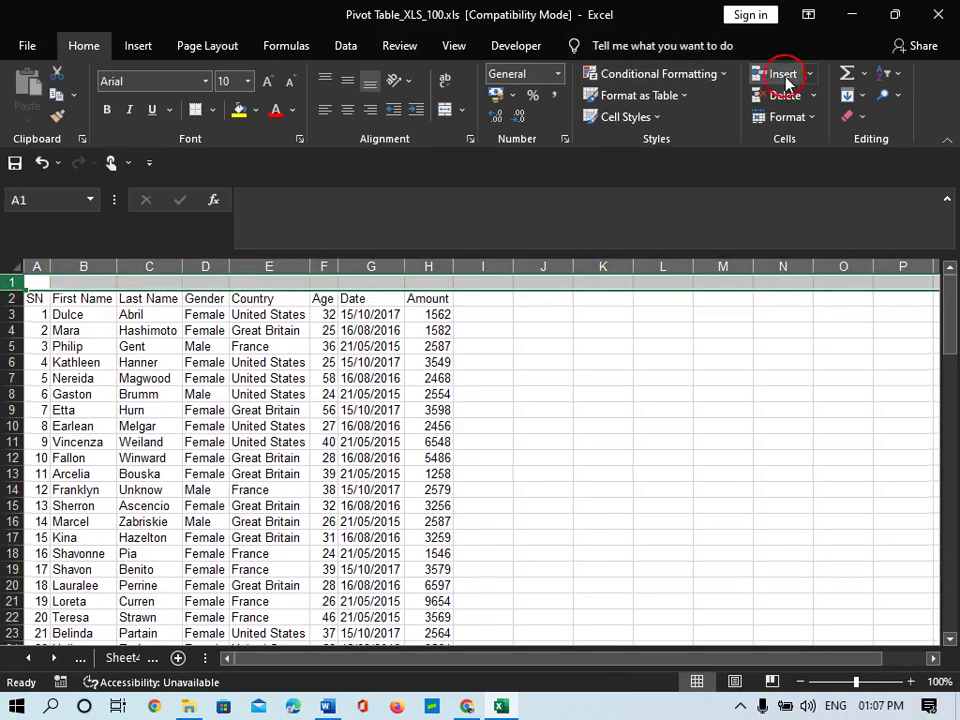
{"action": "left_click", "coordinate": [46, 284]}
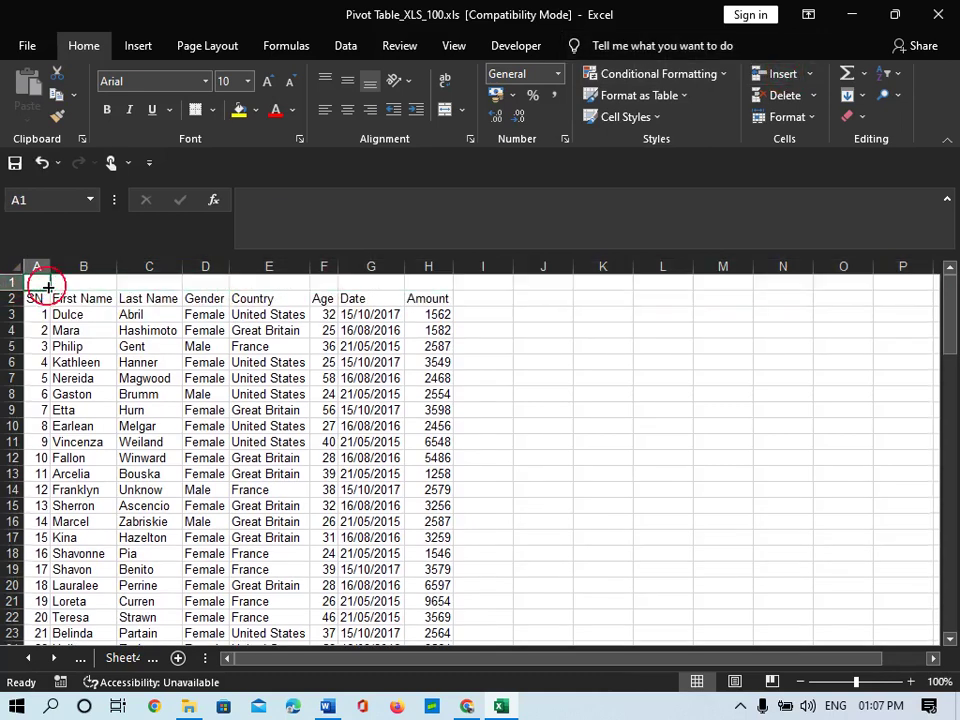
{"action": "type", "text": "1"}
{"action": "key", "text": "Tab"}
{"action": "type", "text": "2"}
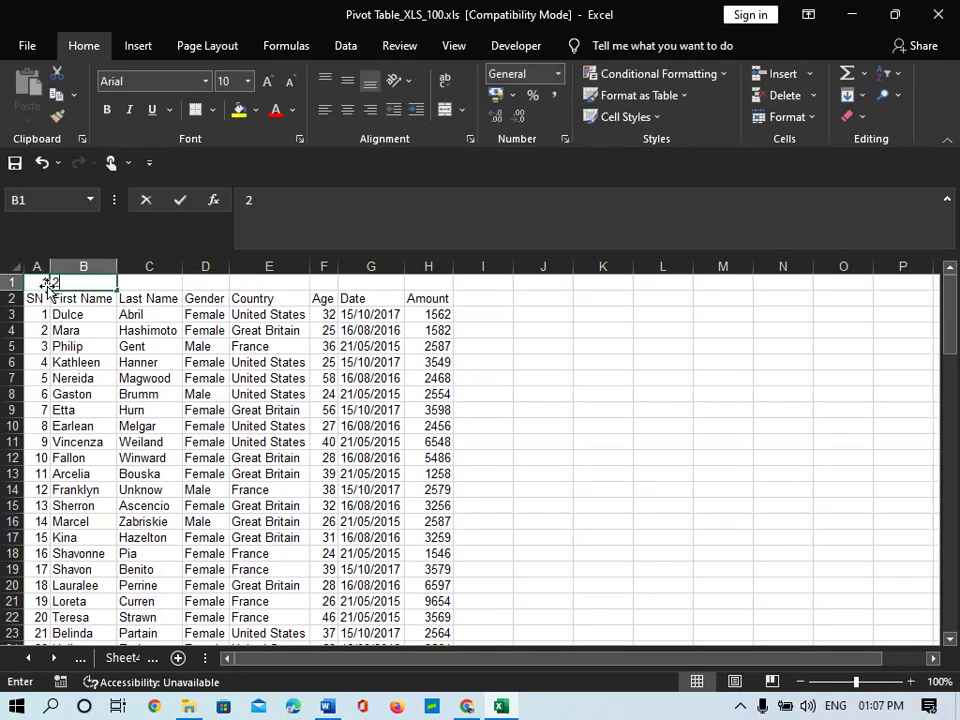
{"action": "key", "text": "Tab"}
{"action": "type", "text": "3"}
{"action": "key", "text": "Tab"}
{"action": "type", "text": "4"}
{"action": "key", "text": "Tab"}
{"action": "type", "text": "5"}
{"action": "key", "text": "Tab"}
{"action": "type", "text": "6"}
{"action": "key", "text": "Tab"}
{"action": "type", "text": "7"}
{"action": "key", "text": "Tab"}
{"action": "type", "text": "8"}
{"action": "key", "text": "Tab"}
{"action": "type", "text": "9"}
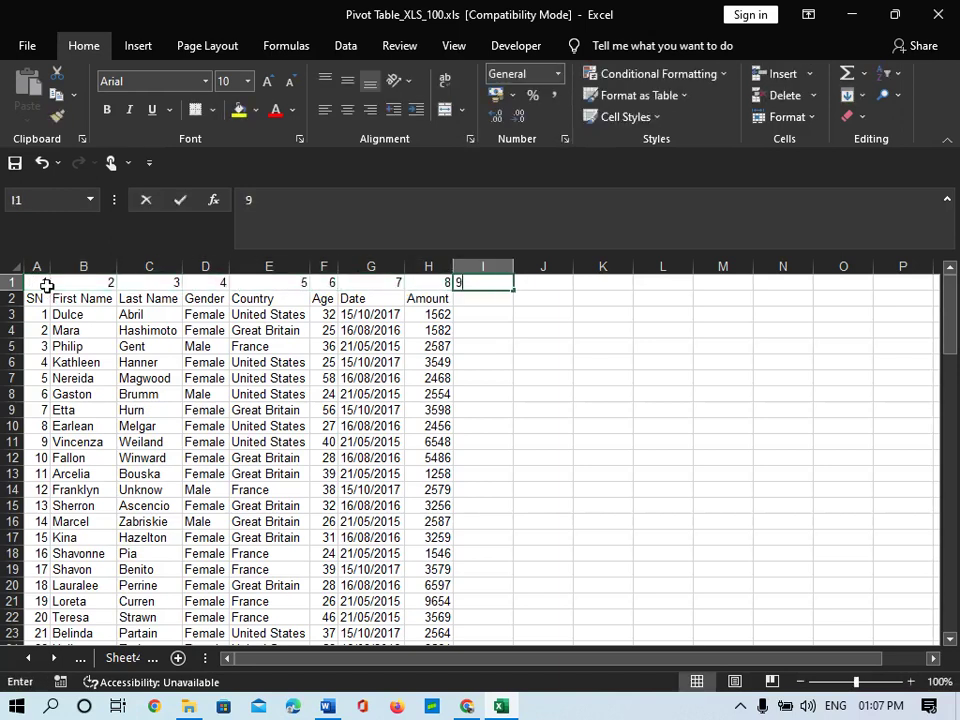
{"action": "key", "text": "Down"}
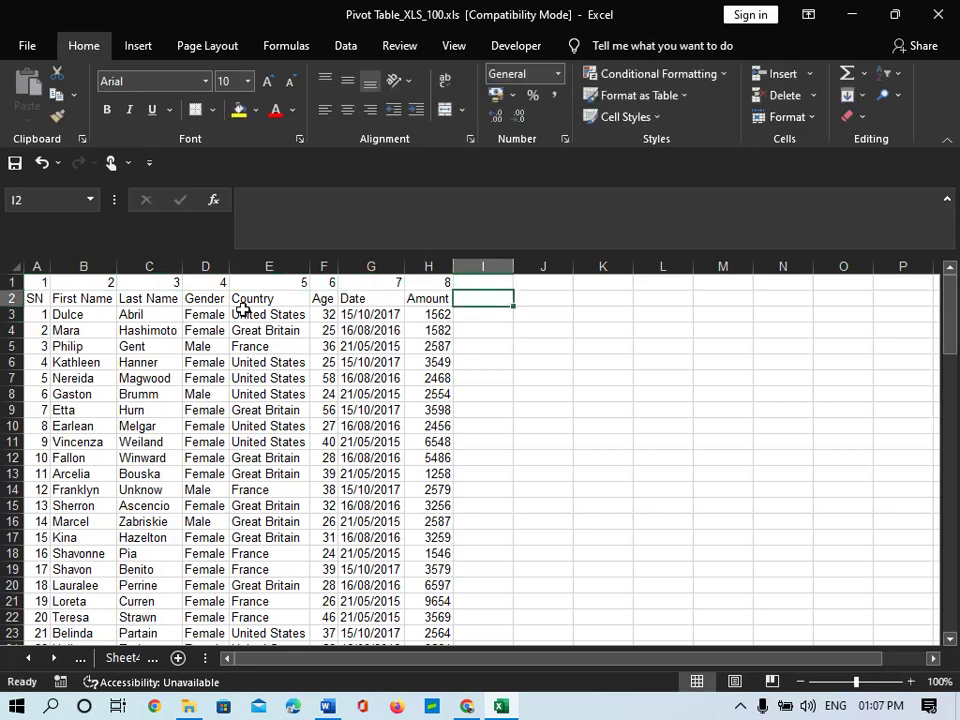
- Highlight the column numbers in A1:H1 and sample entries under SN (A3:A18) and First Name (B3:B16)
{"action": "left_click_drag", "start_coordinate": [40, 283], "coordinate": [439, 287]}
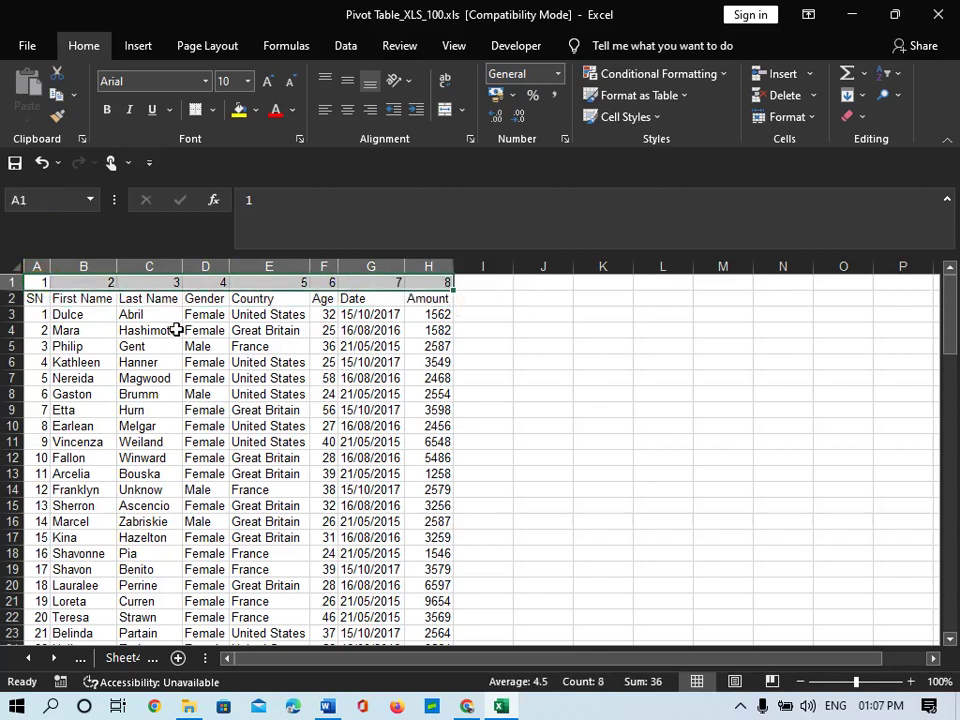
{"action": "left_click_drag", "start_coordinate": [39, 314], "coordinate": [40, 553]}
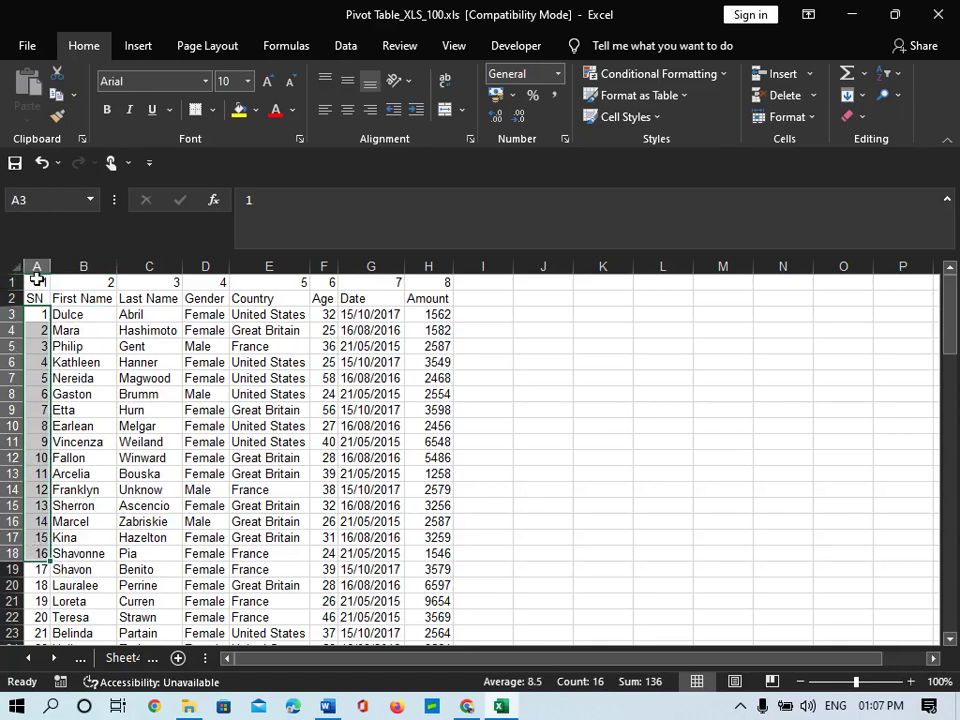
{"action": "left_click", "coordinate": [38, 284]}
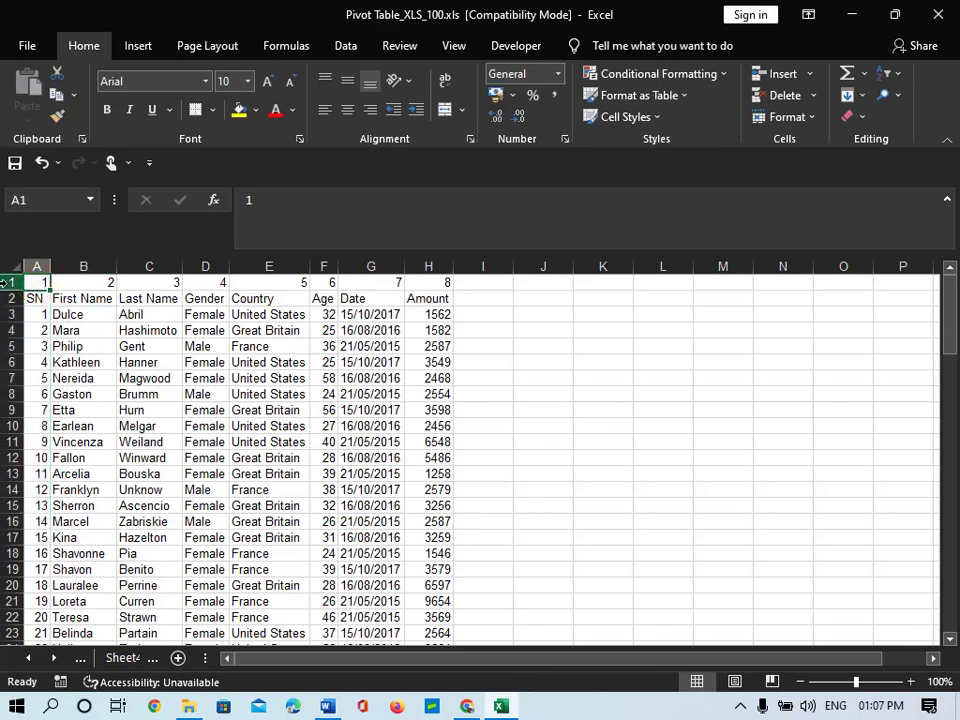
{"action": "left_click_drag", "start_coordinate": [79, 314], "coordinate": [100, 520]}
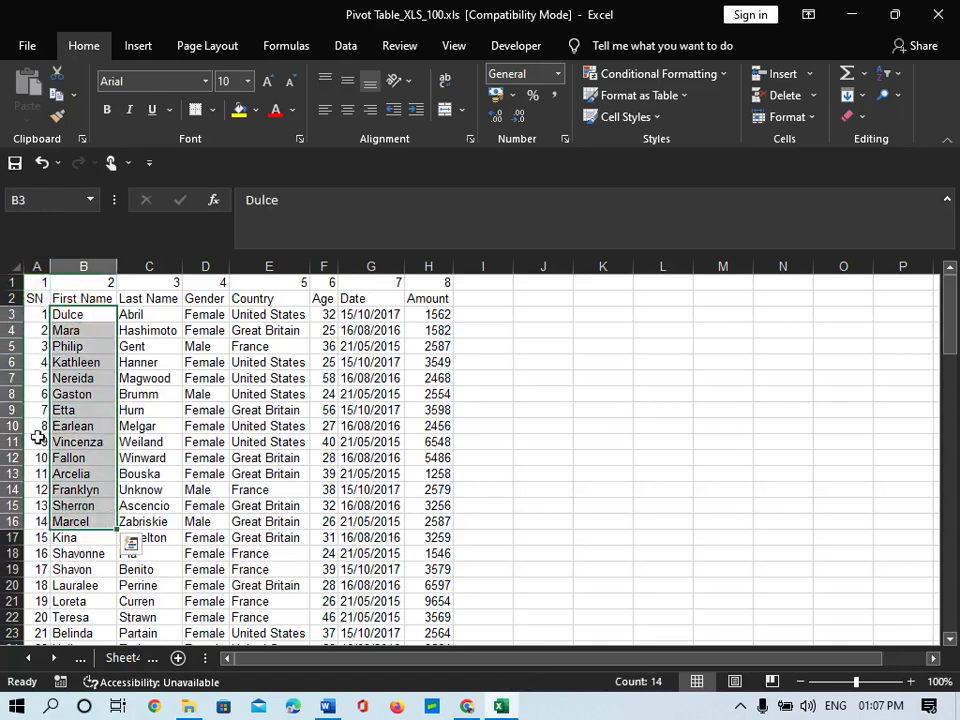
- Insert another row at the top of the sheet and number its cells B1 to H1 from 1 to 7, starting at First Name
{"action": "left_click", "coordinate": [10, 282]}
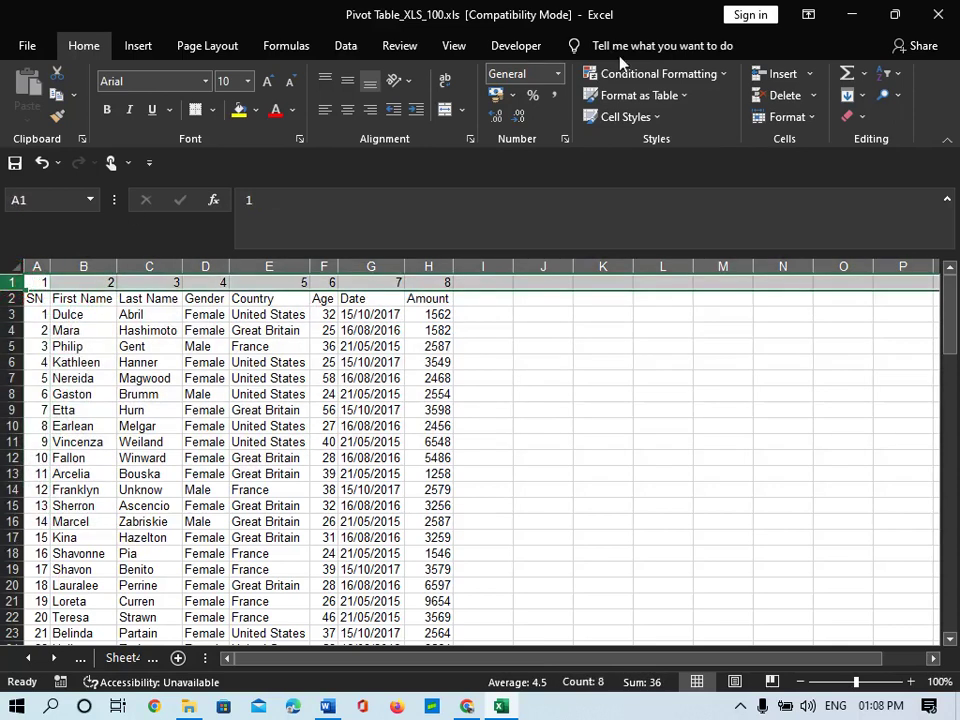
{"action": "left_click", "coordinate": [777, 73]}
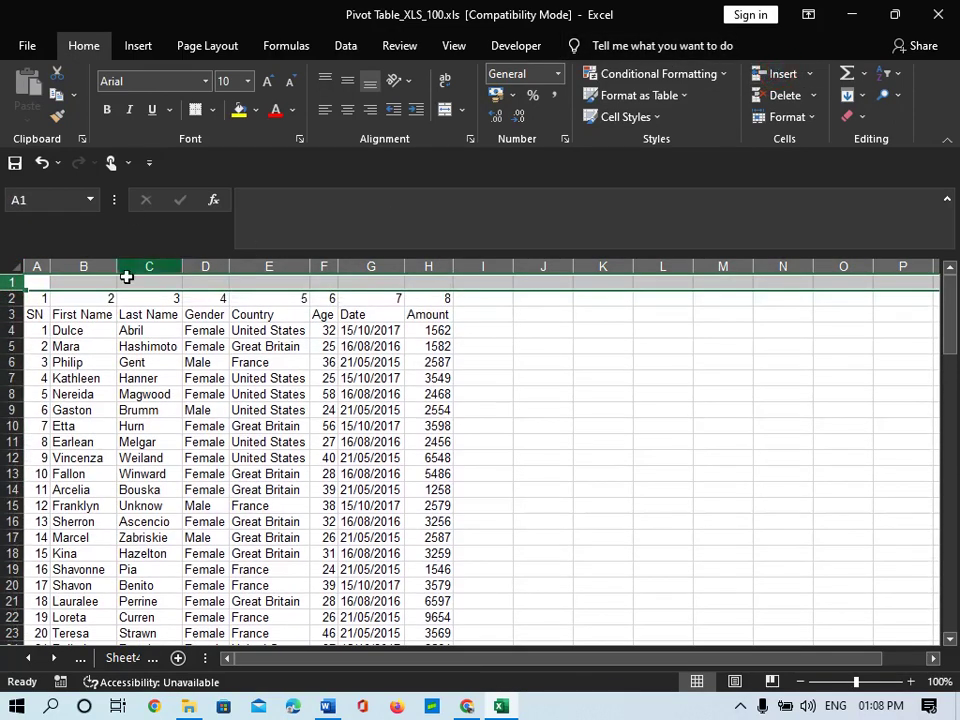
{"action": "left_click", "coordinate": [89, 284]}
{"action": "type", "text": "1"}
{"action": "key", "text": "Tab"}
{"action": "type", "text": "2"}
{"action": "key", "text": "Tab"}
{"action": "type", "text": "3"}
{"action": "key", "text": "Tab"}
{"action": "type", "text": "4"}
{"action": "key", "text": "Tab"}
{"action": "type", "text": "5"}
{"action": "key", "text": "Tab"}
{"action": "type", "text": "6"}
{"action": "key", "text": "Tab"}
{"action": "type", "text": "7"}
{"action": "key", "text": "Tab"}
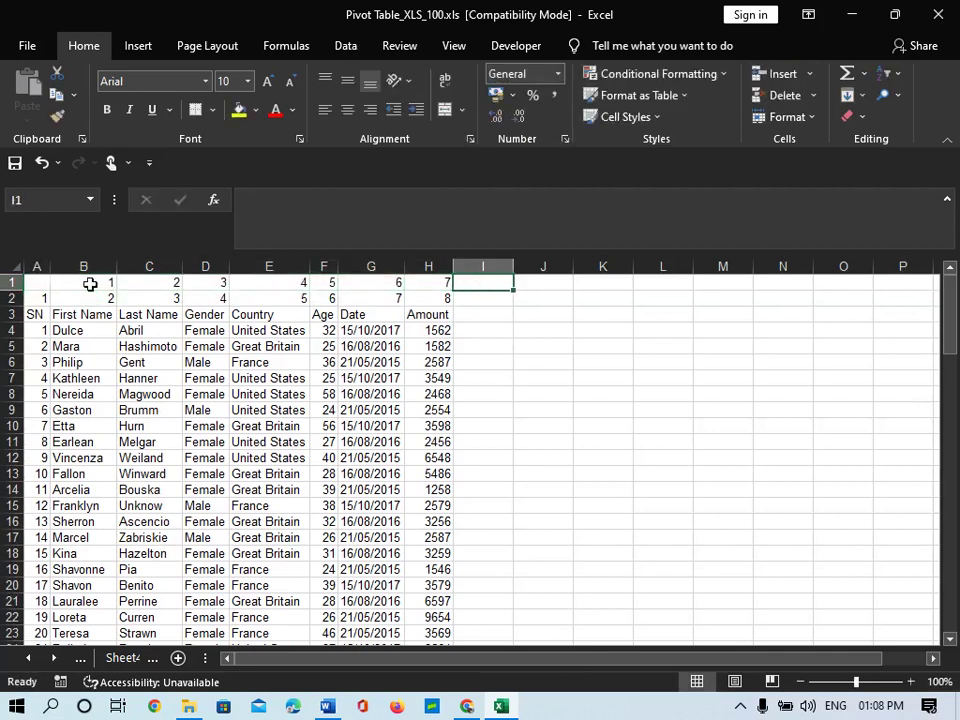
- Insert a third row at the top and number its cells F1 to H1 from 1 to 3, starting at the Age column
{"action": "left_click", "coordinate": [9, 282]}
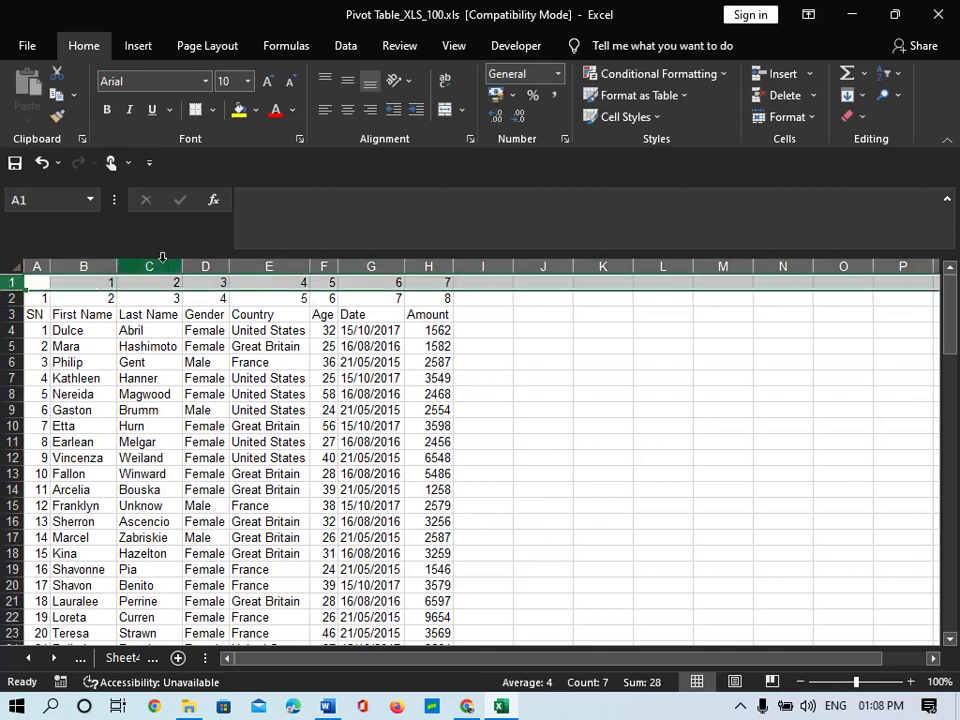
{"action": "left_click", "coordinate": [775, 80]}
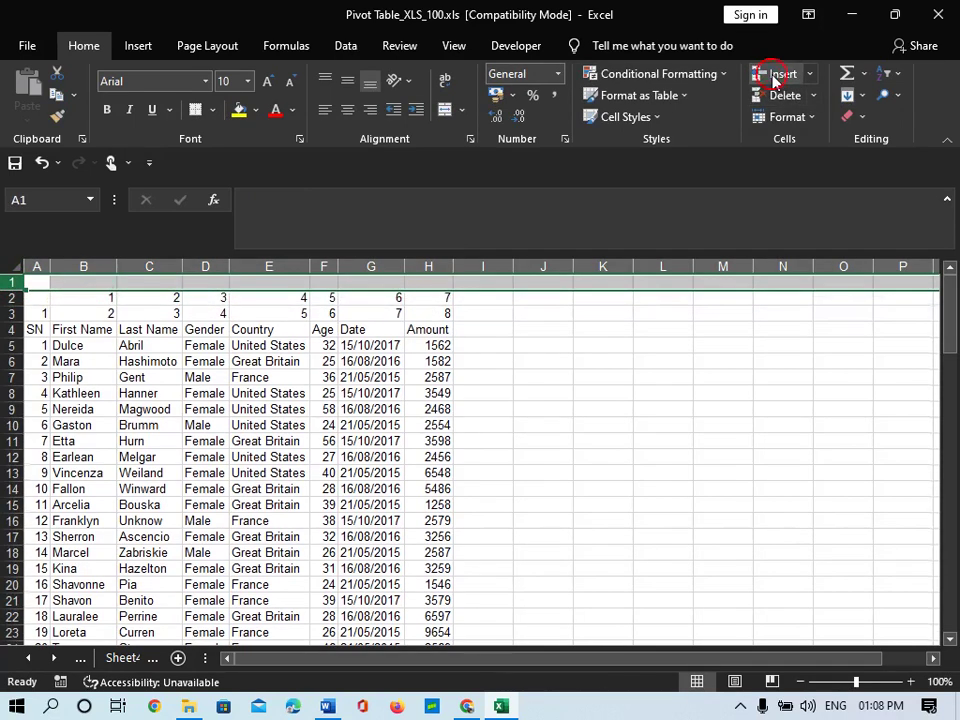
{"action": "left_click", "coordinate": [83, 350]}
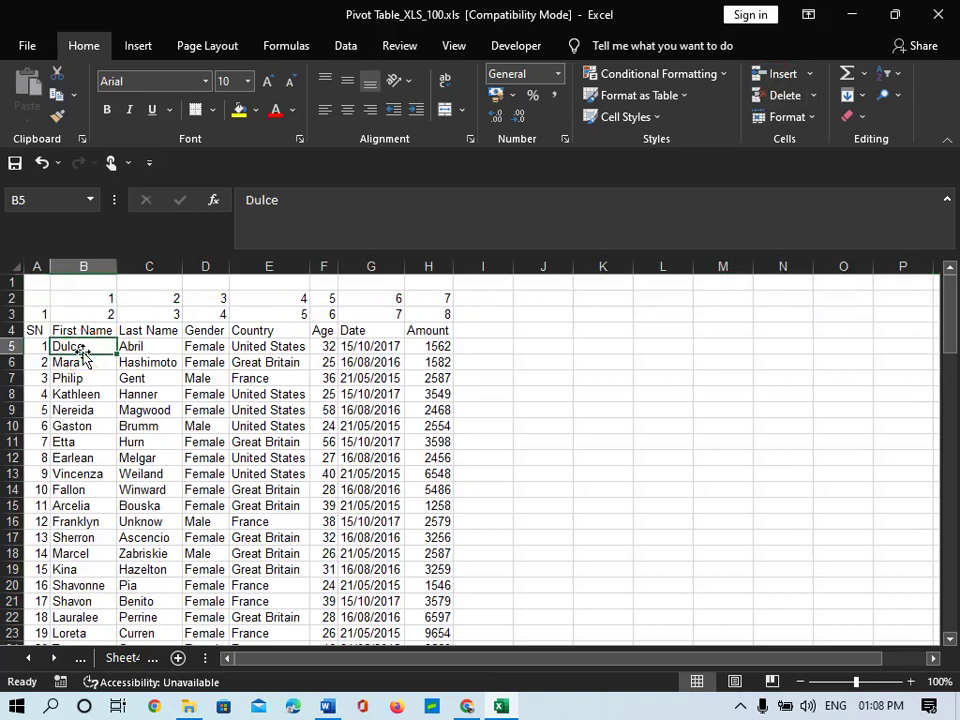
{"action": "left_click_drag", "start_coordinate": [325, 360], "coordinate": [345, 472]}
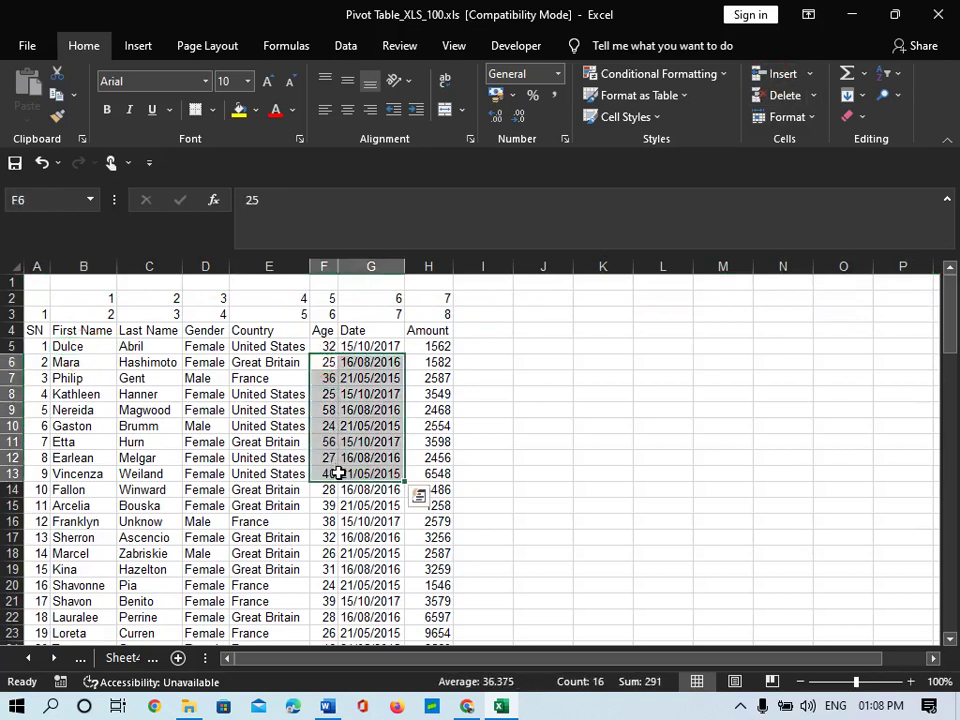
{"action": "left_click", "coordinate": [328, 281]}
{"action": "type", "text": "1"}
{"action": "key", "text": "Tab"}
{"action": "type", "text": "3"}
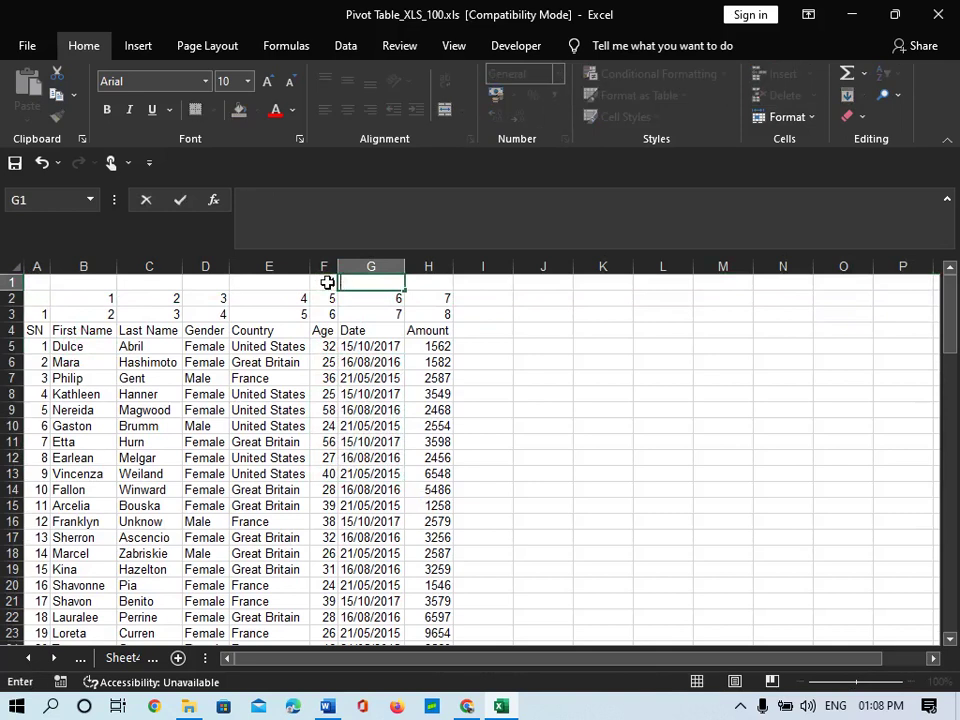
{"action": "key", "text": "Tab"}
{"action": "type", "text": "3"}
{"action": "key", "text": "Tab"}
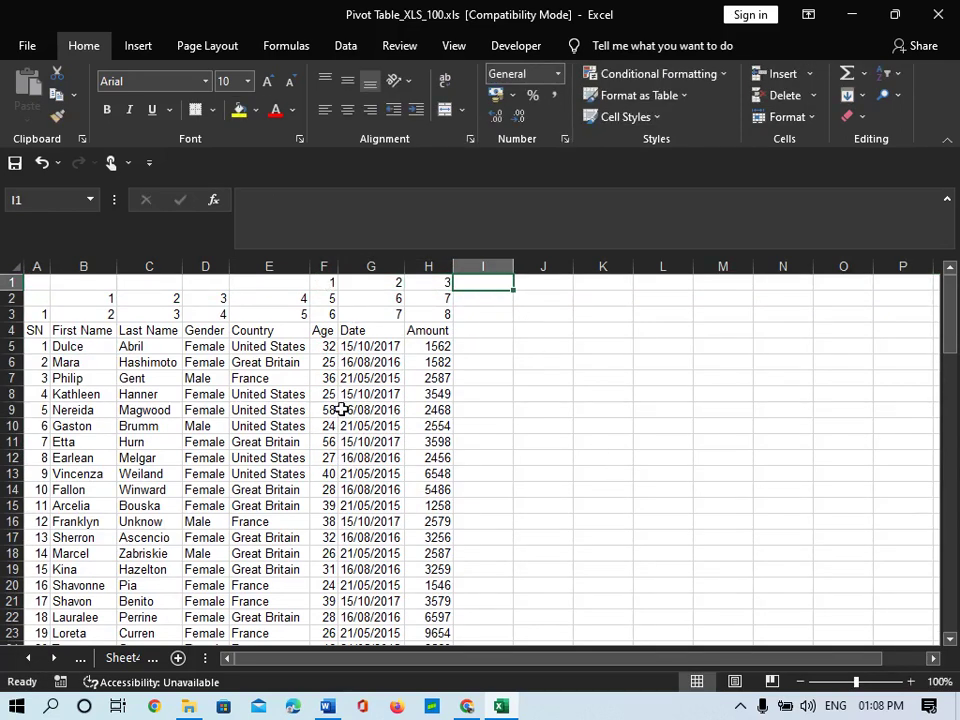
- Highlight sample entries in the SN column (A6:A13) and First Name column (B5:B13), and clear the highlight by selecting J6
{"action": "left_click", "coordinate": [38, 360]}
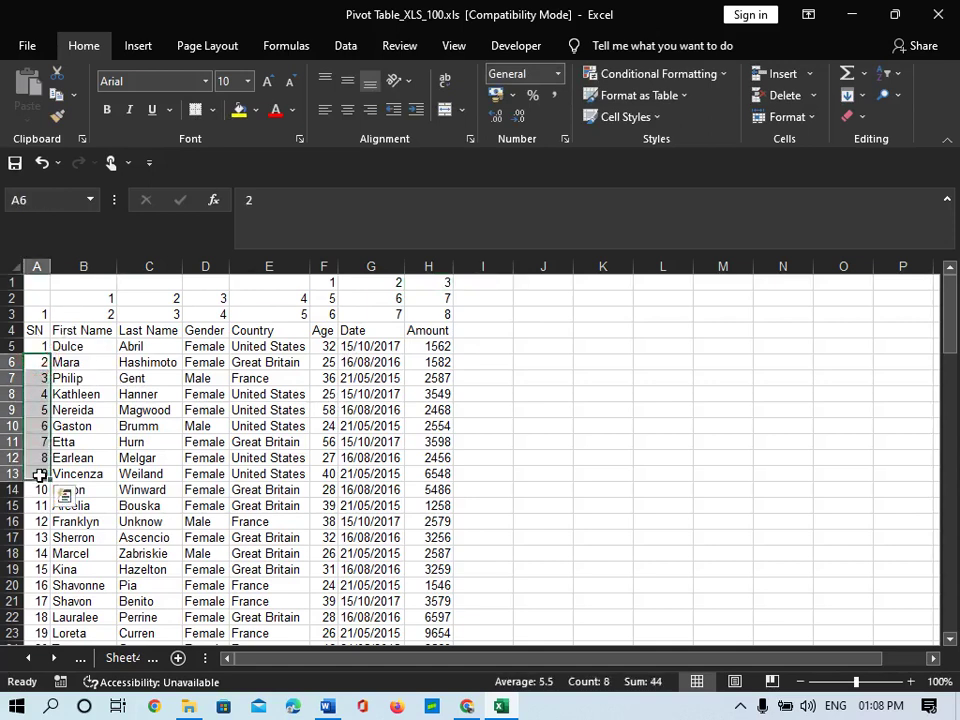
{"action": "left_click_drag", "start_coordinate": [68, 346], "coordinate": [82, 470]}
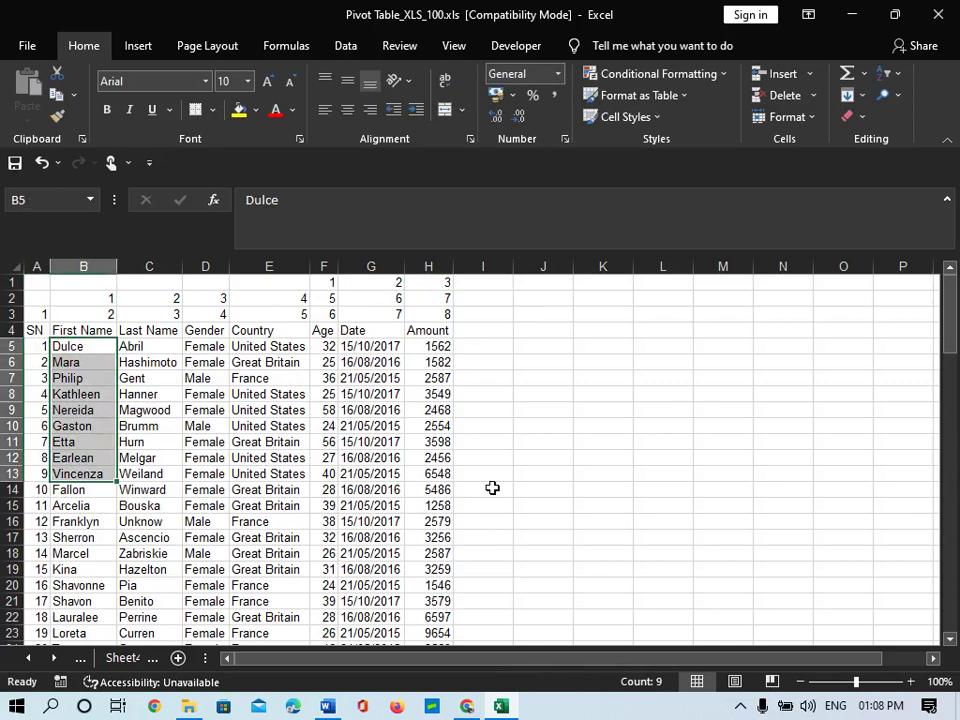
{"action": "left_click", "coordinate": [516, 420]}
{"action": "left_click", "coordinate": [543, 370]}
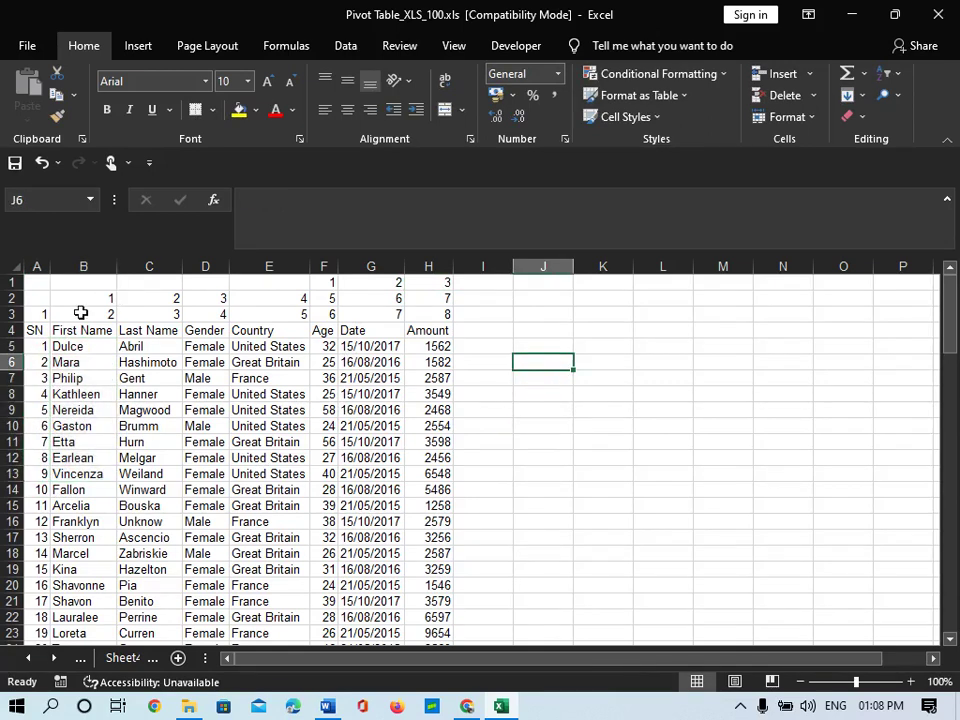
- Highlight the column numbers and headers in A3:H4 and sample entries in the SN, First Name and Age columns
{"action": "left_click_drag", "start_coordinate": [40, 313], "coordinate": [410, 330]}
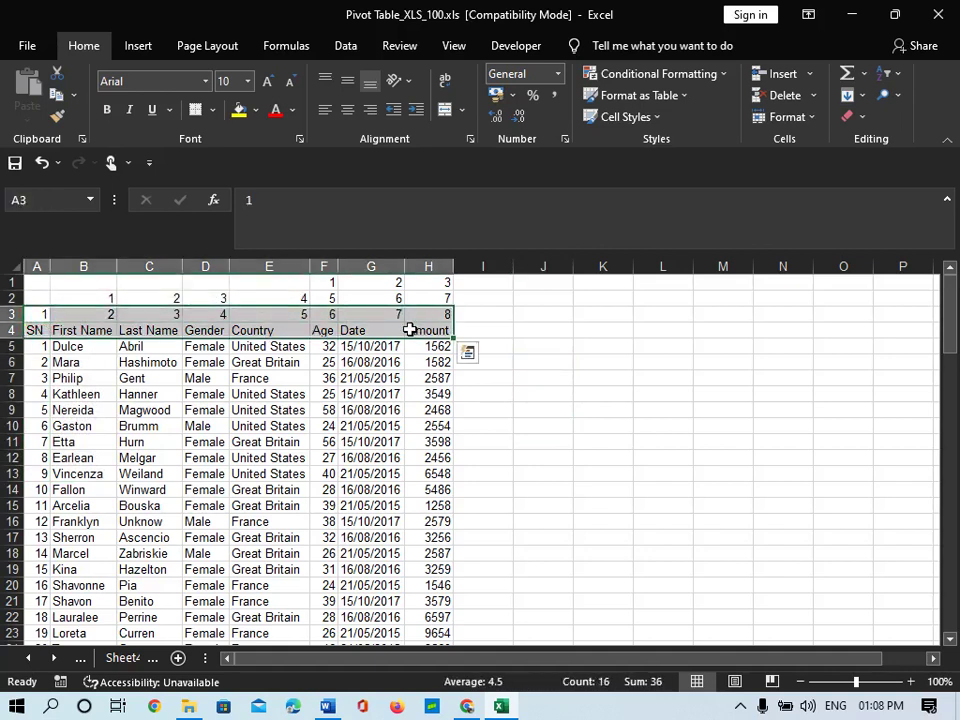
{"action": "left_click", "coordinate": [38, 360]}
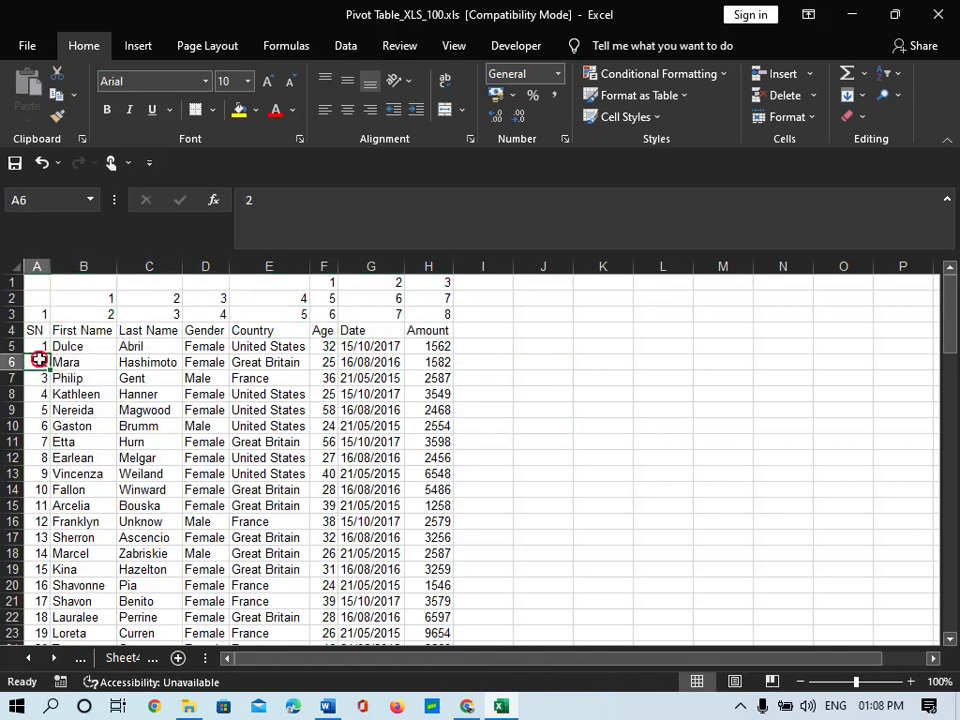
{"action": "left_click_drag", "start_coordinate": [38, 360], "coordinate": [38, 474]}
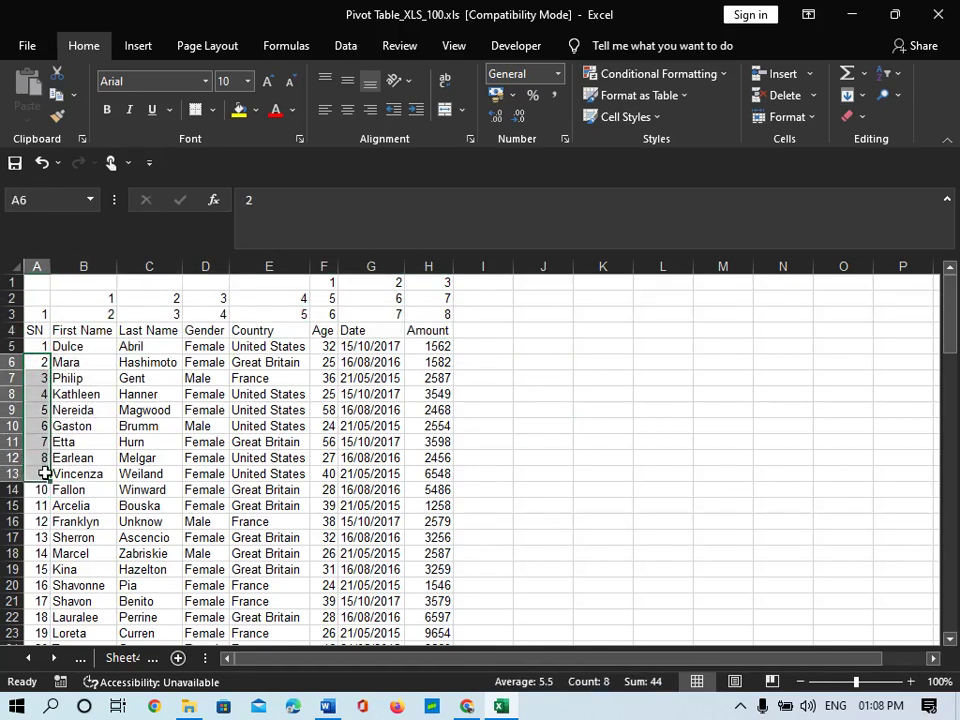
{"action": "left_click_drag", "start_coordinate": [76, 364], "coordinate": [86, 512]}
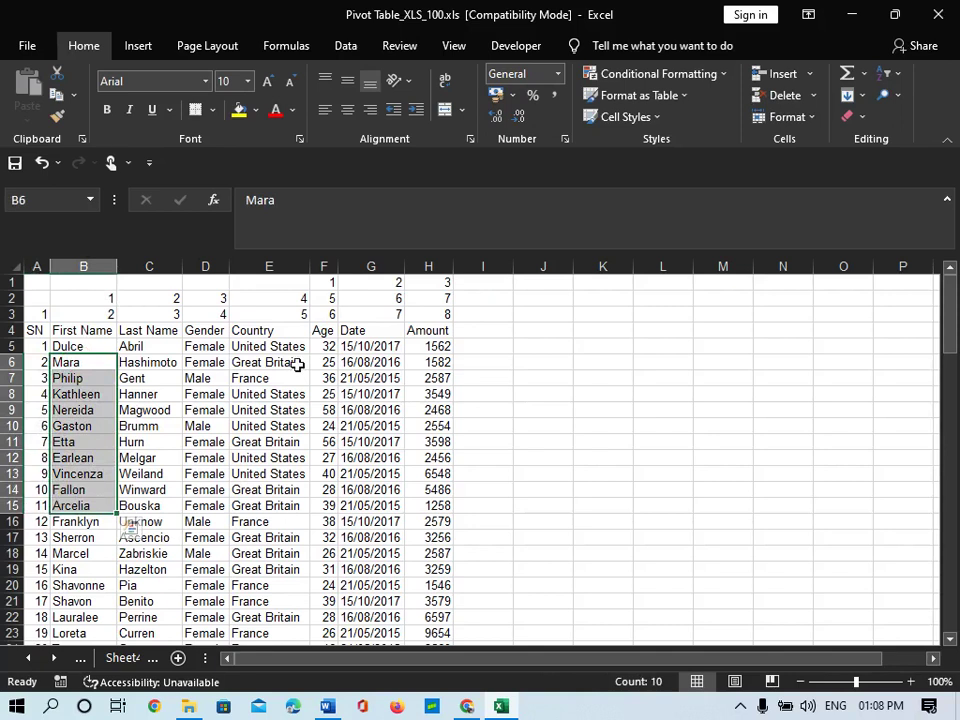
{"action": "left_click", "coordinate": [330, 287]}
{"action": "left_click_drag", "start_coordinate": [328, 362], "coordinate": [330, 466]}
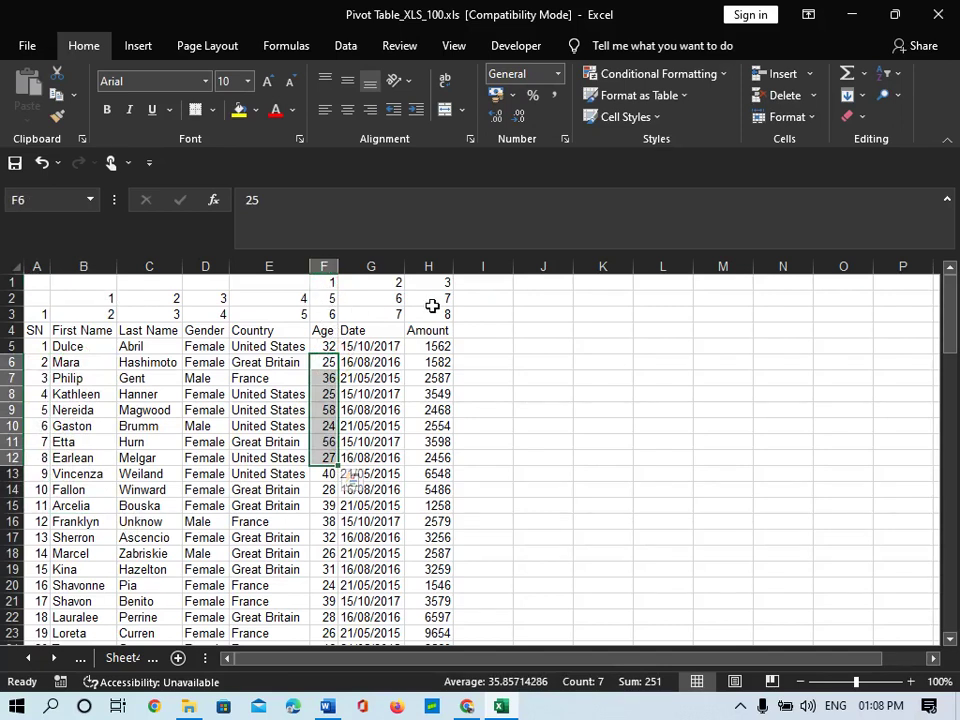
- Begin a VLOOKUP formula in J8 with lookup value 4 and table array A4:H104
{"action": "left_click", "coordinate": [547, 392]}
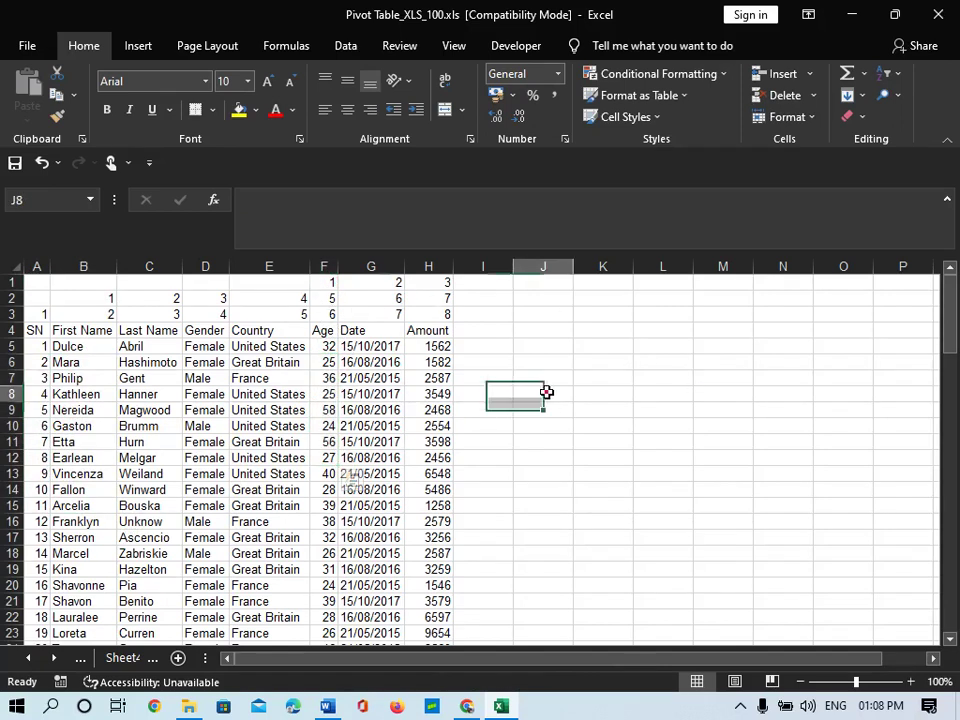
{"action": "type", "text": "="}
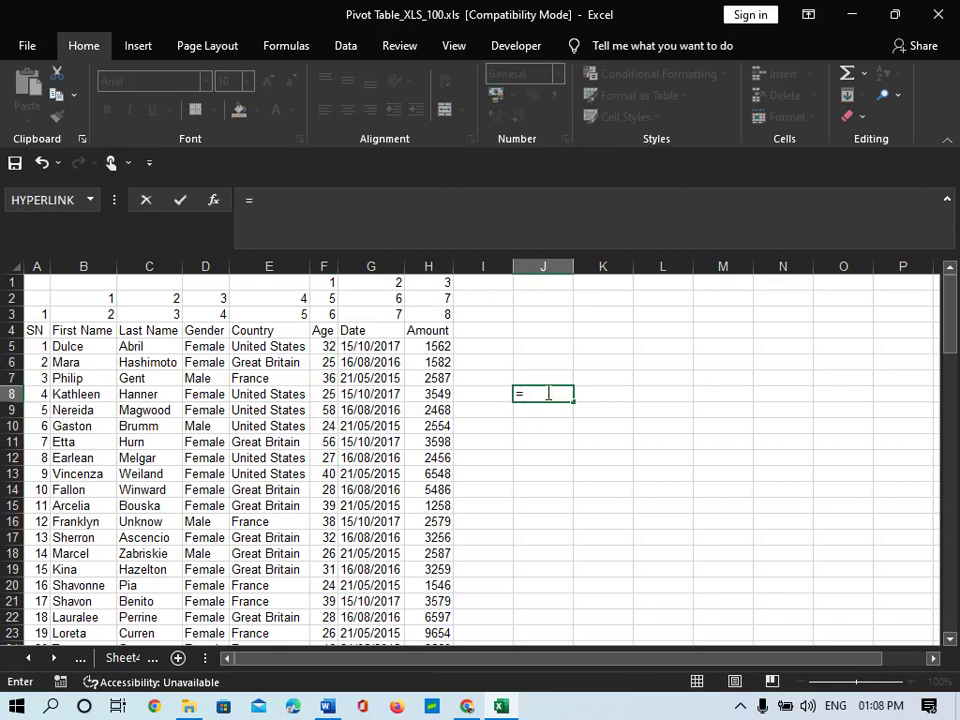
{"action": "type", "text": "vlo"}
{"action": "key", "text": "Tab"}
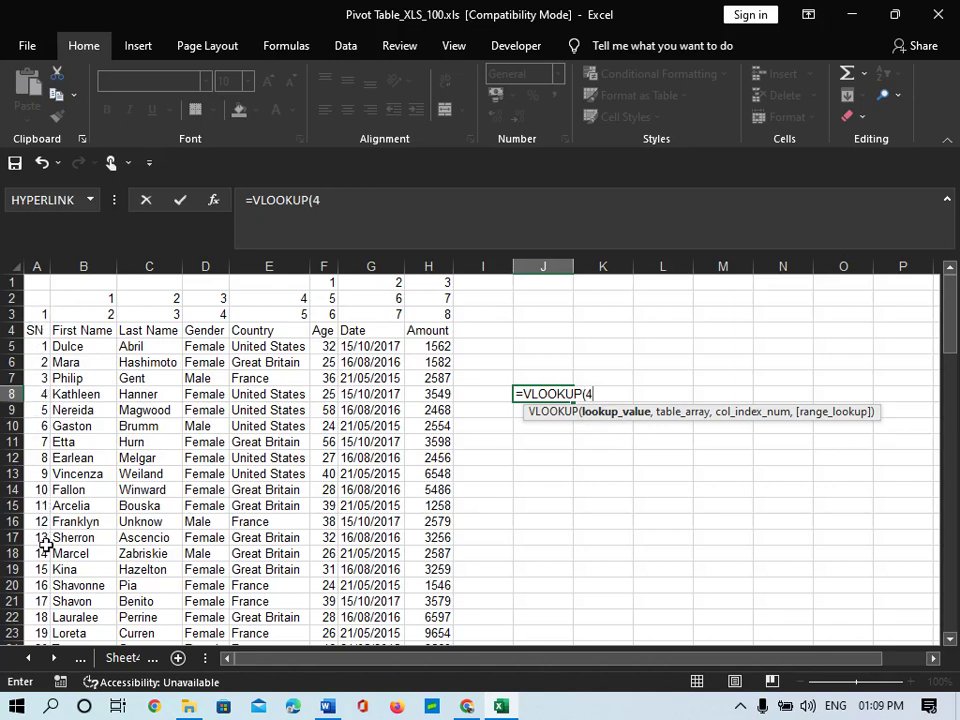
{"action": "type", "text": ","}
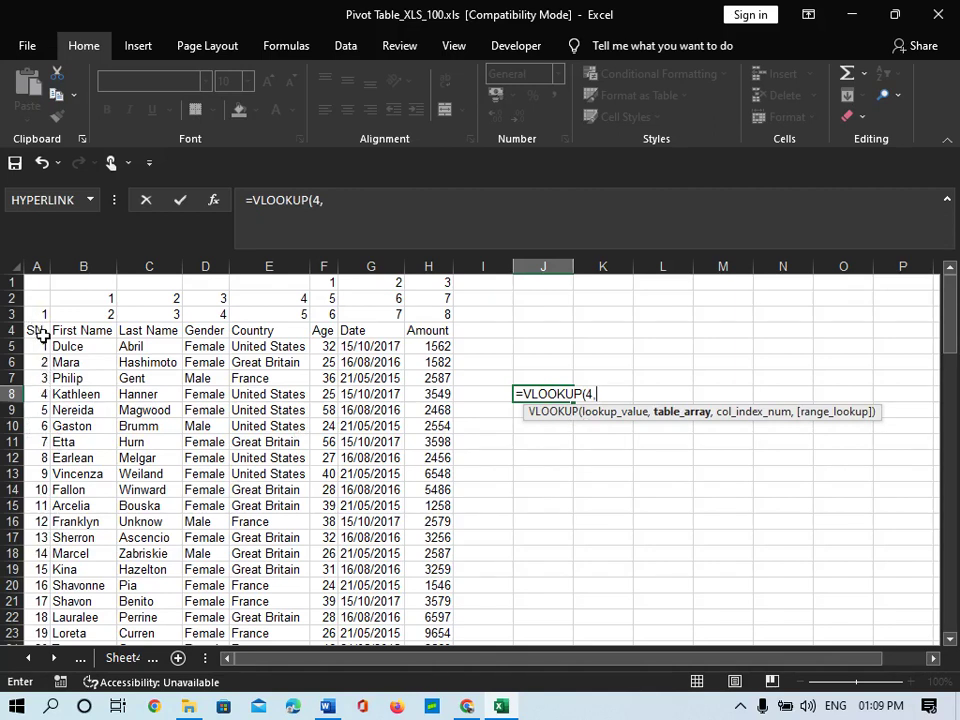
{"action": "left_click_drag", "start_coordinate": [42, 337], "coordinate": [440, 331]}
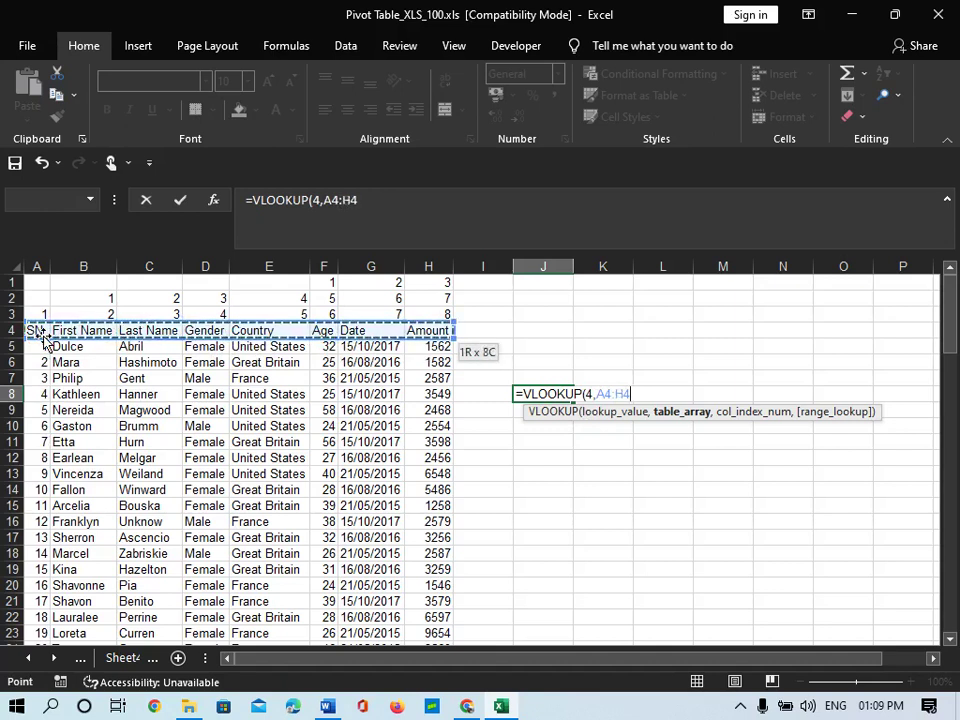
{"action": "key", "text": "ctrl+shift+Down"}
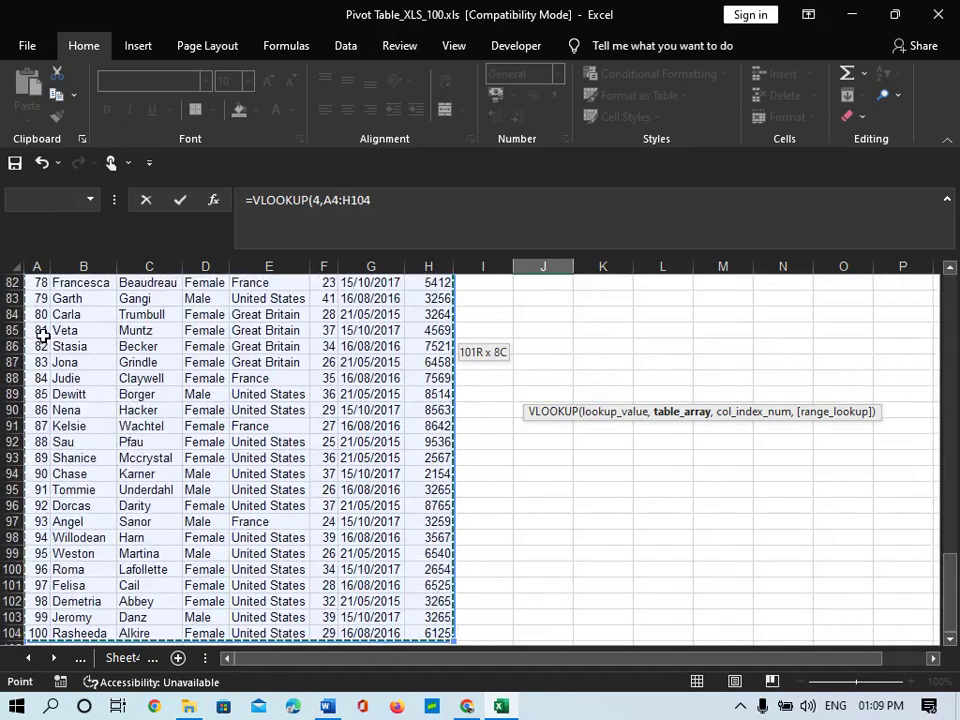
{"action": "type", "text": ","}
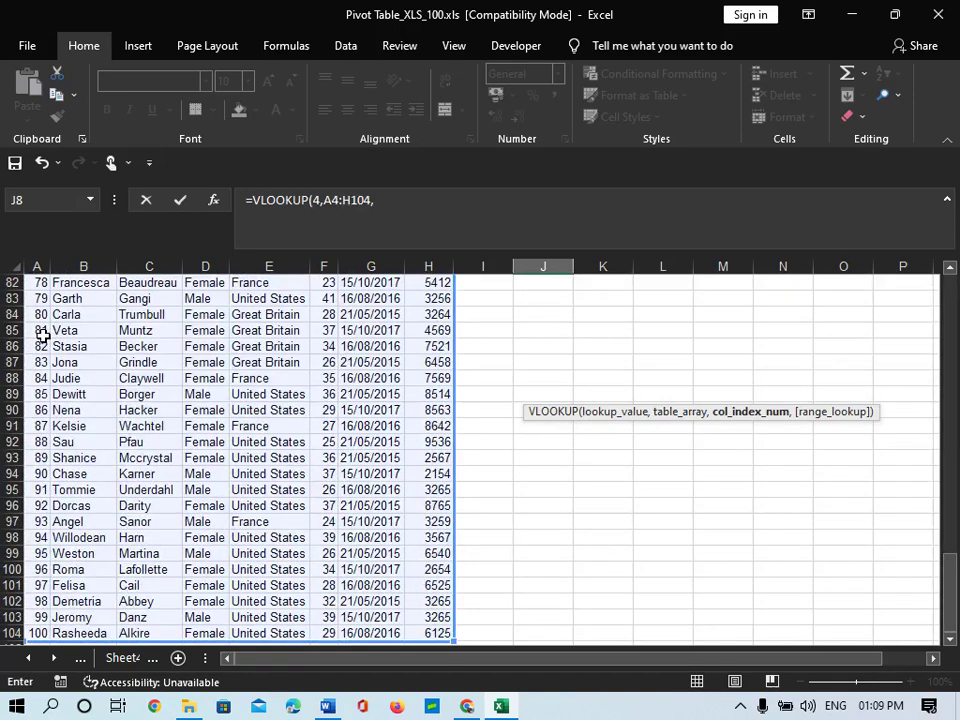
- Complete the J8 VLOOKUP with column index 5 for Country and FALSE for an exact match
{"action": "scroll", "coordinate": [274, 409], "scroll_direction": "up", "scroll_amount": 20}
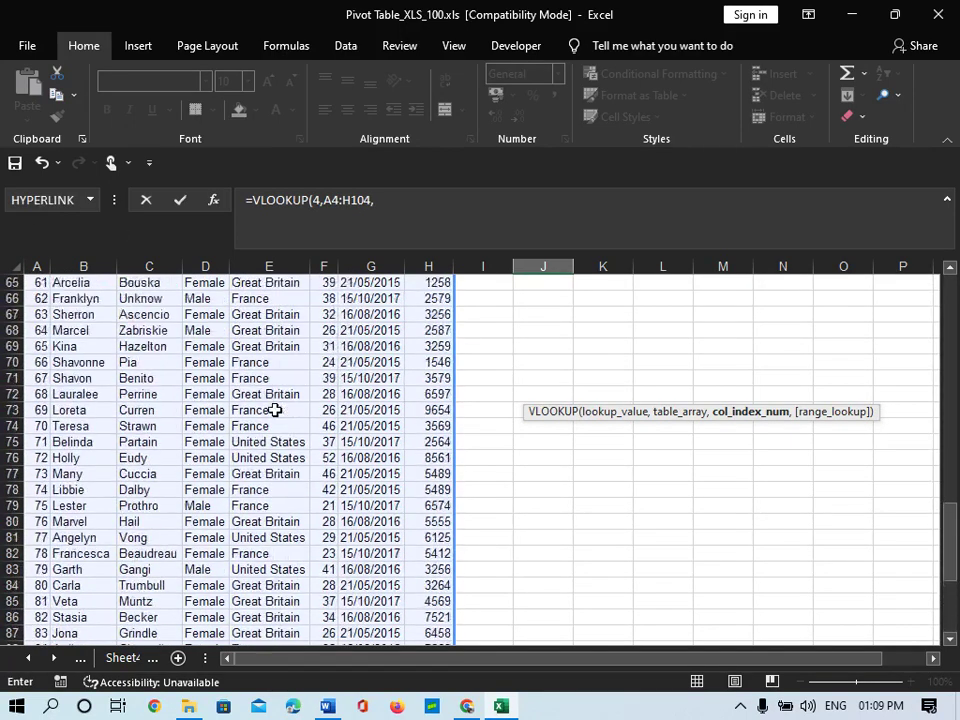
{"action": "scroll", "coordinate": [274, 409], "scroll_direction": "up", "scroll_amount": 5}
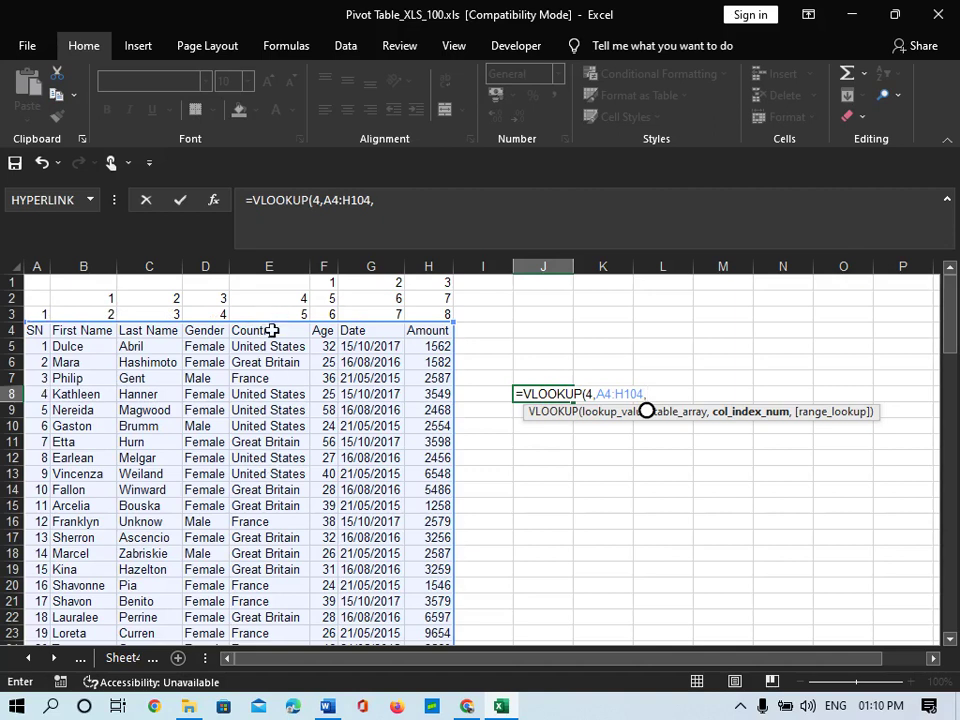
{"action": "type", "text": "5,"}
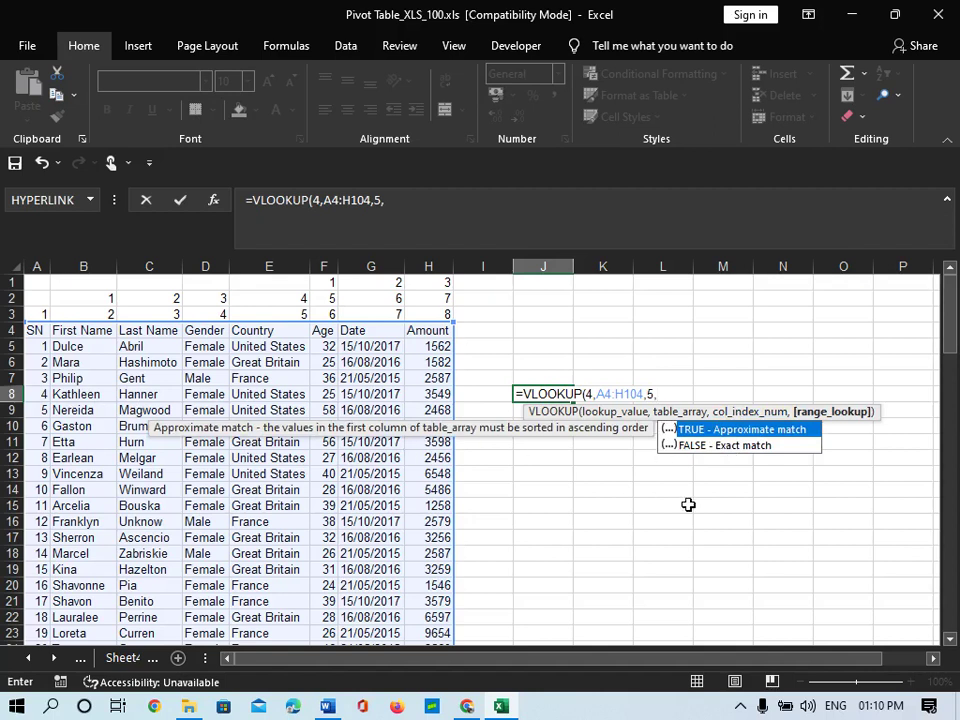
{"action": "key", "text": "Down"}
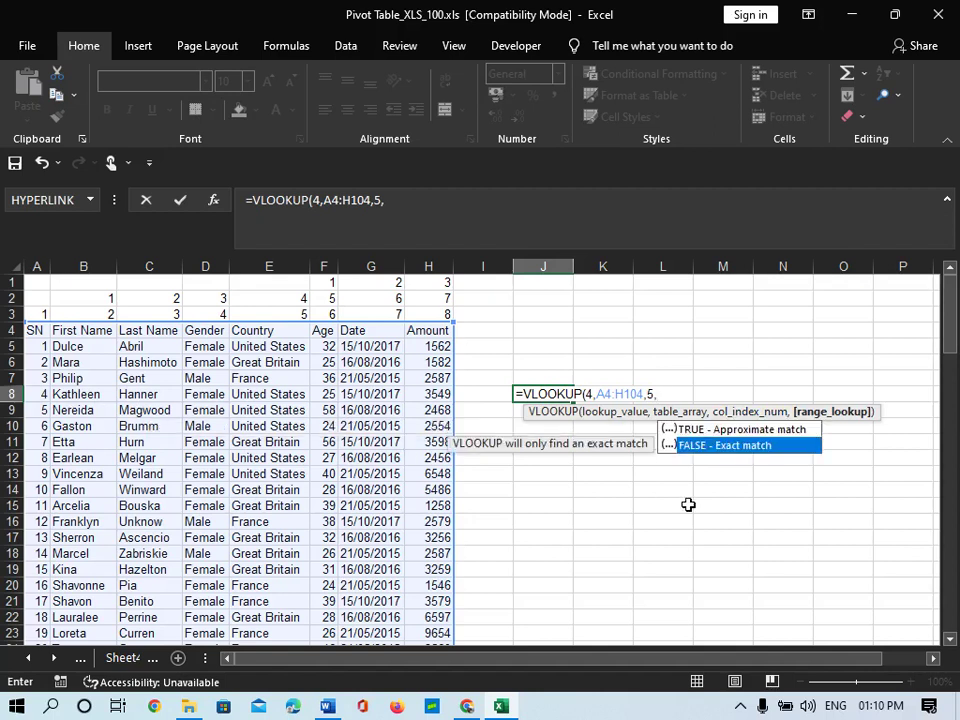
{"action": "key", "text": "Tab"}
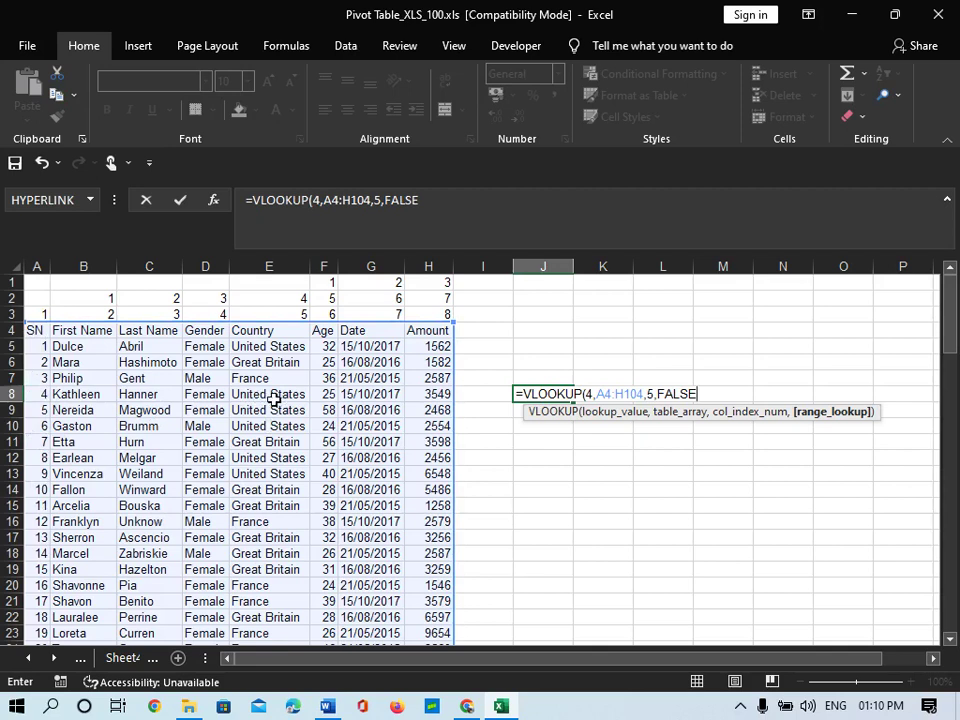
{"action": "type", "text": ")"}
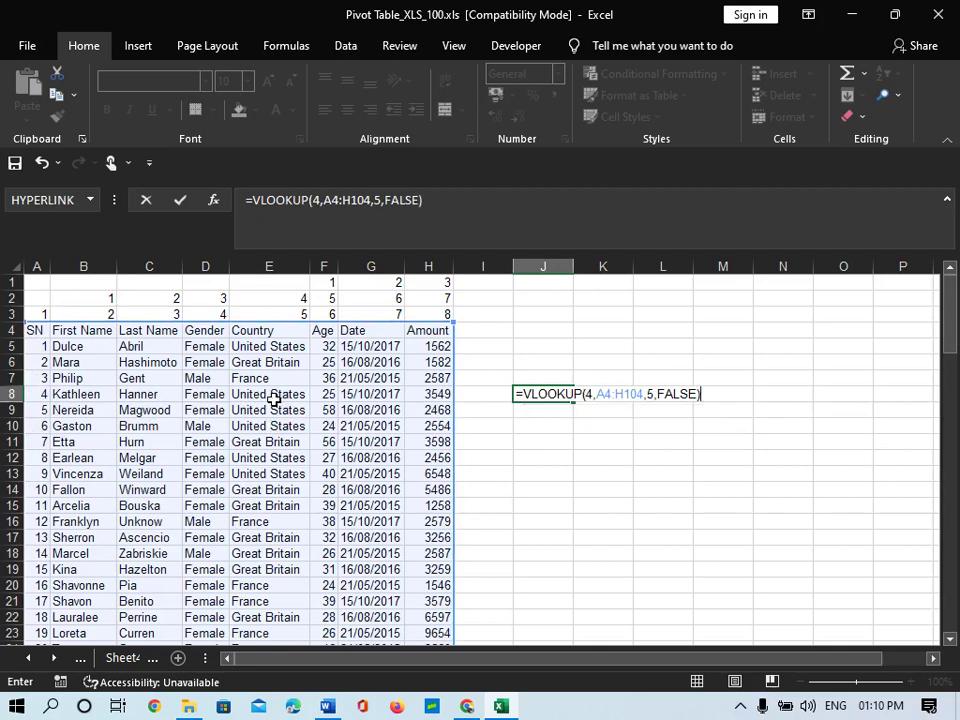
{"action": "key", "text": "Return"}
- Compare the lookup result in J8 with the SN in A8 and the Country in E8
{"action": "left_click", "coordinate": [546, 394]}
{"action": "left_click", "coordinate": [33, 391]}
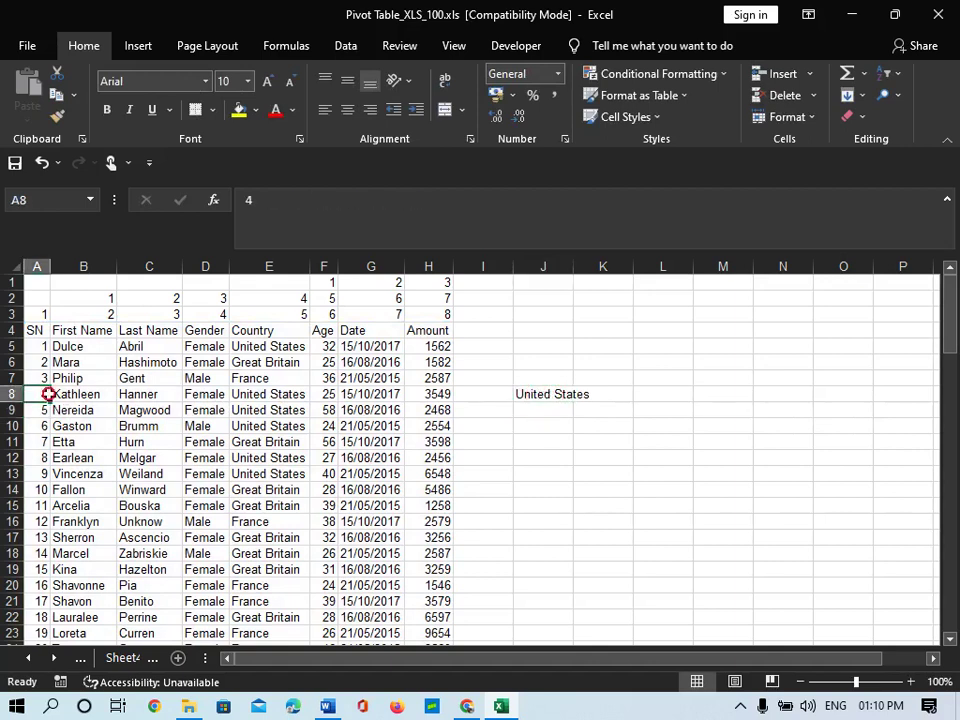
{"action": "left_click", "coordinate": [288, 394]}
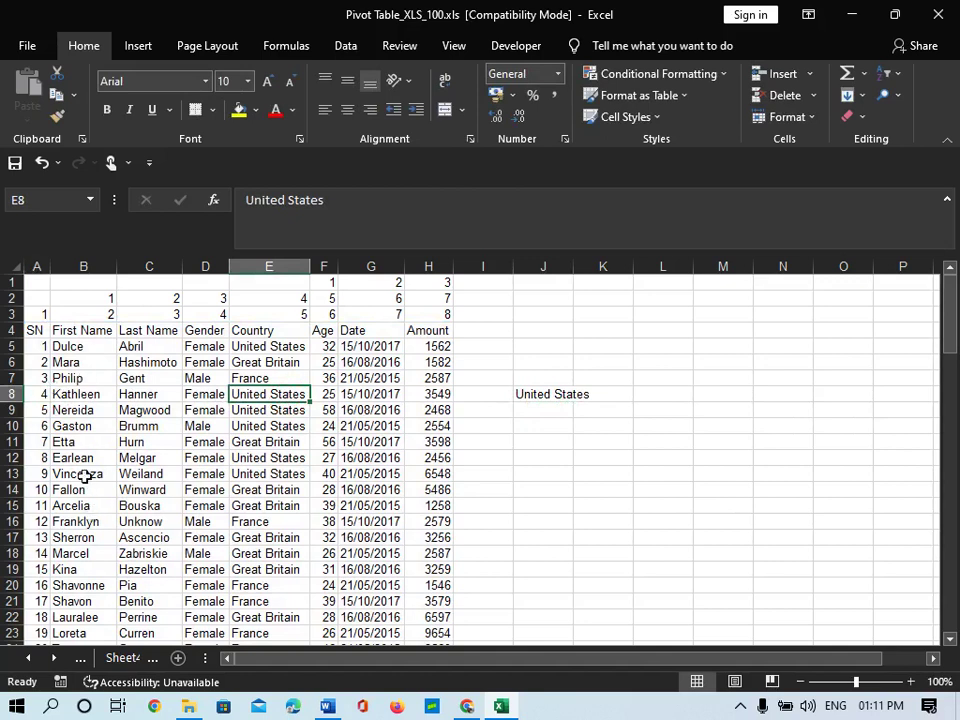
- Begin a VLOOKUP formula in J13 with the first name from B11 as quoted lookup text and table array B4:H104
{"action": "left_click", "coordinate": [527, 469]}
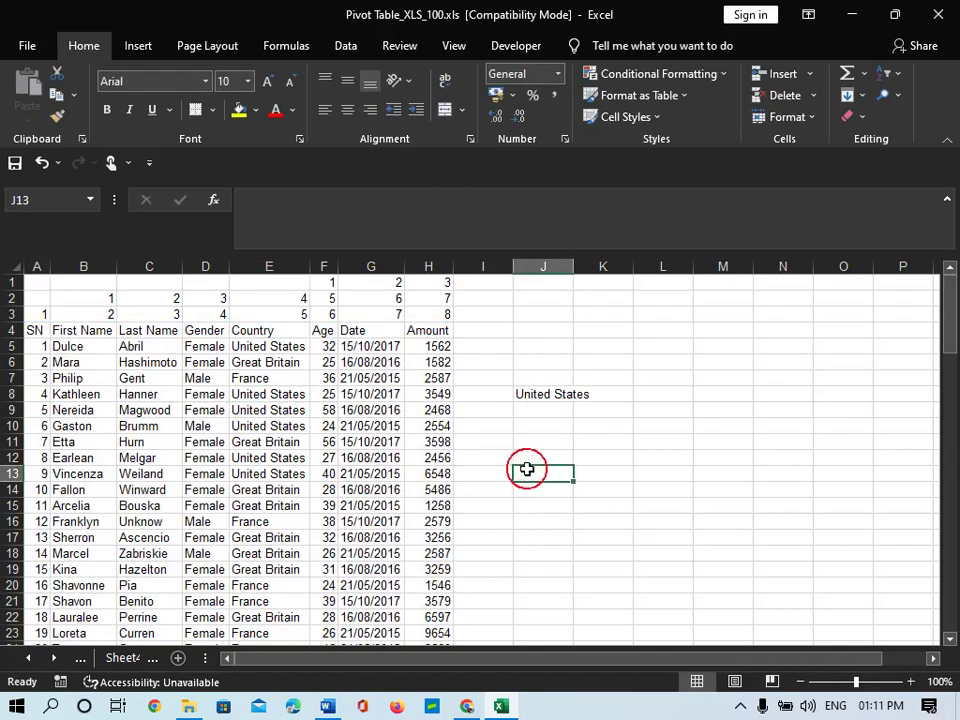
{"action": "type", "text": "=vl"}
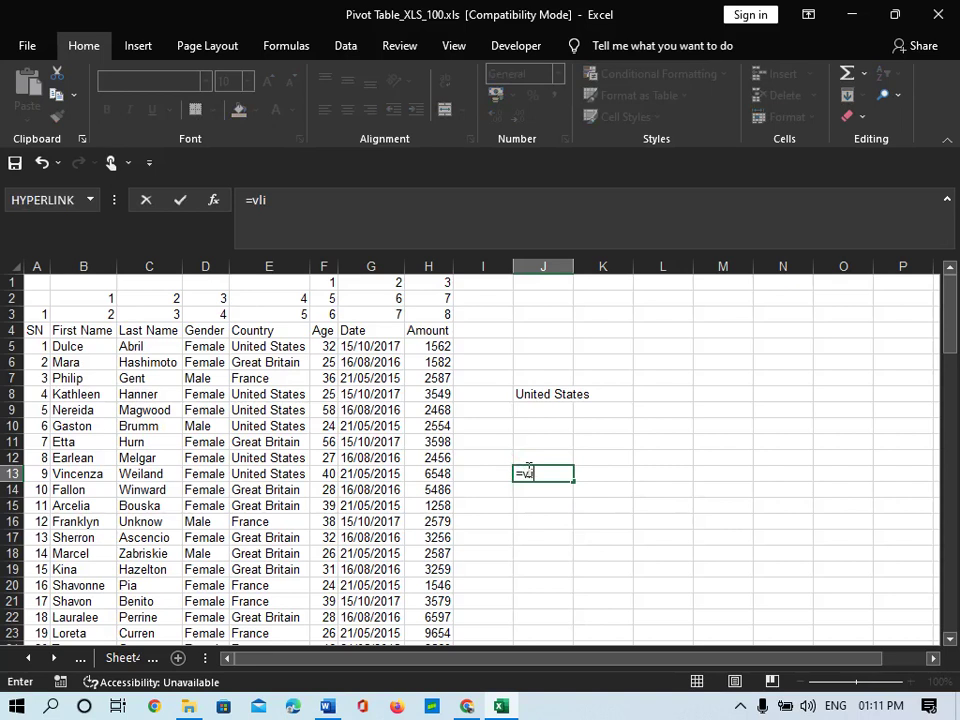
{"action": "type", "text": "o"}
{"action": "key", "text": "Tab"}
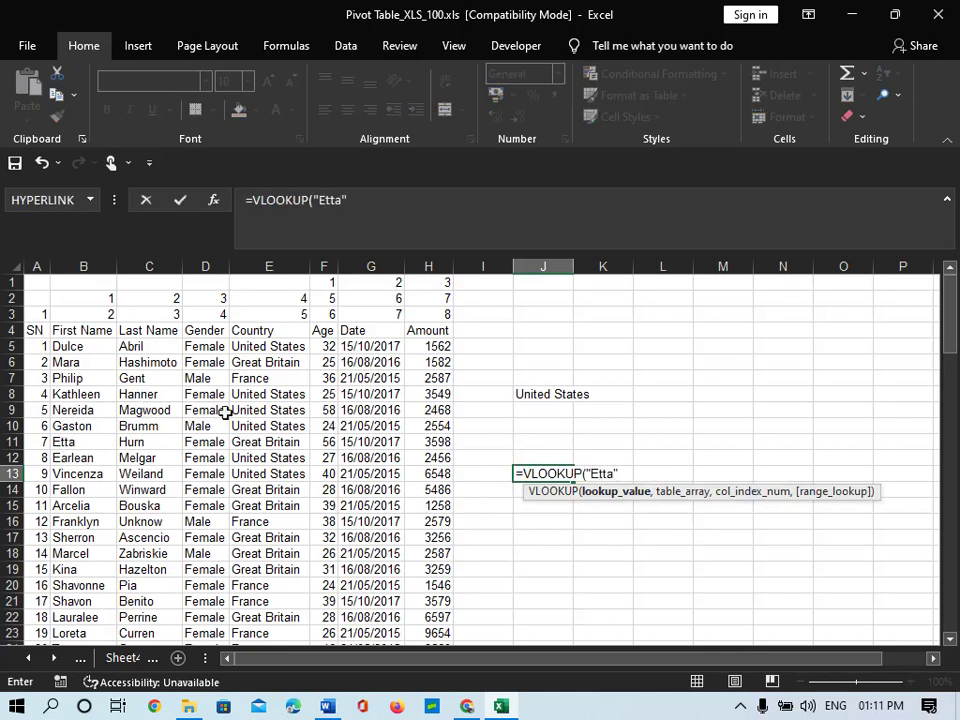
{"action": "type", "text": ","}
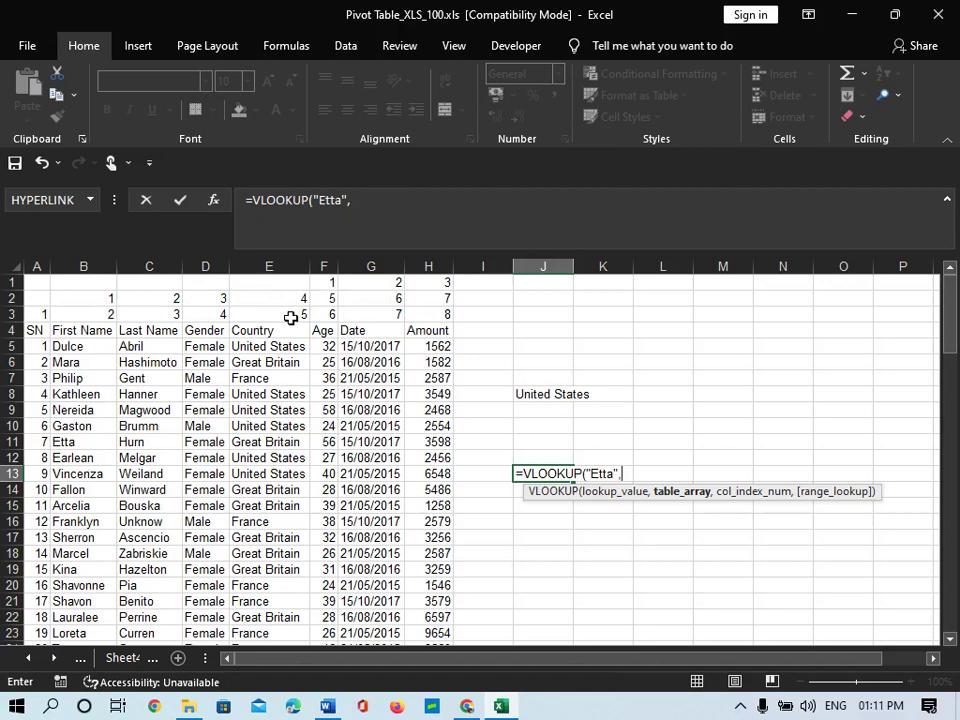
{"action": "left_click_drag", "start_coordinate": [78, 331], "coordinate": [428, 331]}
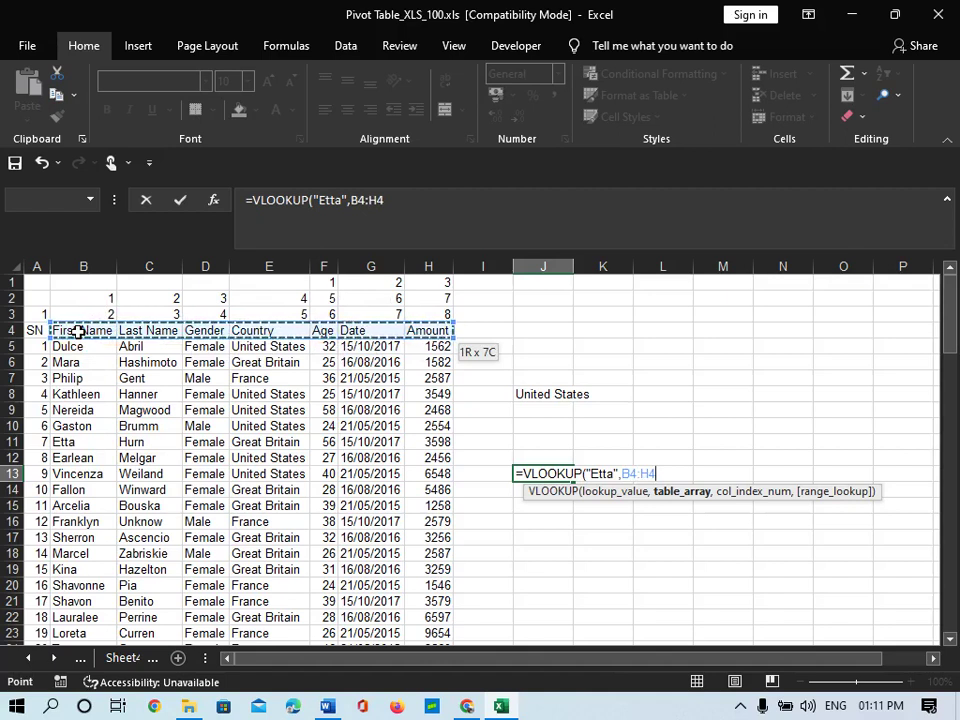
{"action": "key", "text": "ctrl+shift+Down"}
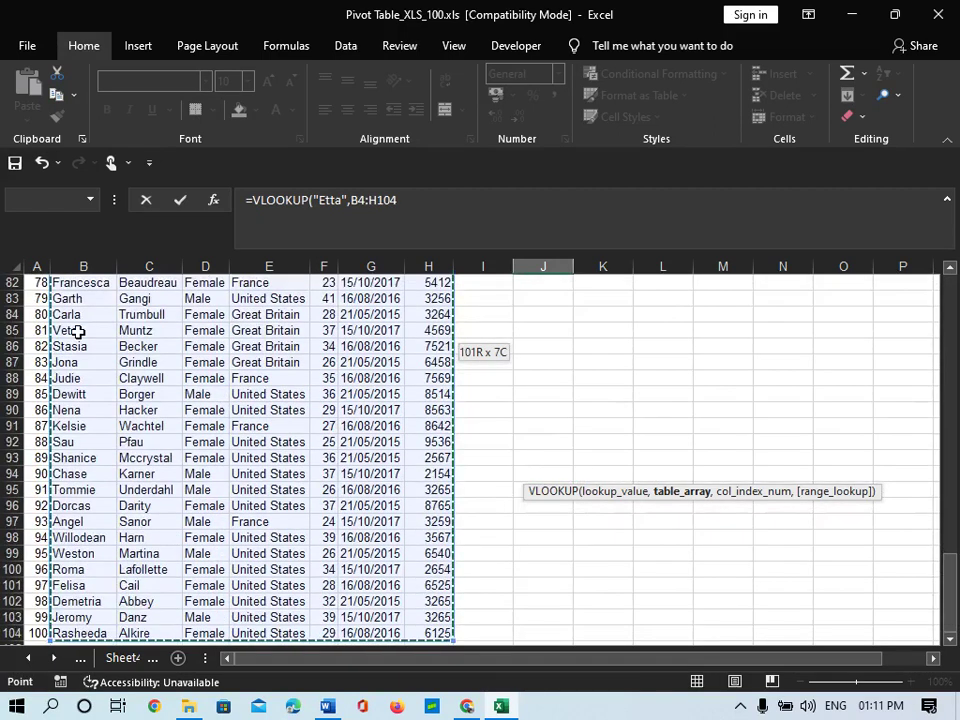
{"action": "type", "text": ","}
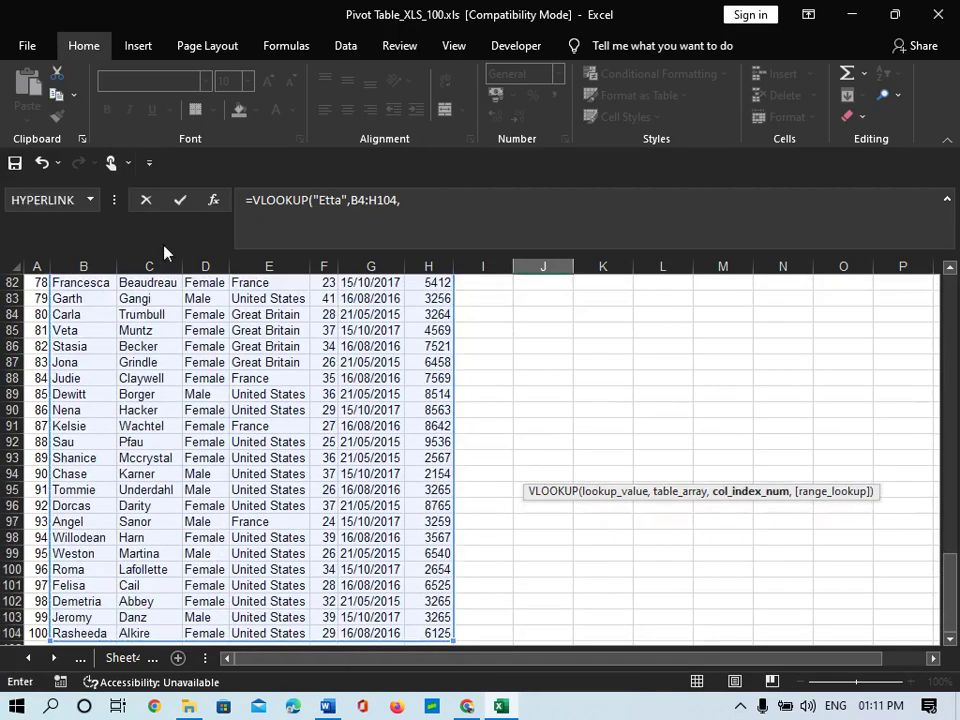
- Complete the J13 VLOOKUP with column index 4 for Country and FALSE for an exact match
{"action": "scroll", "coordinate": [378, 428], "scroll_direction": "up", "scroll_amount": 4}
{"action": "scroll", "coordinate": [378, 430], "scroll_direction": "up", "scroll_amount": 20}
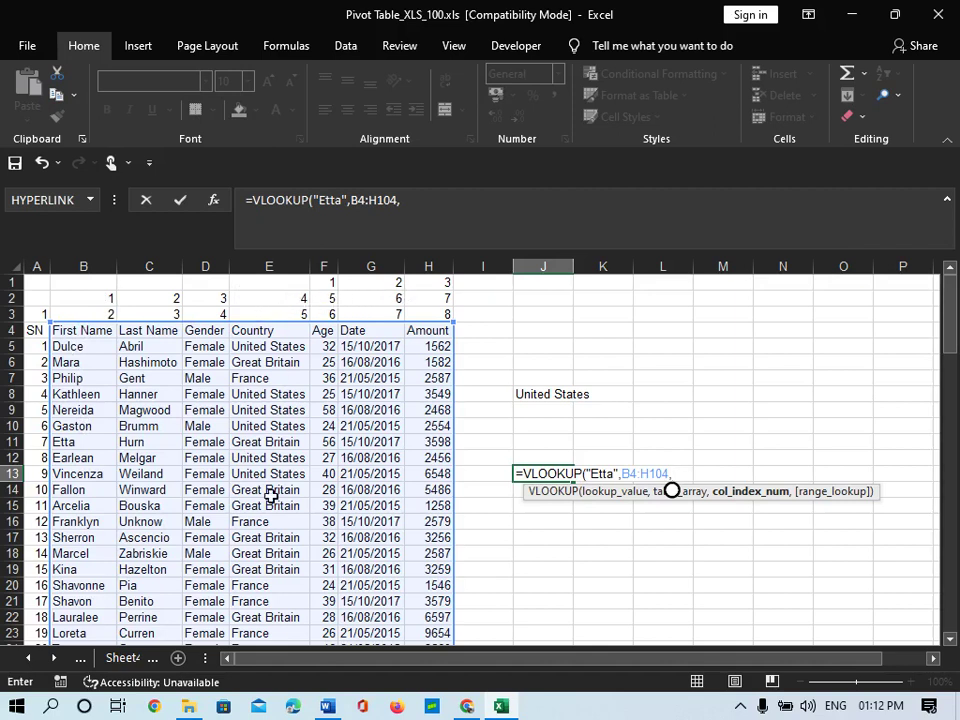
{"action": "type", "text": "4,"}
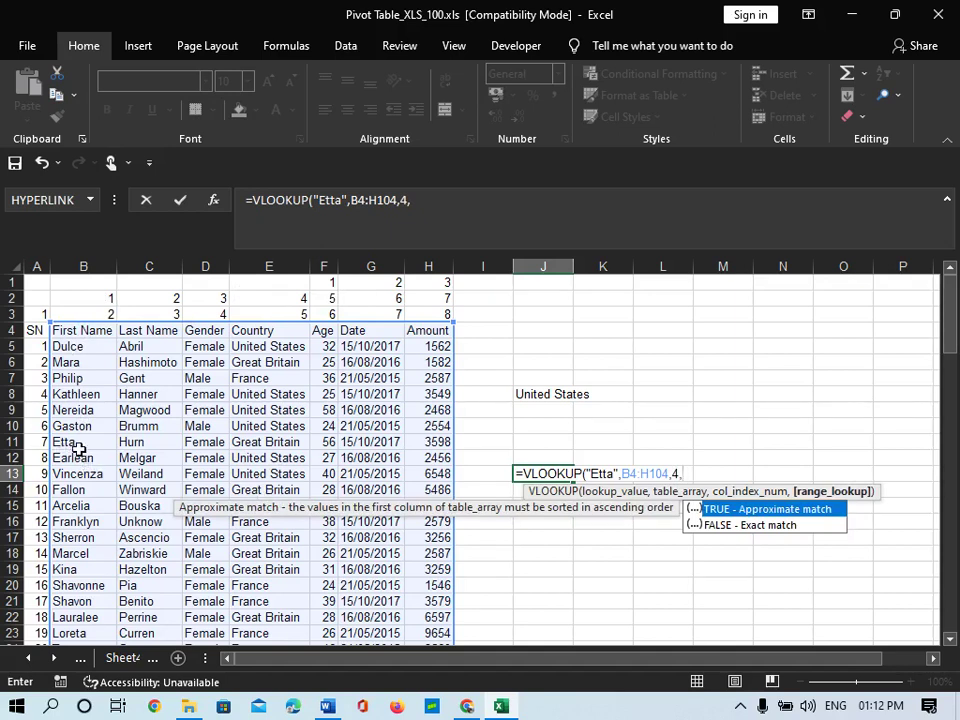
{"action": "key", "text": "Down"}
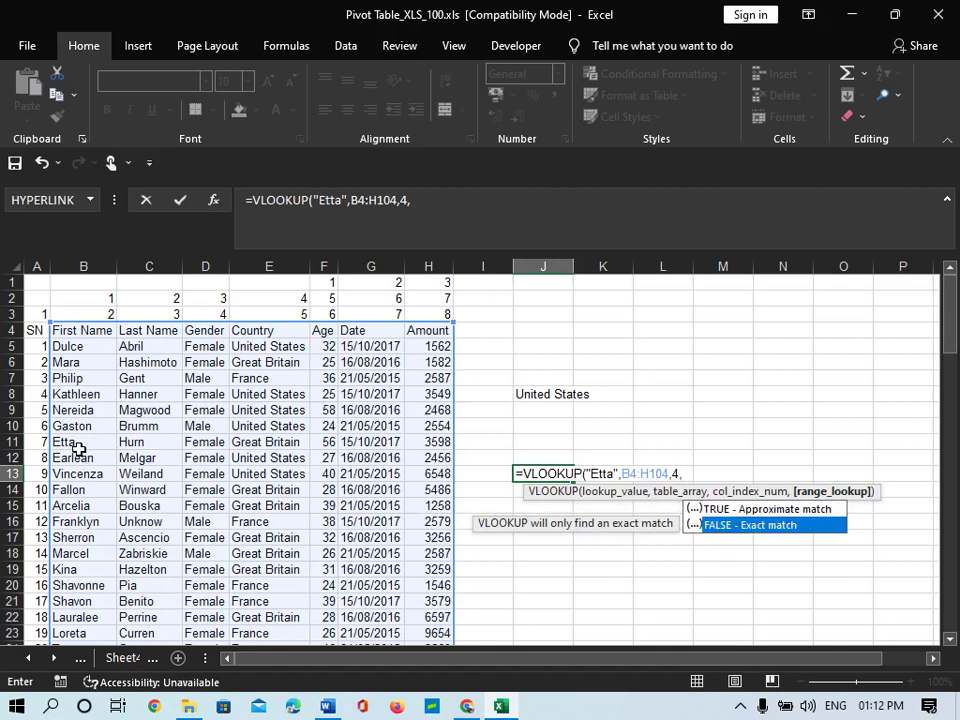
{"action": "key", "text": "Tab"}
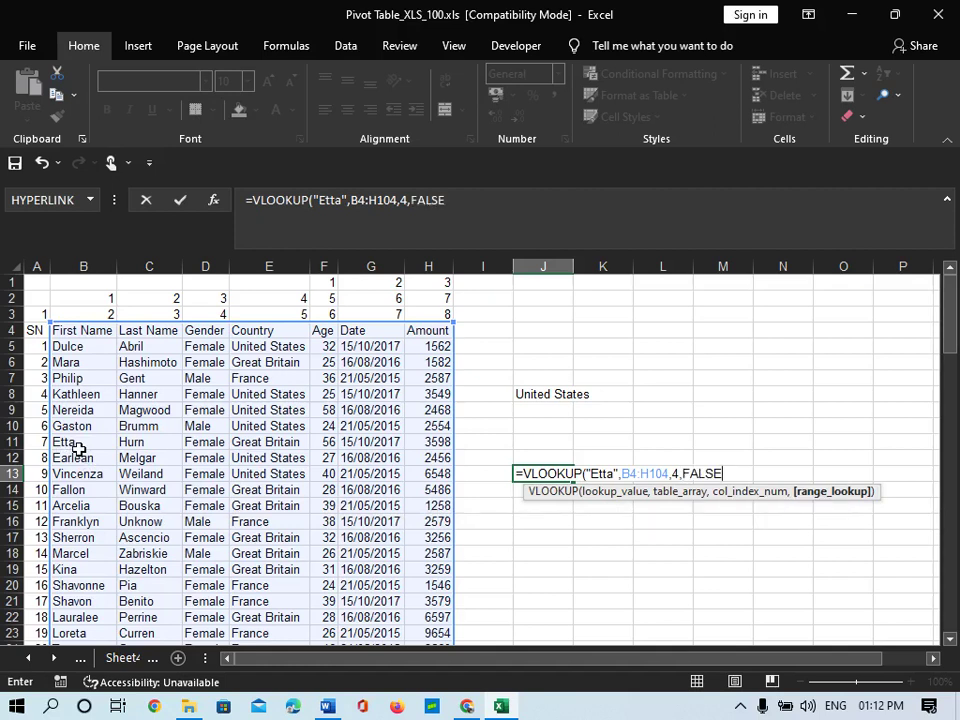
{"action": "type", "text": ")"}
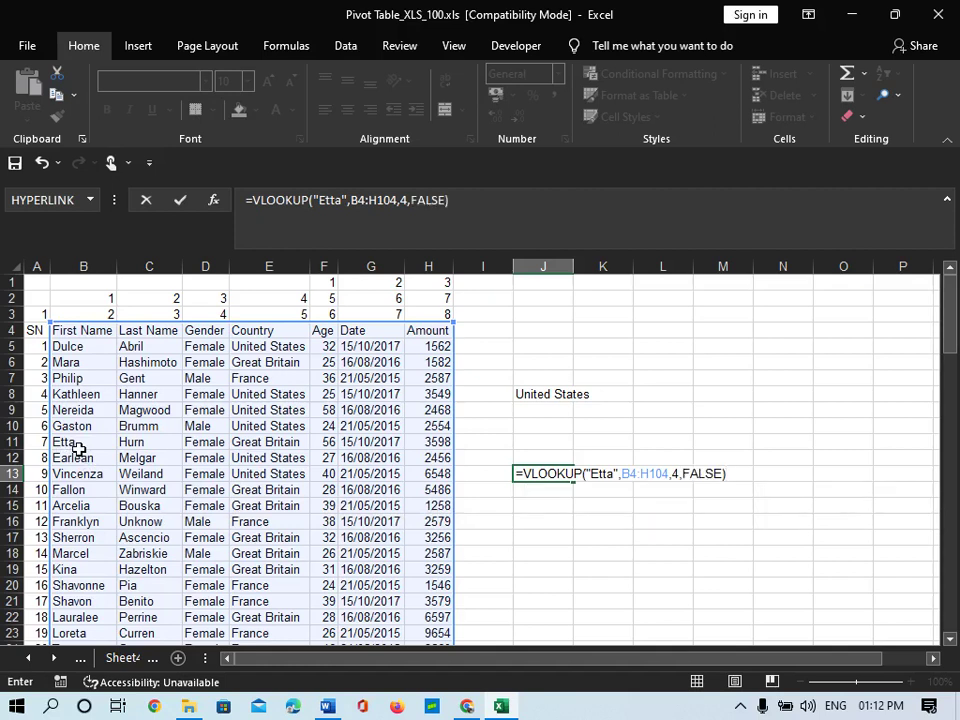
{"action": "key", "text": "Return"}
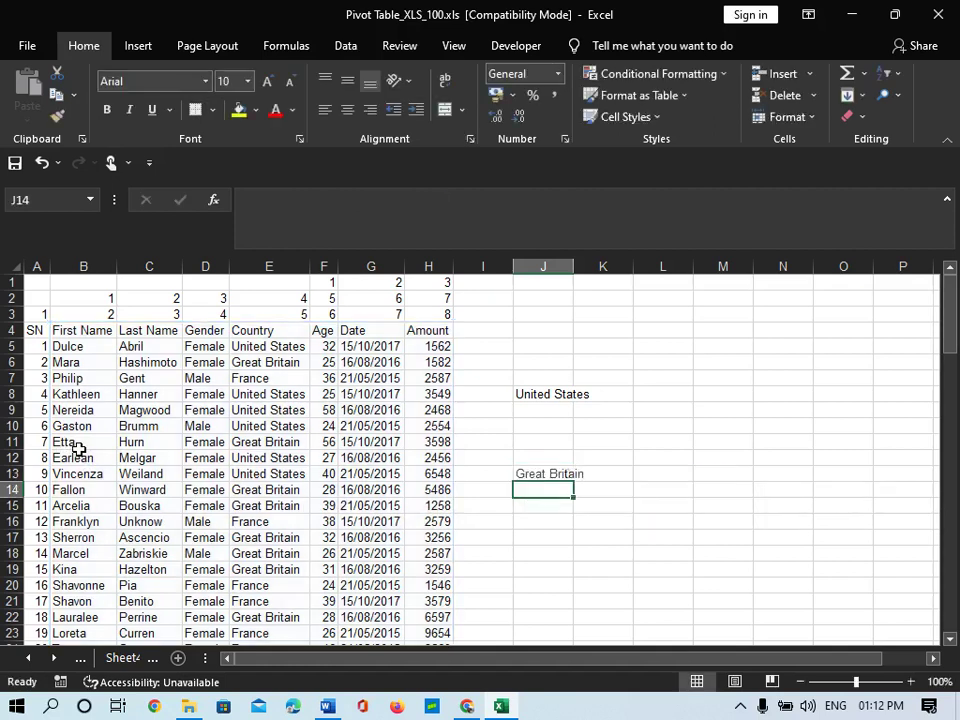
- Compare the lookup result in J13 with the First Name in B11 and the Country in E11
{"action": "left_click", "coordinate": [556, 476]}
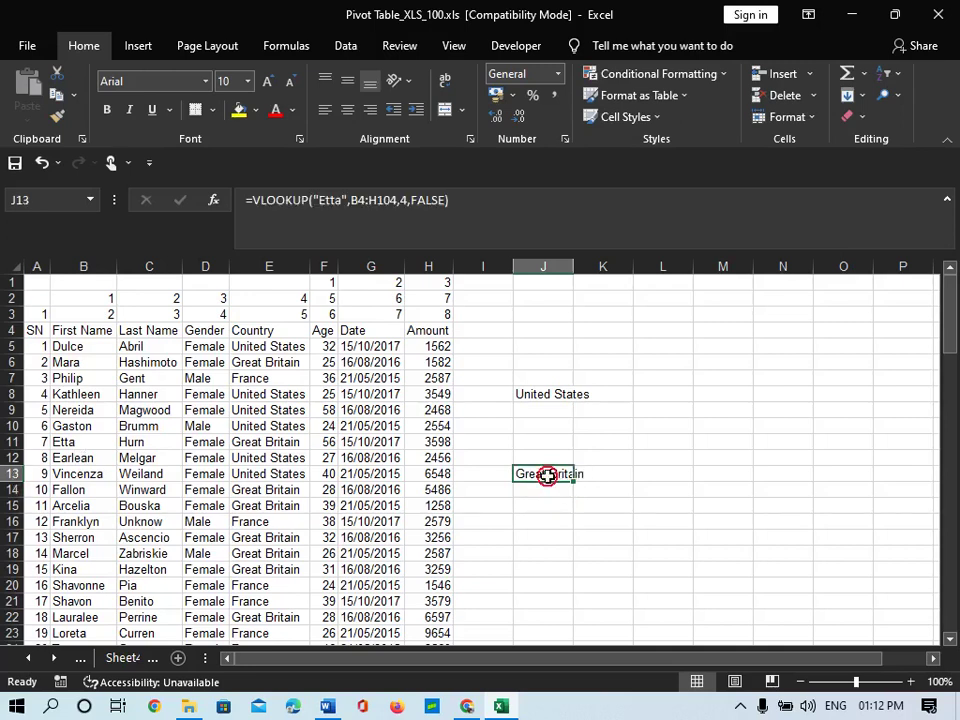
{"action": "left_click", "coordinate": [80, 442]}
{"action": "left_click", "coordinate": [262, 442]}
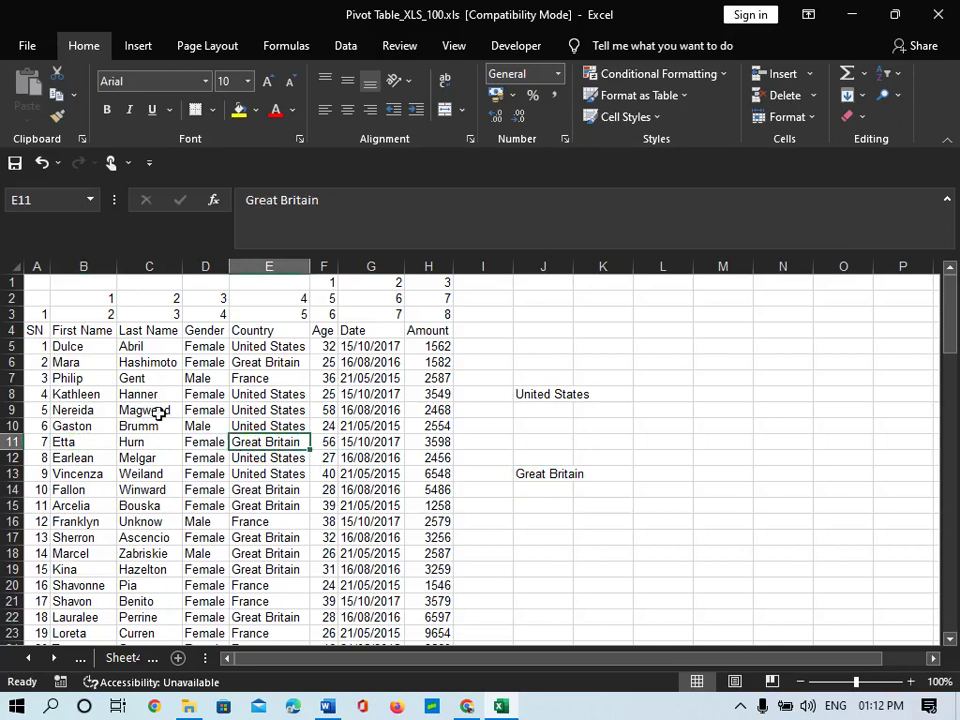
- Review the VLOOKUP formulas in J8 and J13 against the SN in A8, the Country in E8 and the column number in A3
{"action": "left_click", "coordinate": [38, 394]}
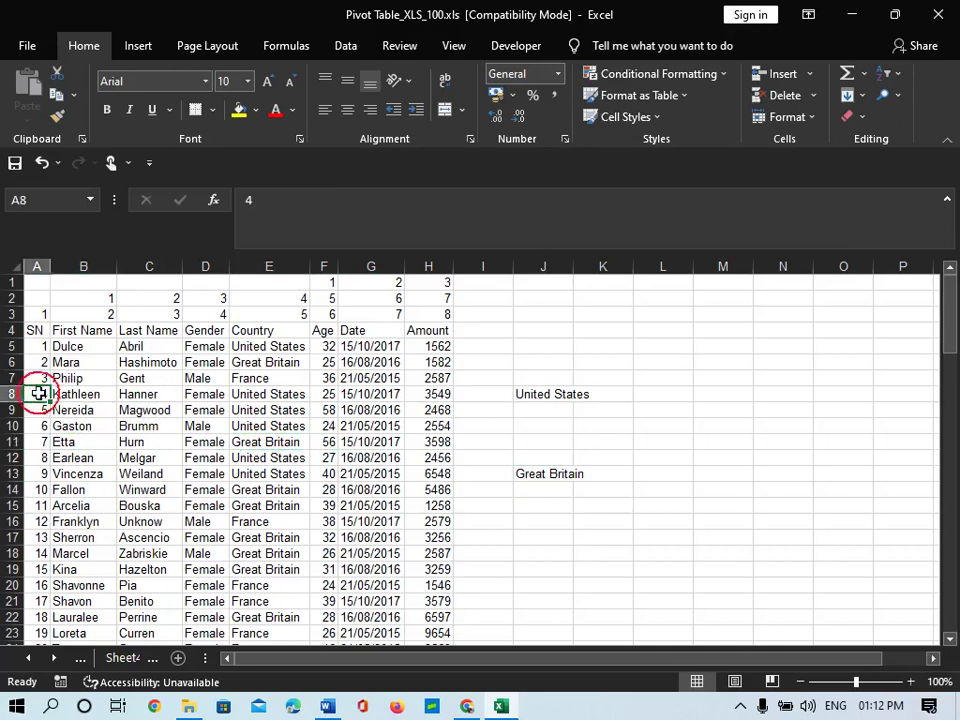
{"action": "left_click", "coordinate": [277, 394]}
{"action": "left_click", "coordinate": [535, 395]}
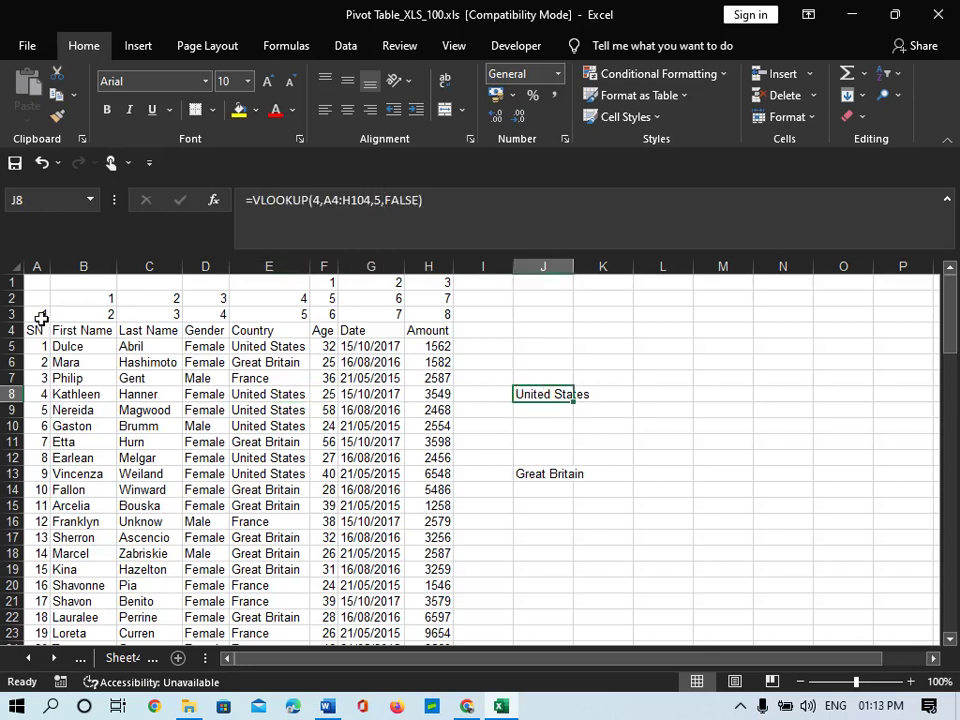
{"action": "left_click", "coordinate": [38, 315]}
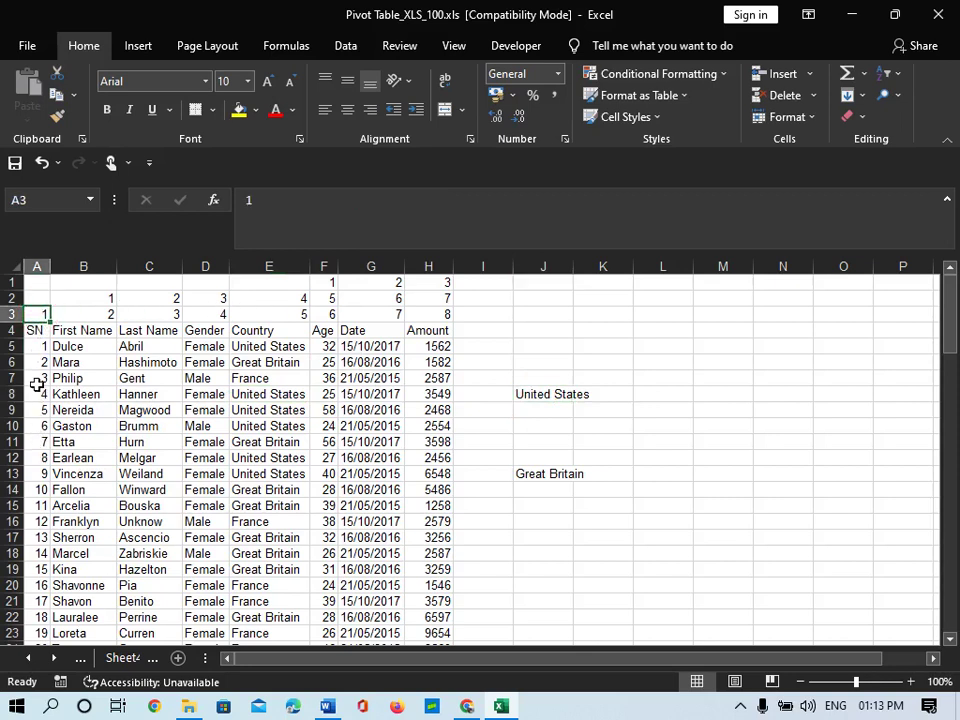
{"action": "left_click", "coordinate": [531, 486]}
{"action": "left_click", "coordinate": [546, 476]}
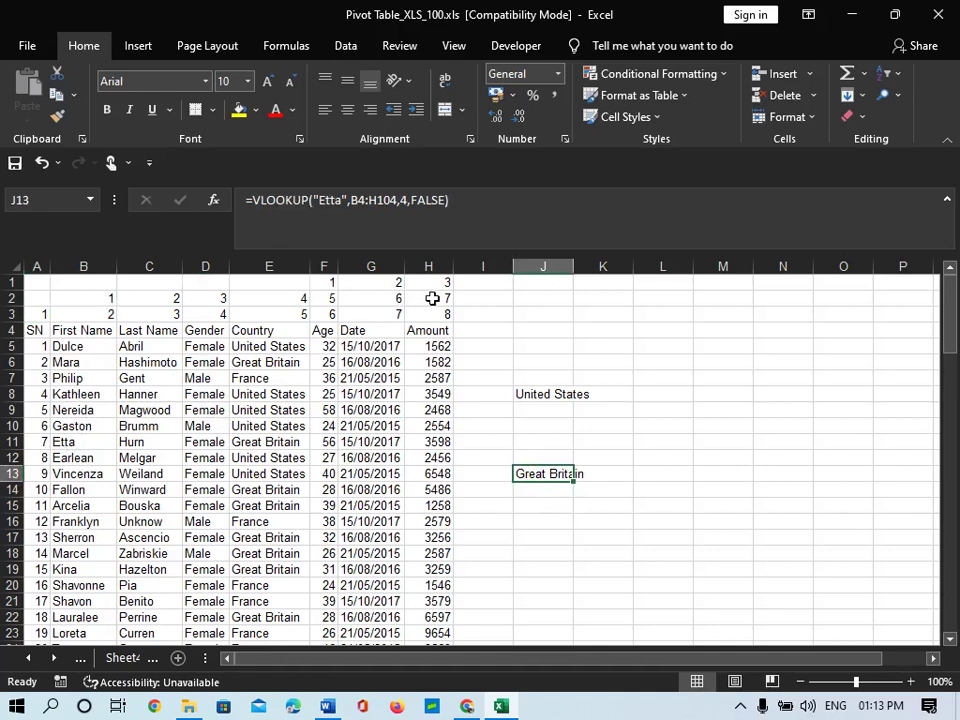
- Examine the column numbers in row 1 above the Age, Date and Amount columns and the data beneath those headers
{"action": "left_click", "coordinate": [328, 334]}
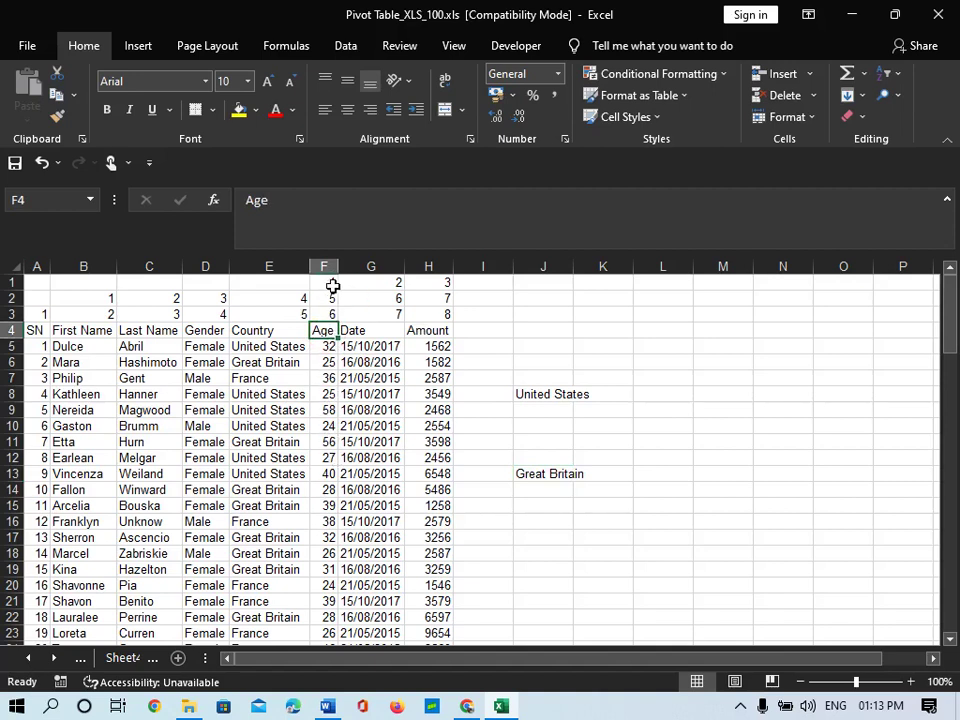
{"action": "left_click_drag", "start_coordinate": [330, 283], "coordinate": [461, 280]}
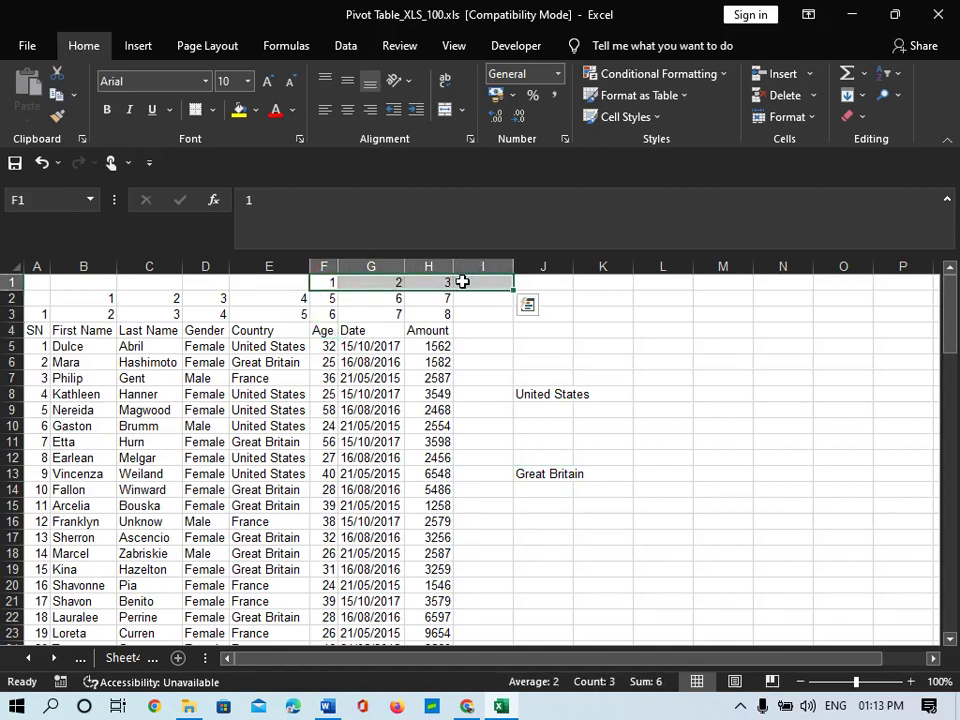
{"action": "left_click_drag", "start_coordinate": [321, 332], "coordinate": [441, 569]}
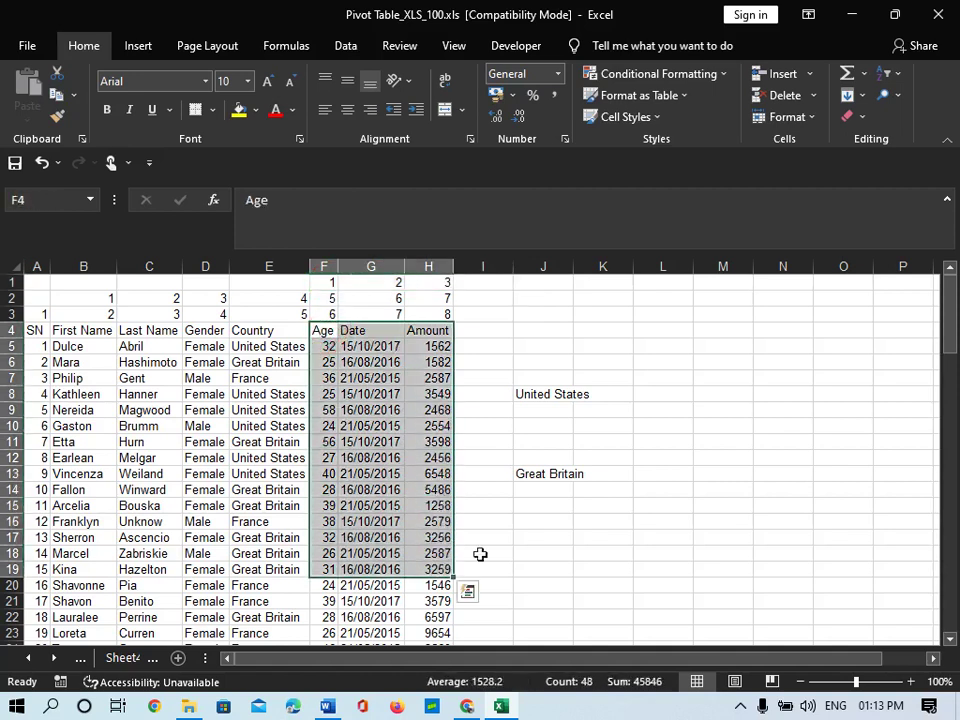
- Begin a VLOOKUP formula in J17 with lookup value 25 and table array F4:H104
{"action": "left_click", "coordinate": [541, 531]}
{"action": "type", "text": "="}
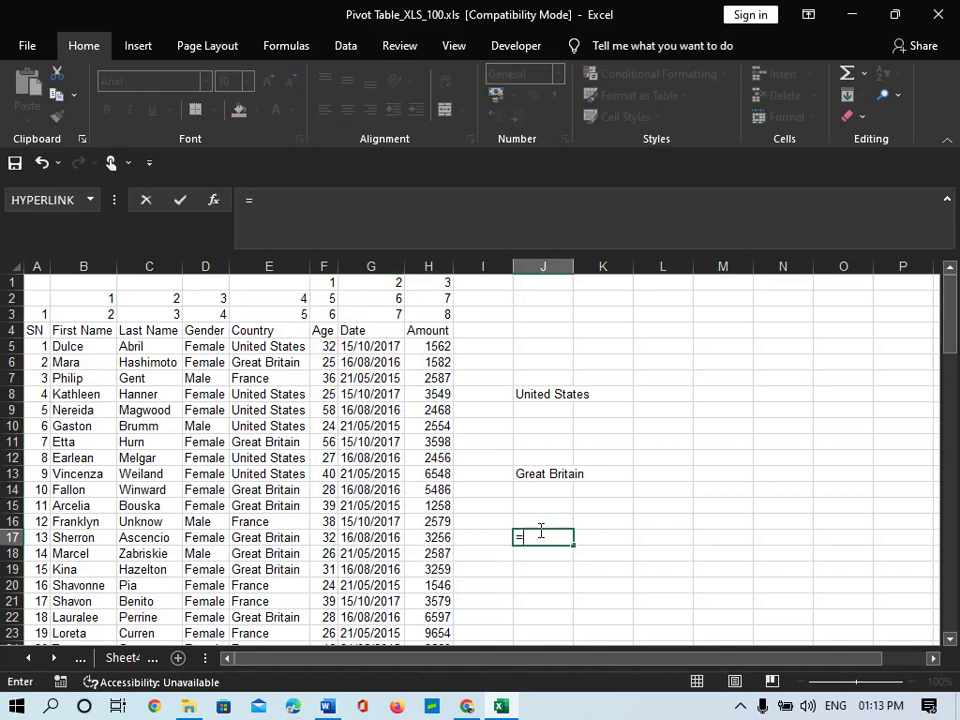
{"action": "type", "text": "vl"}
{"action": "key", "text": "Tab"}
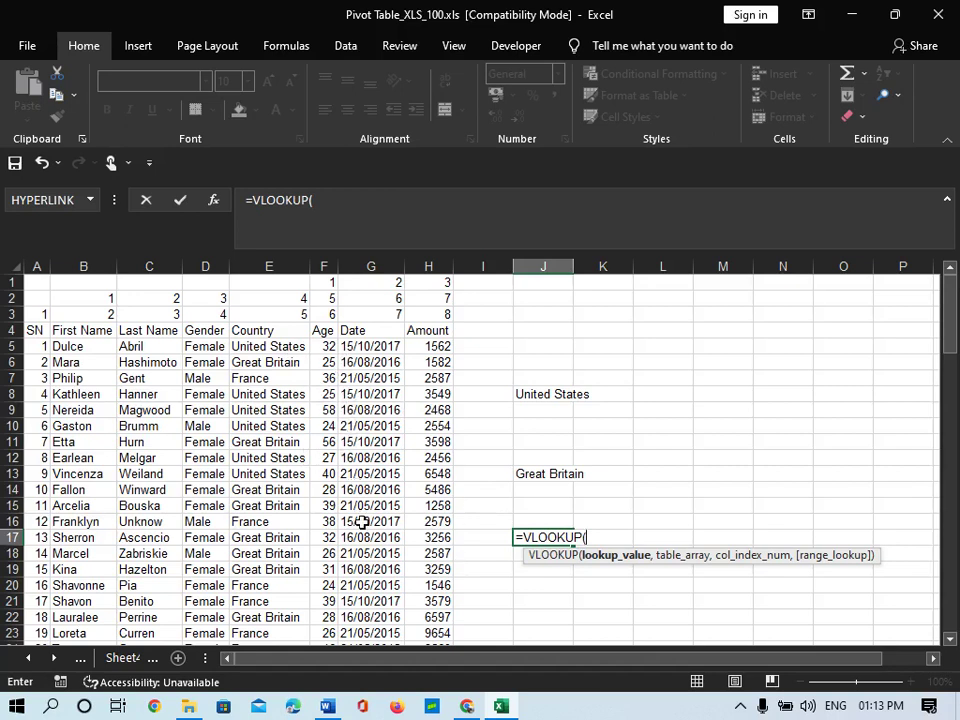
{"action": "type", "text": ","}
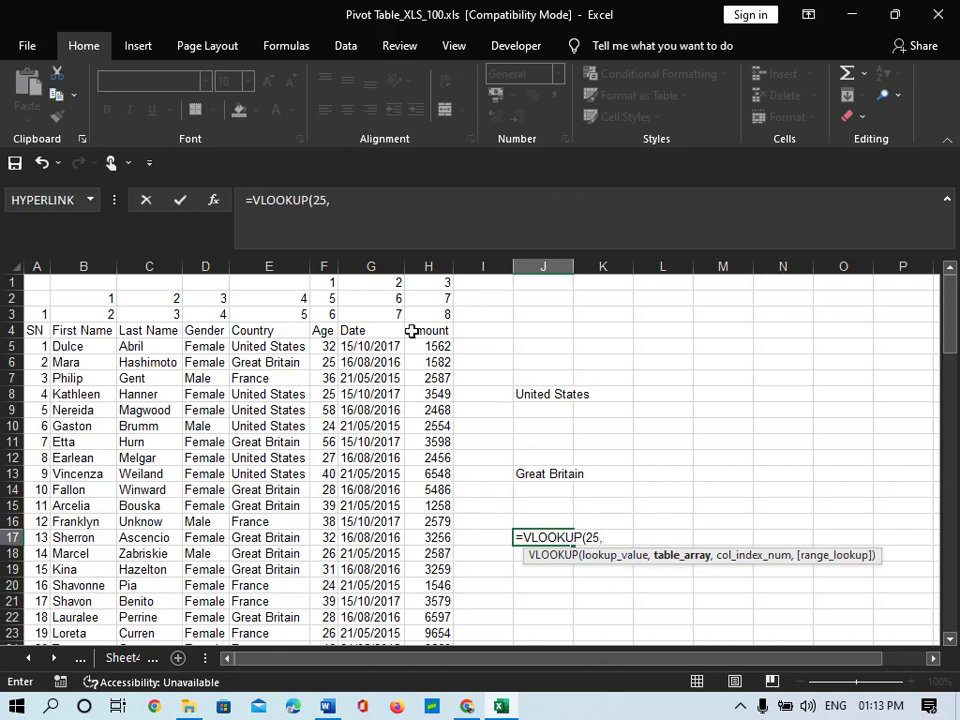
{"action": "left_click_drag", "start_coordinate": [325, 332], "coordinate": [429, 332]}
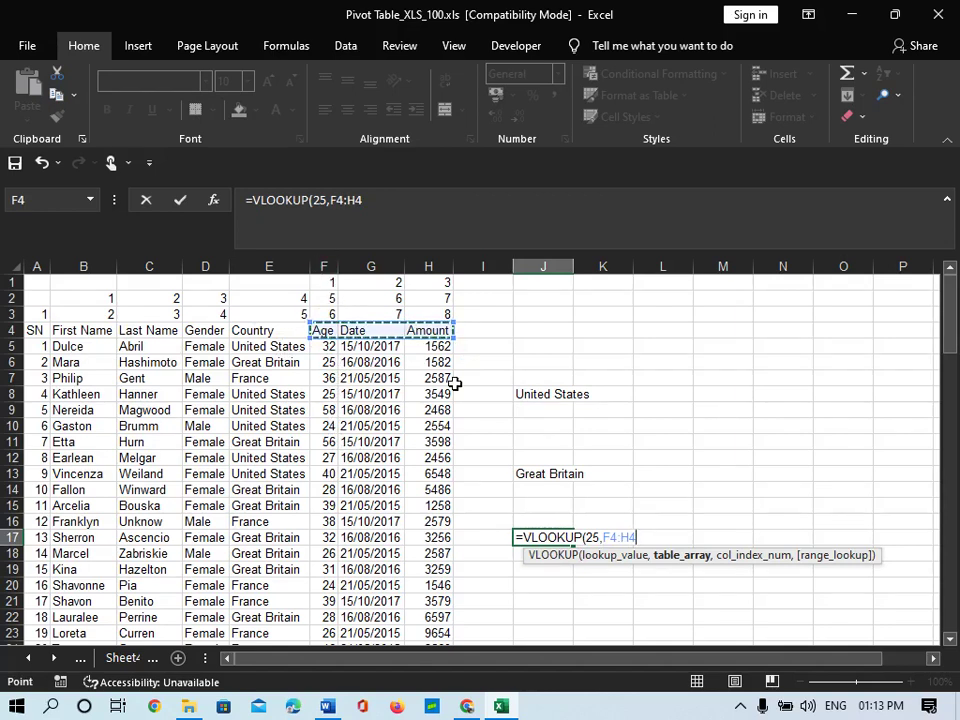
{"action": "key", "text": "shift+Down"}
{"action": "key", "text": "shift+Down"}
{"action": "key", "text": "shift+Down"}
{"action": "key", "text": "shift+Down"}
{"action": "key", "text": "shift+Down"}
{"action": "key", "text": "shift+Down"}
{"action": "key", "text": "shift+Down"}
{"action": "key", "text": "shift+Down"}
{"action": "key", "text": "shift+Down"}
{"action": "key", "text": "shift+Down"}
{"action": "key", "text": "shift+Down"}
{"action": "key", "text": "shift+Down"}
{"action": "key", "text": "shift+Down"}
{"action": "key", "text": "shift+Down"}
{"action": "key", "text": "shift+Down"}
{"action": "key", "text": "shift+Down"}
{"action": "key", "text": "shift+Down"}
{"action": "key", "text": "shift+Down"}
{"action": "key", "text": "shift+Down"}
{"action": "key", "text": "shift+Down"}
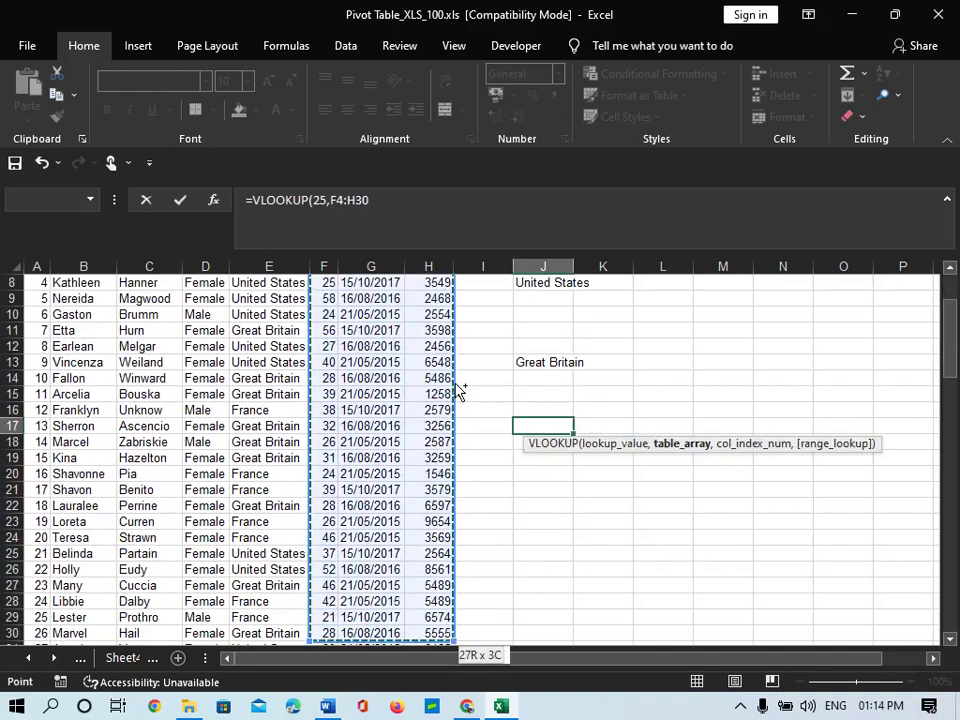
{"action": "key", "text": "ctrl+shift+Down"}
{"action": "type", "text": ","}
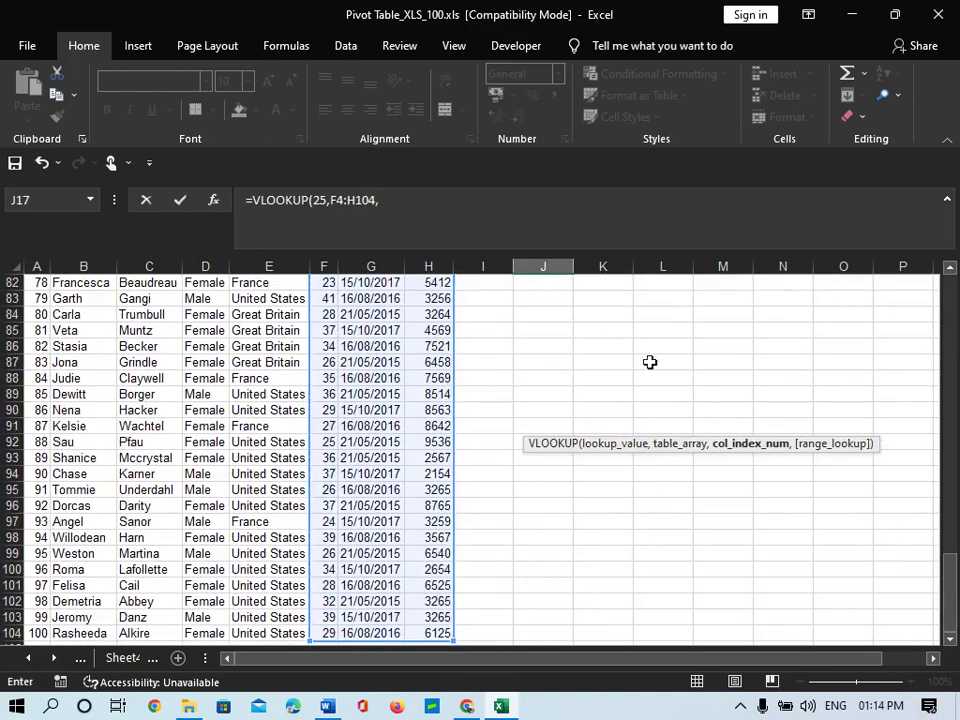
- Complete the J17 VLOOKUP with column index 3 for Amount and FALSE for an exact match
{"action": "scroll", "coordinate": [486, 413], "scroll_direction": "up", "scroll_amount": 20}
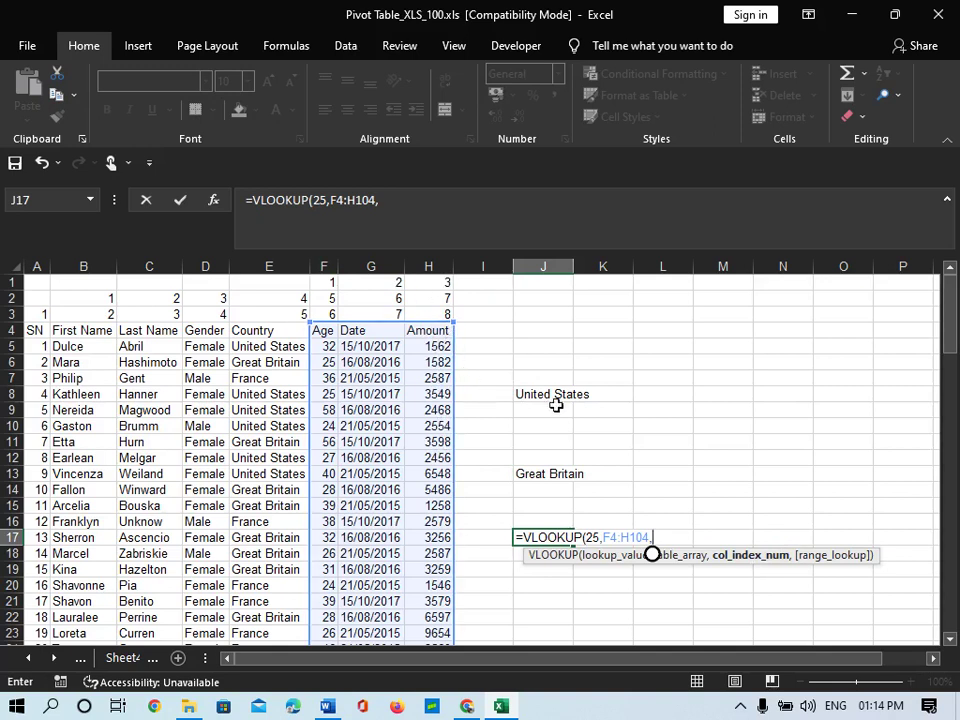
{"action": "type", "text": "3"}
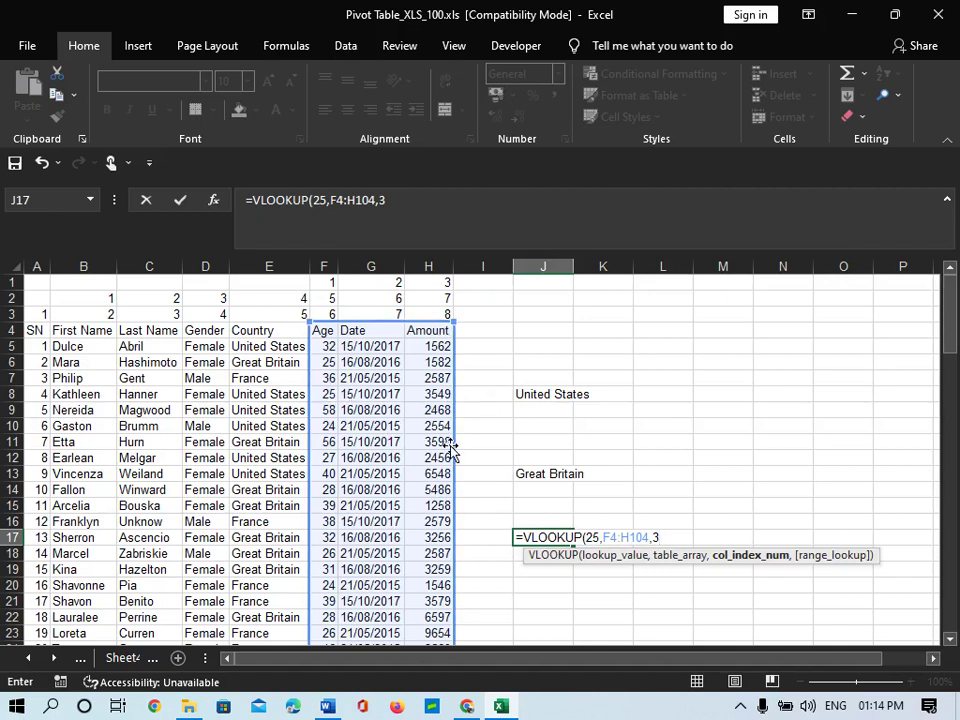
{"action": "type", "text": ","}
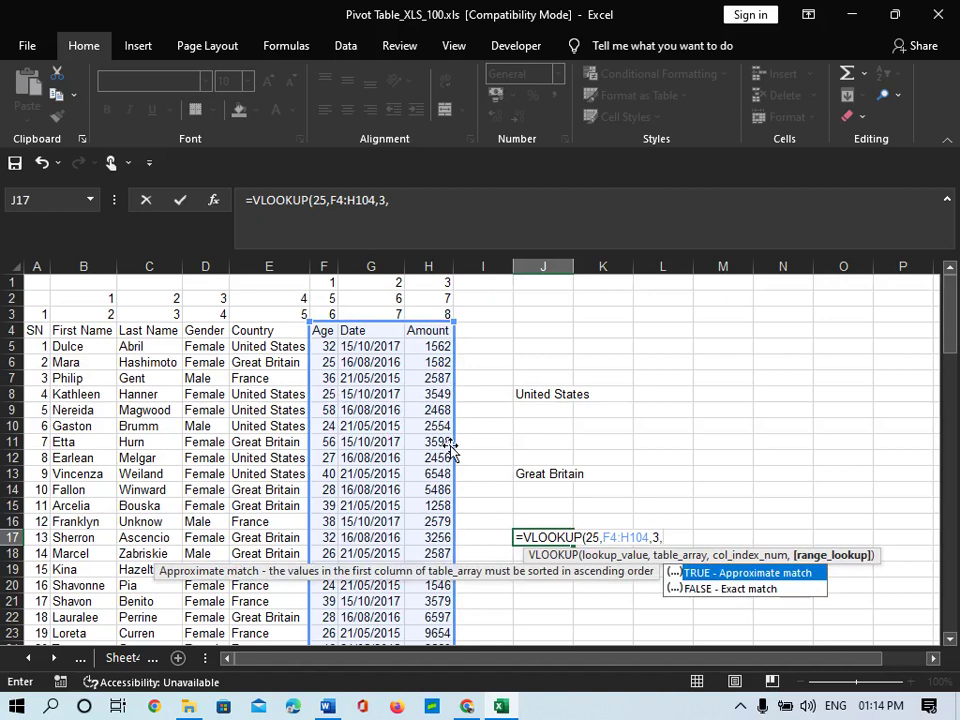
{"action": "key", "text": "Down"}
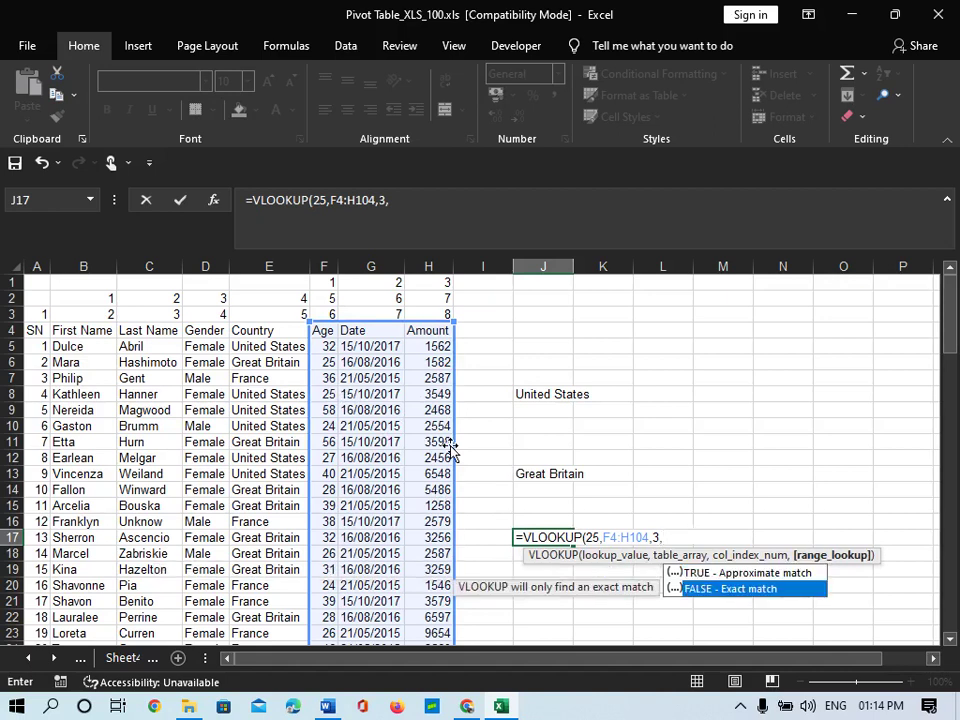
{"action": "key", "text": "Tab"}
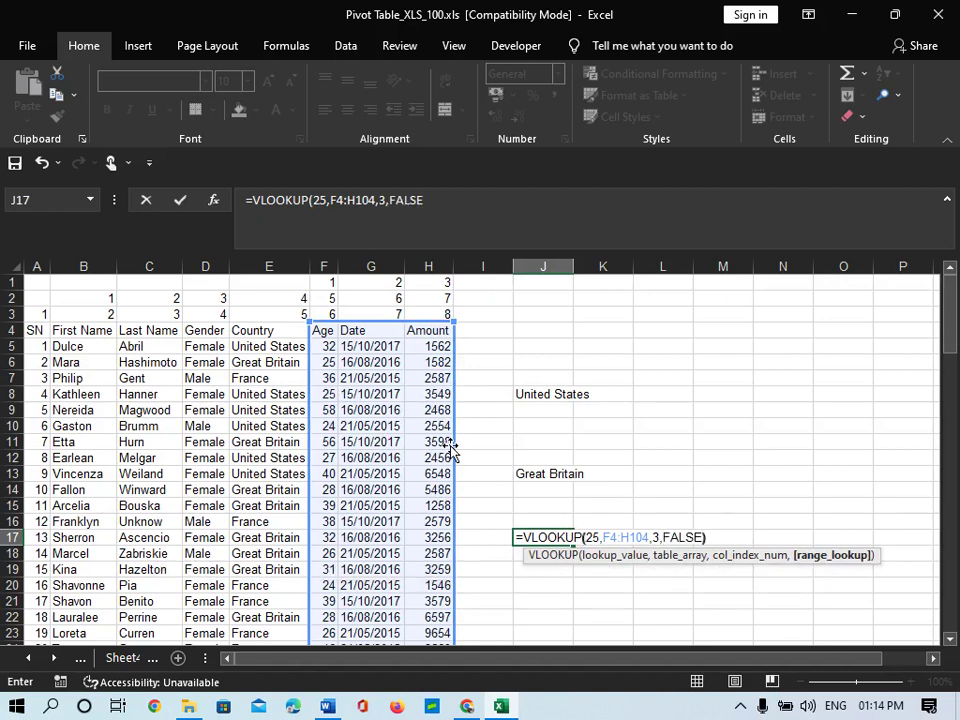
{"action": "type", "text": ")"}
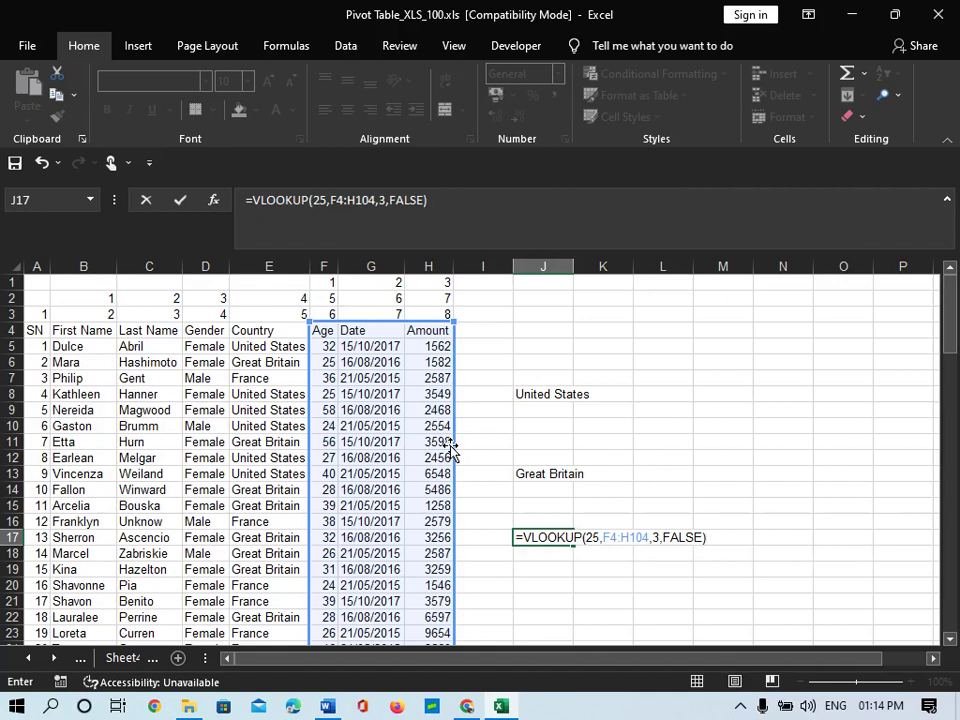
{"action": "key", "text": "Return"}
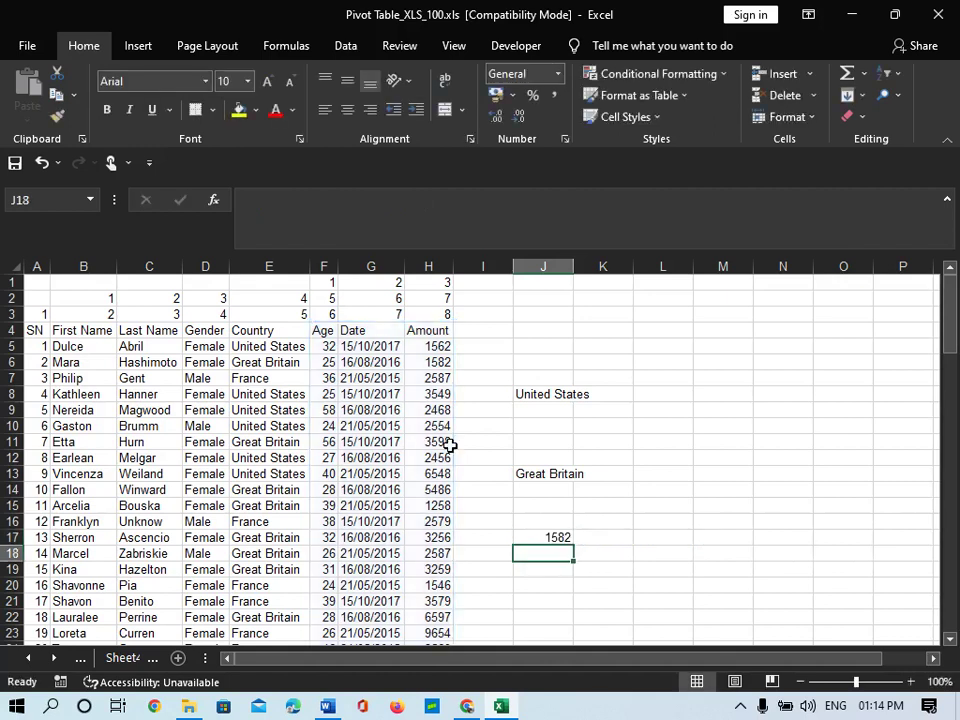
- Compare the lookup result in J17 with the age 25 records in F6:H6 and F8:H8, and review the Age values in F5:F17
{"action": "left_click", "coordinate": [323, 394]}
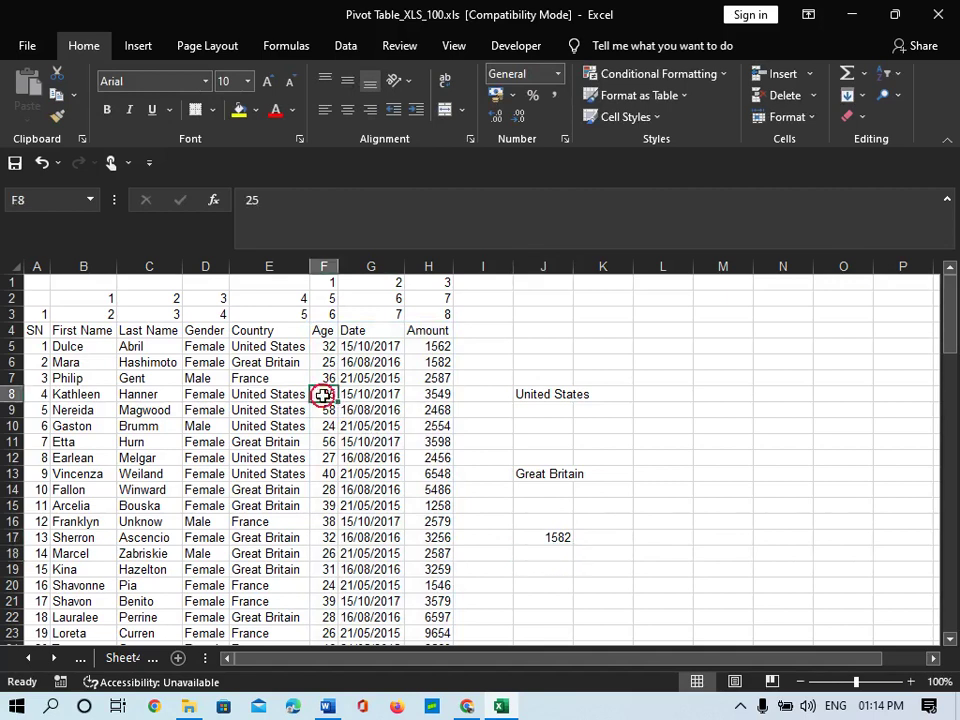
{"action": "left_click", "coordinate": [325, 362]}
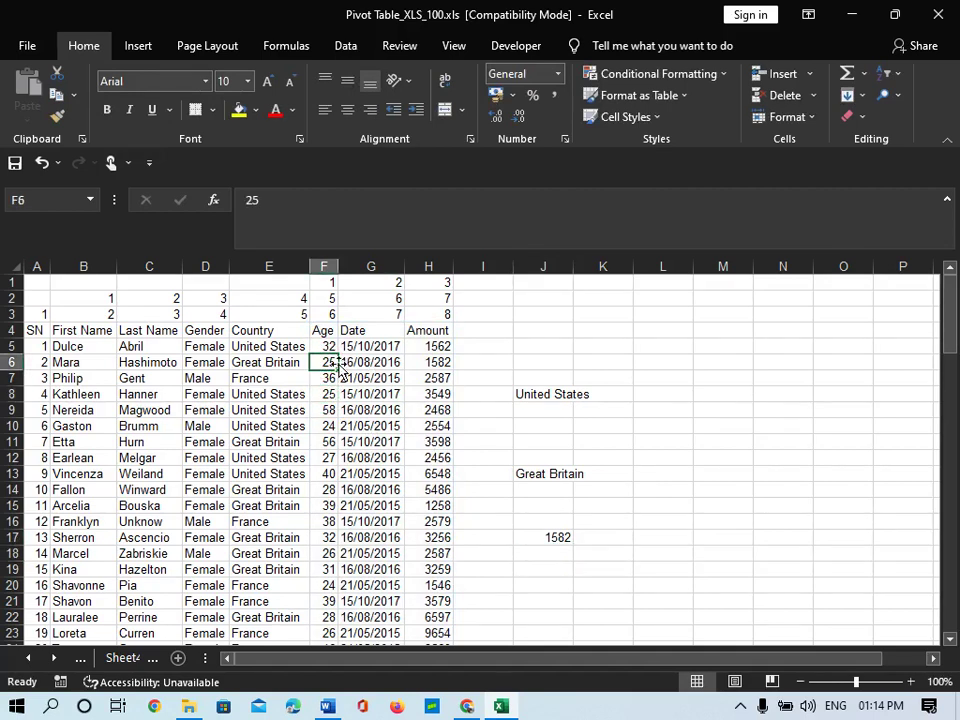
{"action": "left_click", "coordinate": [428, 362]}
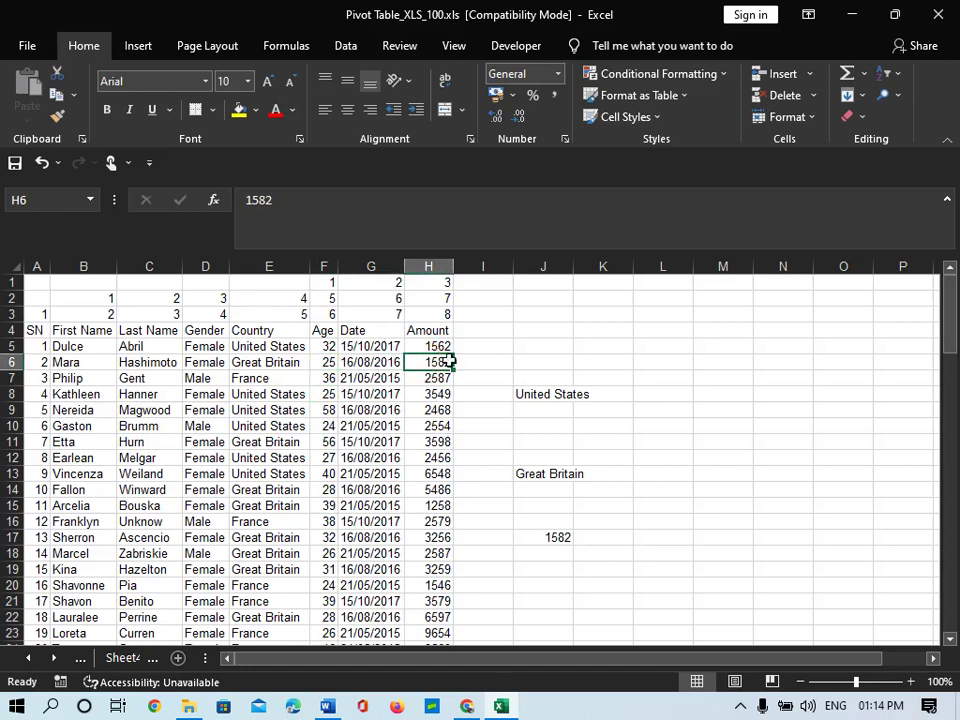
{"action": "left_click_drag", "start_coordinate": [329, 365], "coordinate": [438, 364]}
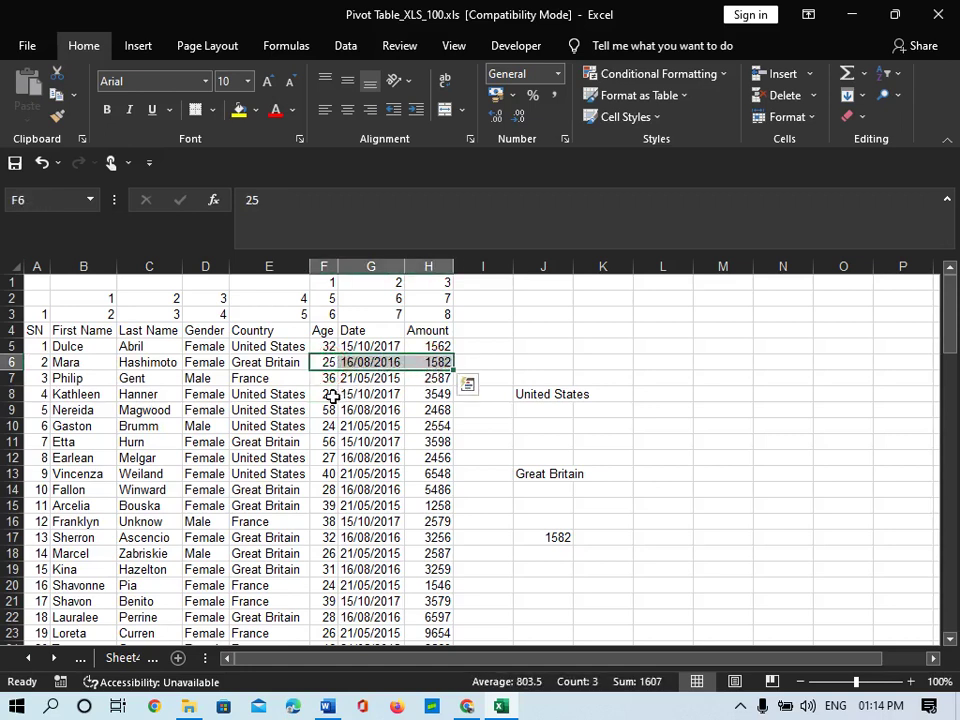
{"action": "left_click_drag", "start_coordinate": [329, 397], "coordinate": [432, 397]}
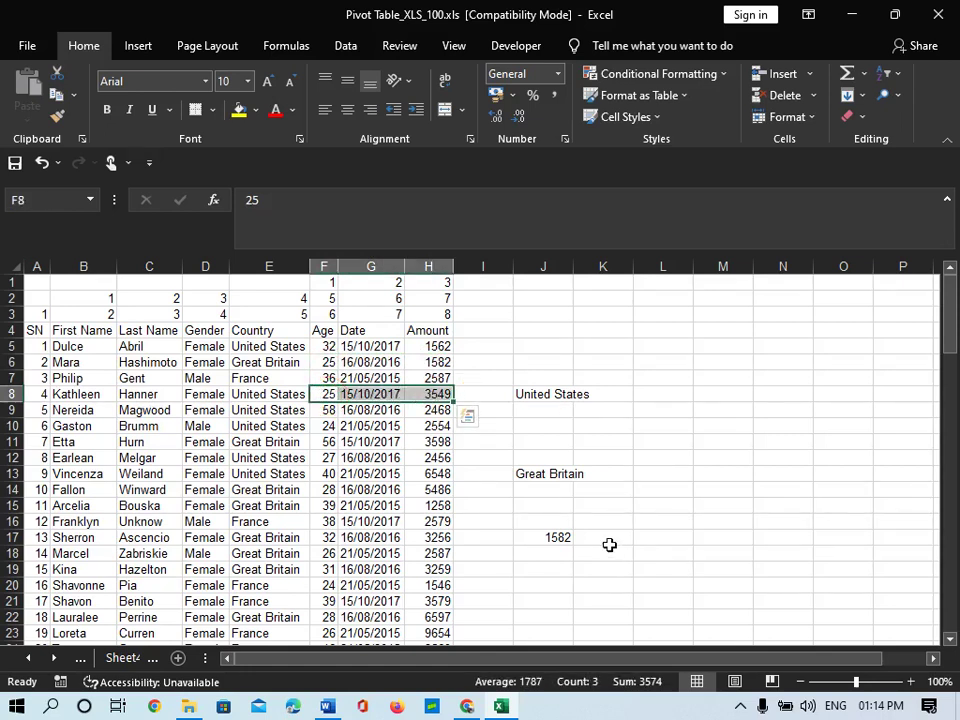
{"action": "left_click", "coordinate": [555, 572]}
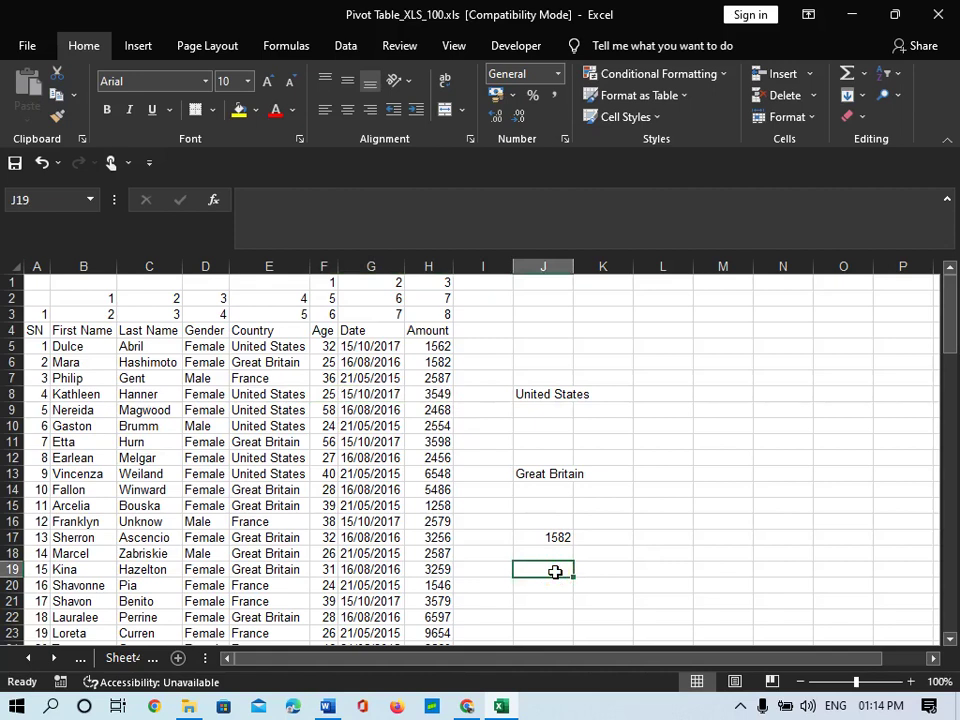
{"action": "left_click_drag", "start_coordinate": [326, 346], "coordinate": [329, 537]}
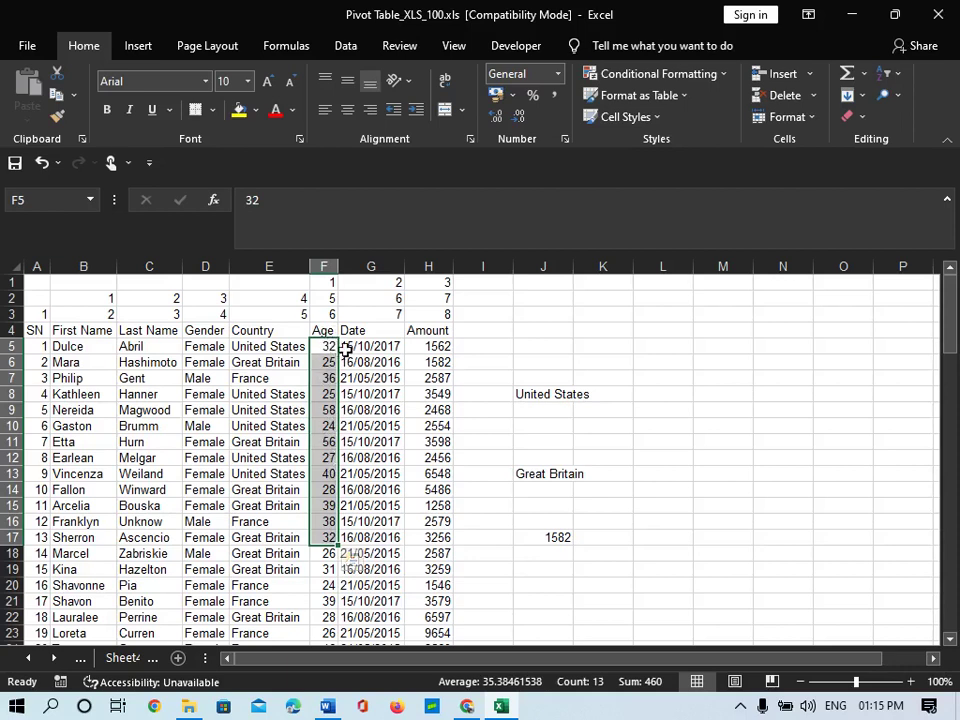
{"action": "left_click", "coordinate": [556, 538]}
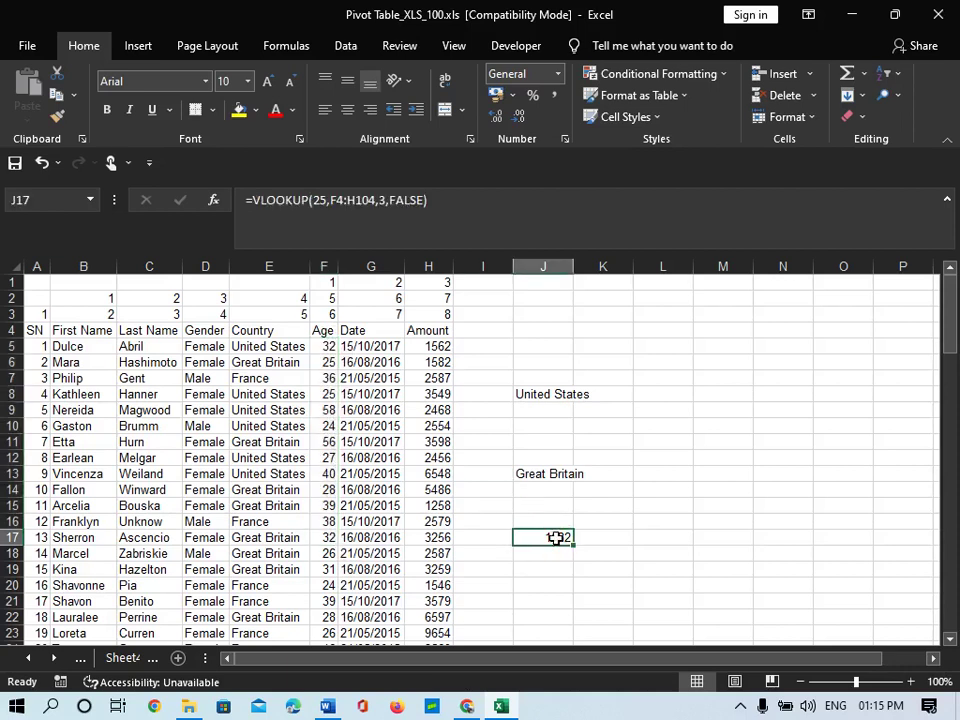
- Begin a VLOOKUP formula in J20 with lookup value 22 and table array F4:H104
{"action": "left_click", "coordinate": [542, 583]}
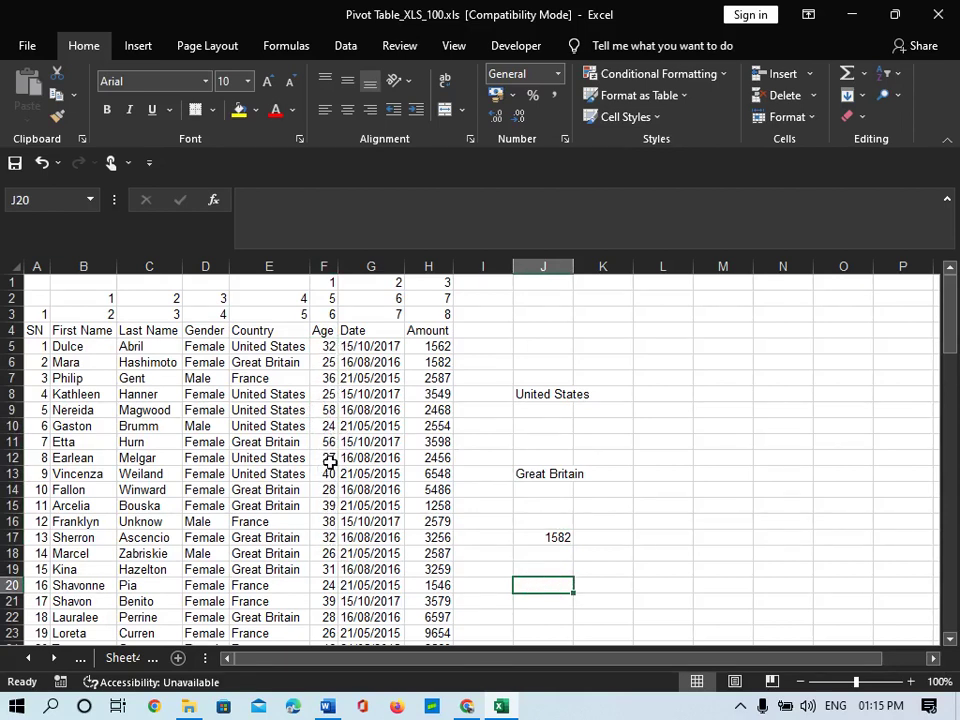
{"action": "type", "text": "=vlo"}
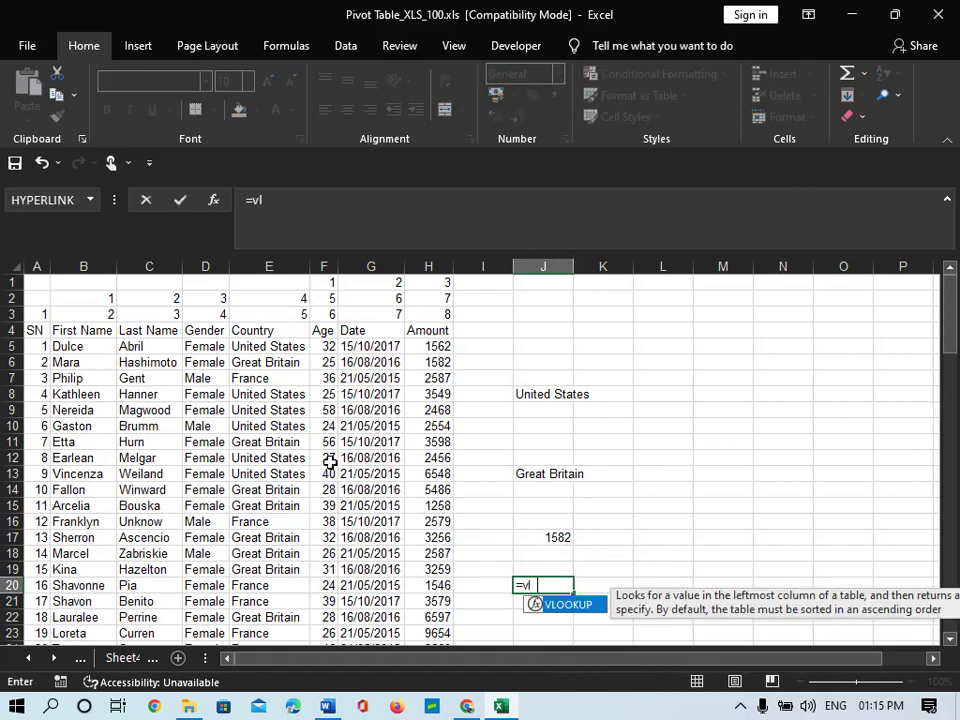
{"action": "key", "text": "Tab"}
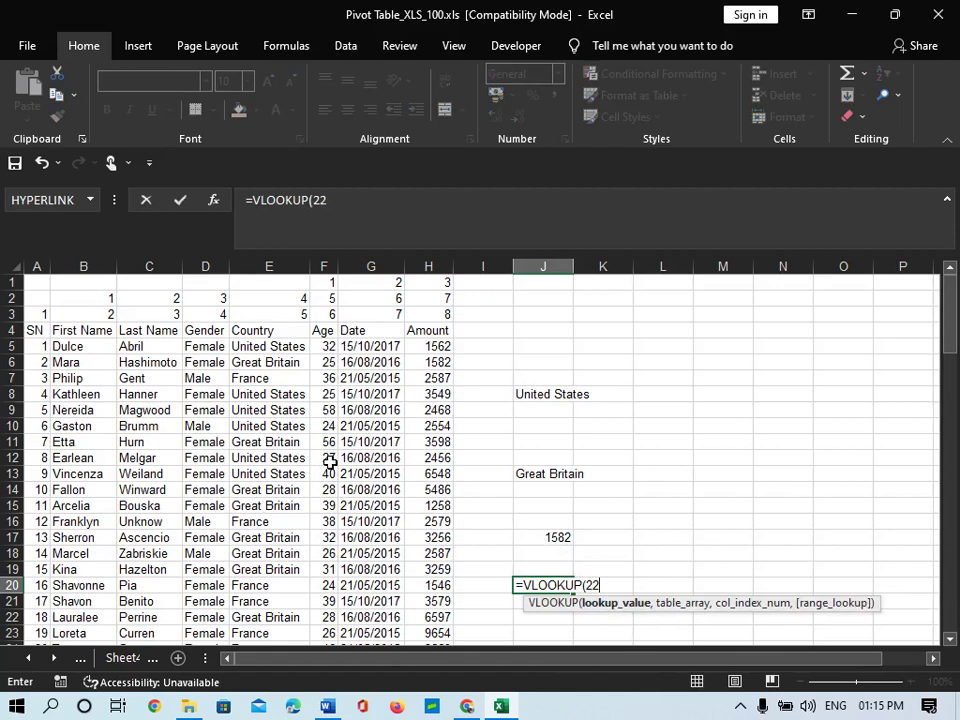
{"action": "type", "text": "22,"}
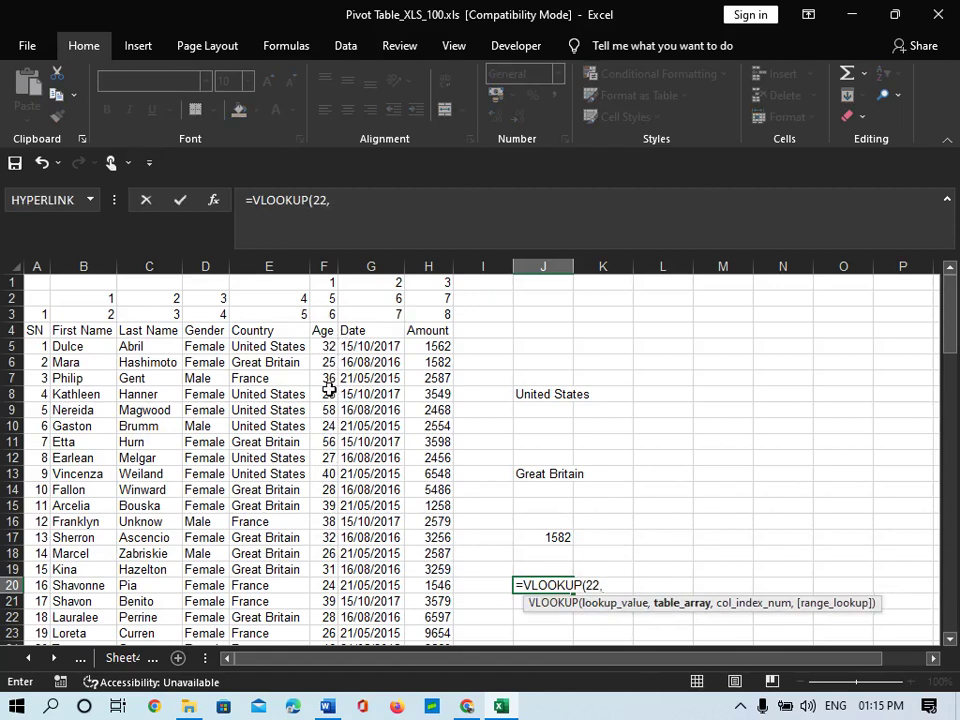
{"action": "left_click", "coordinate": [327, 335]}
{"action": "key", "text": "ctrl+shift+Right"}
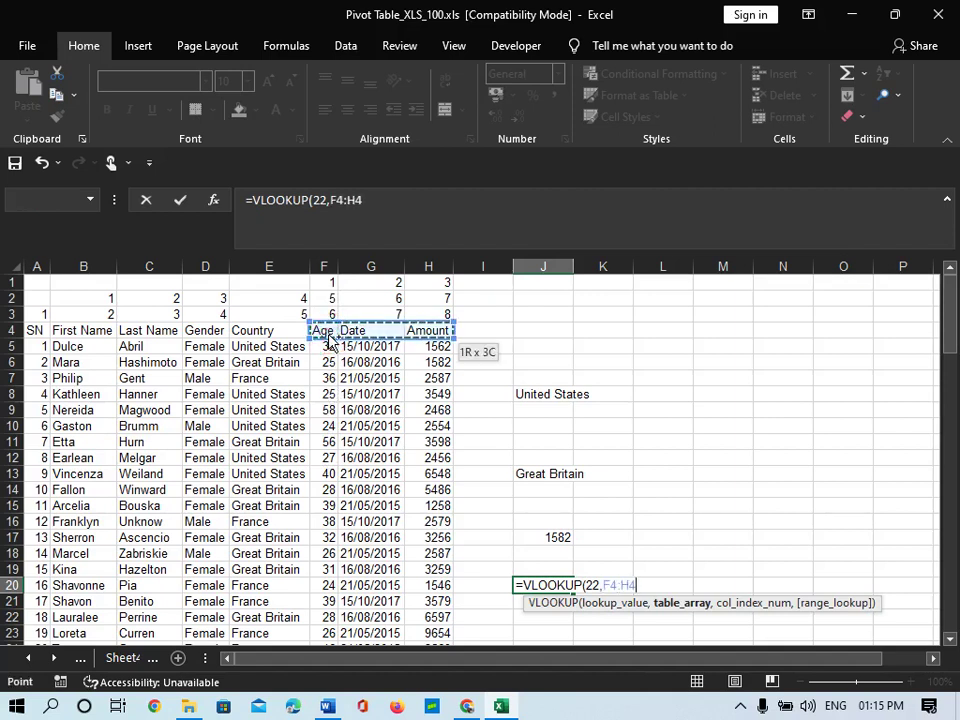
{"action": "key", "text": "ctrl+shift+Down"}
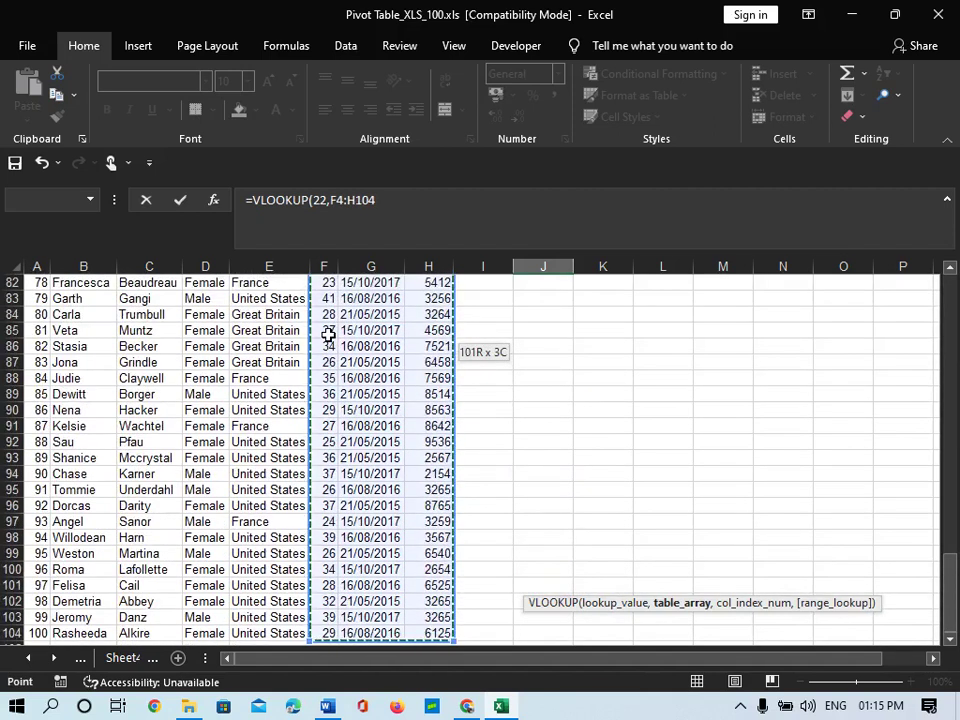
{"action": "type", "text": ","}
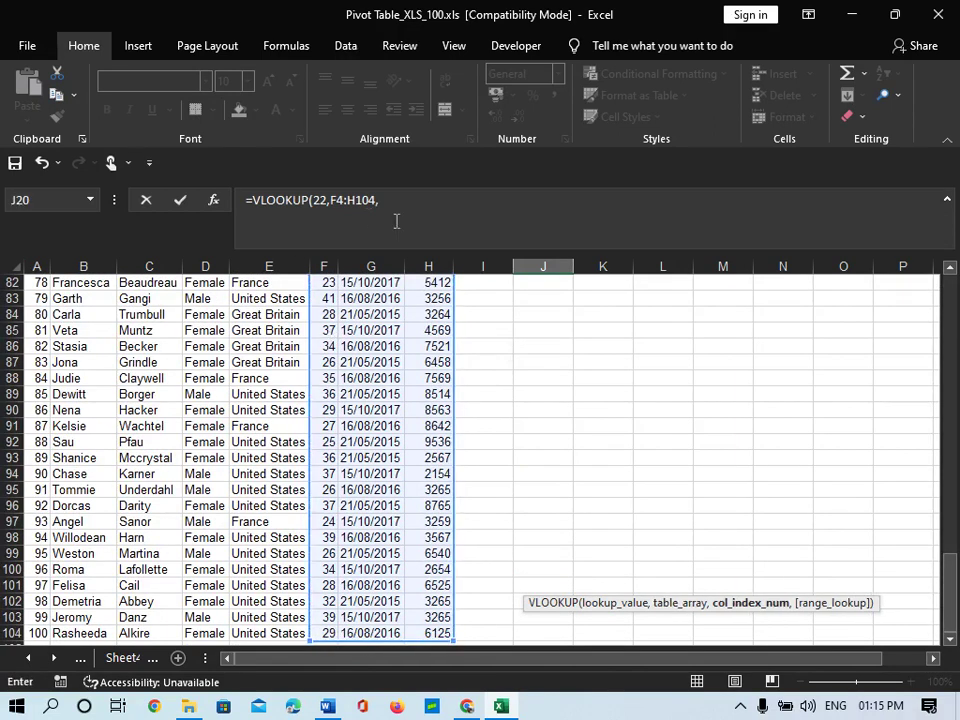
- Complete the J20 VLOOKUP with column index 3 for Amount and FALSE for an exact match
{"action": "scroll", "coordinate": [428, 378], "scroll_direction": "up", "scroll_amount": 20}
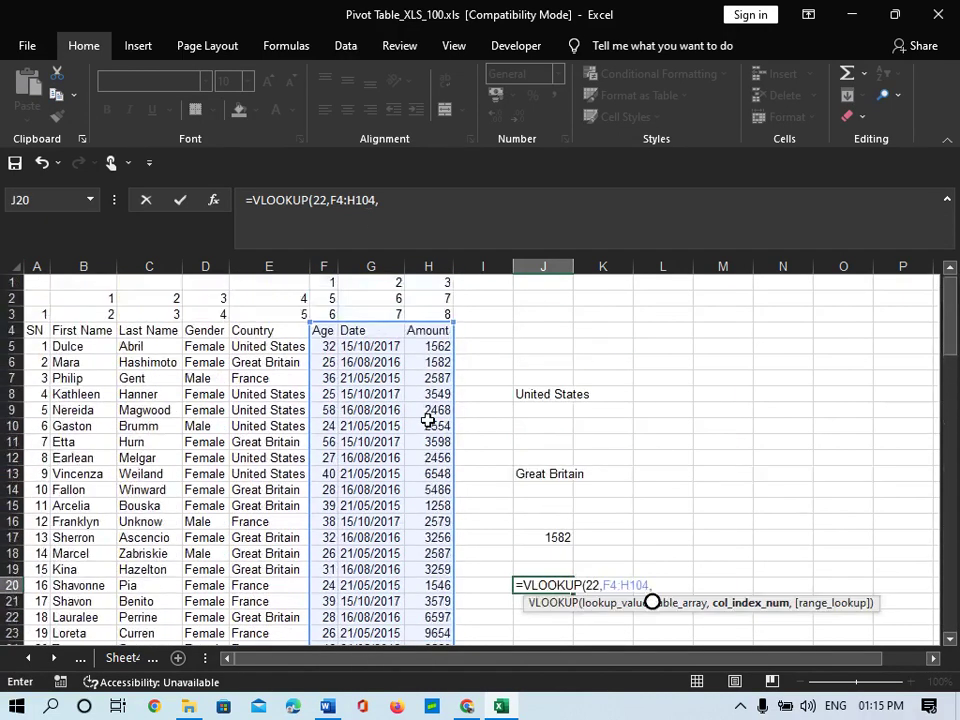
{"action": "type", "text": "3"}
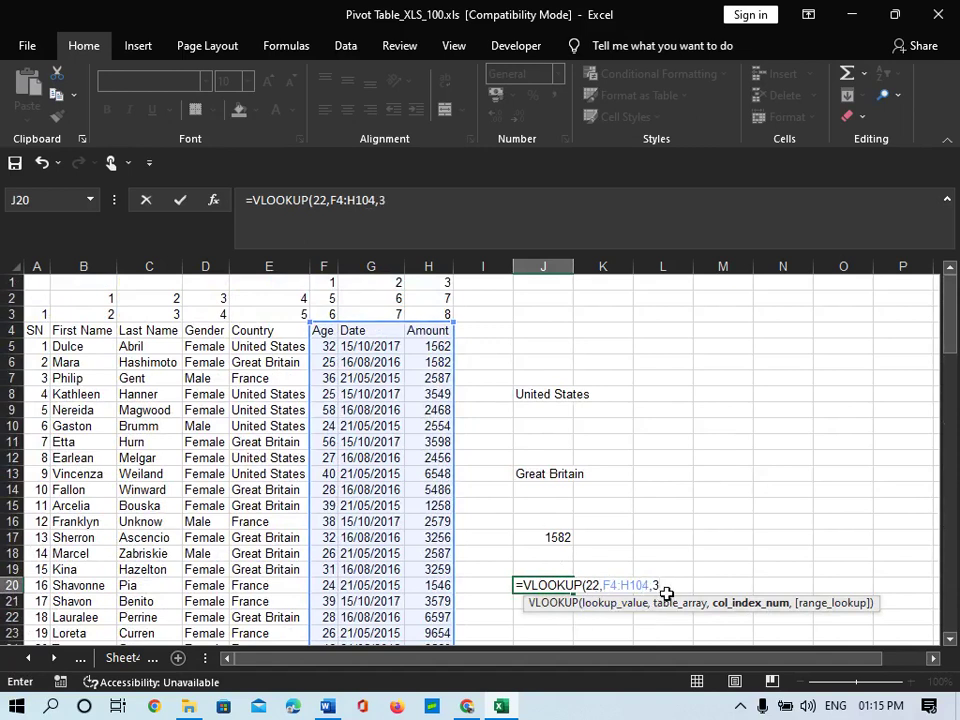
{"action": "type", "text": ","}
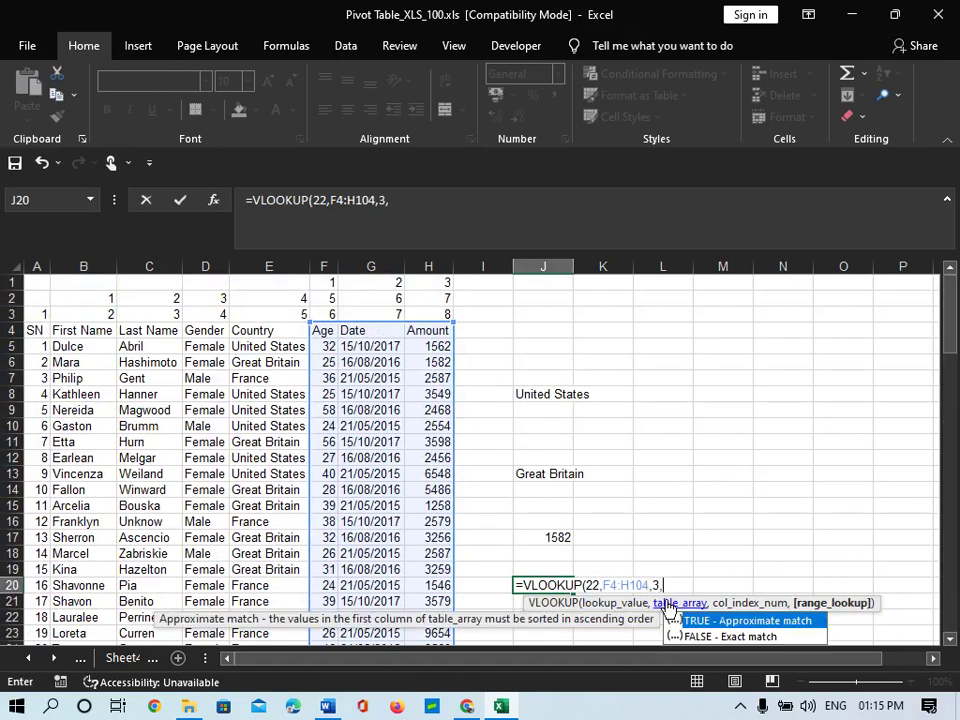
{"action": "key", "text": "Down"}
{"action": "key", "text": "Tab"}
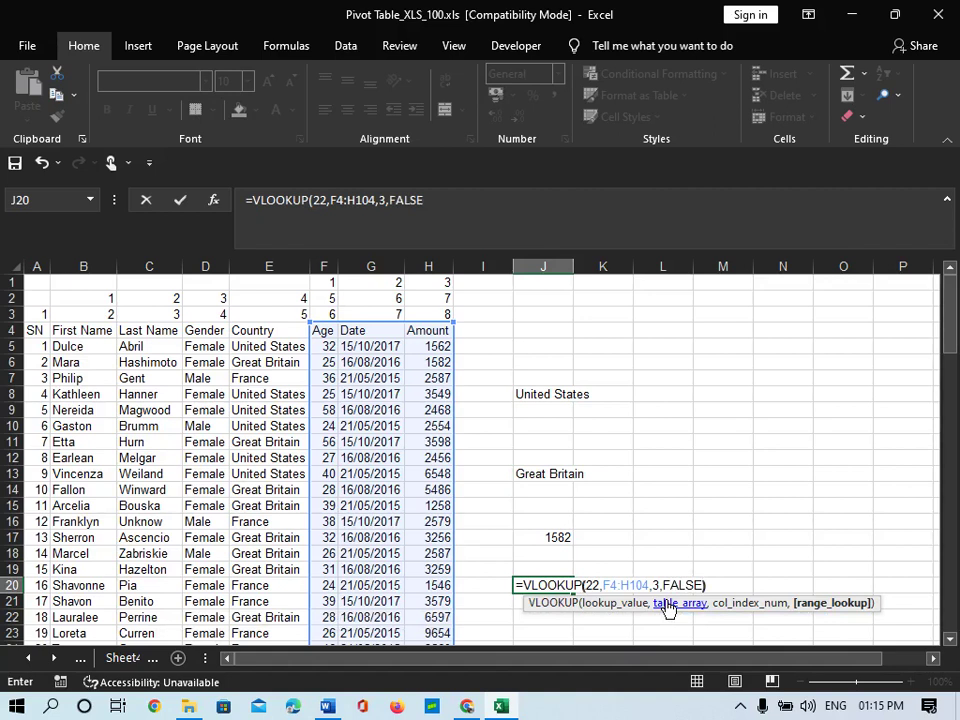
{"action": "type", "text": ")"}
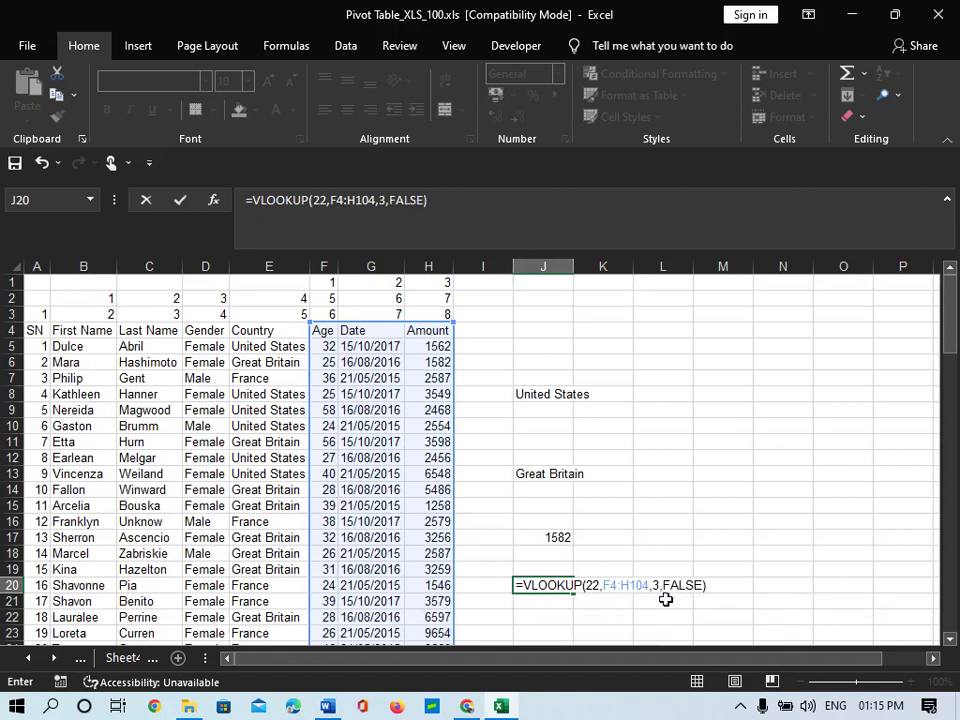
{"action": "key", "text": "Return"}
{"action": "key", "text": "Up"}
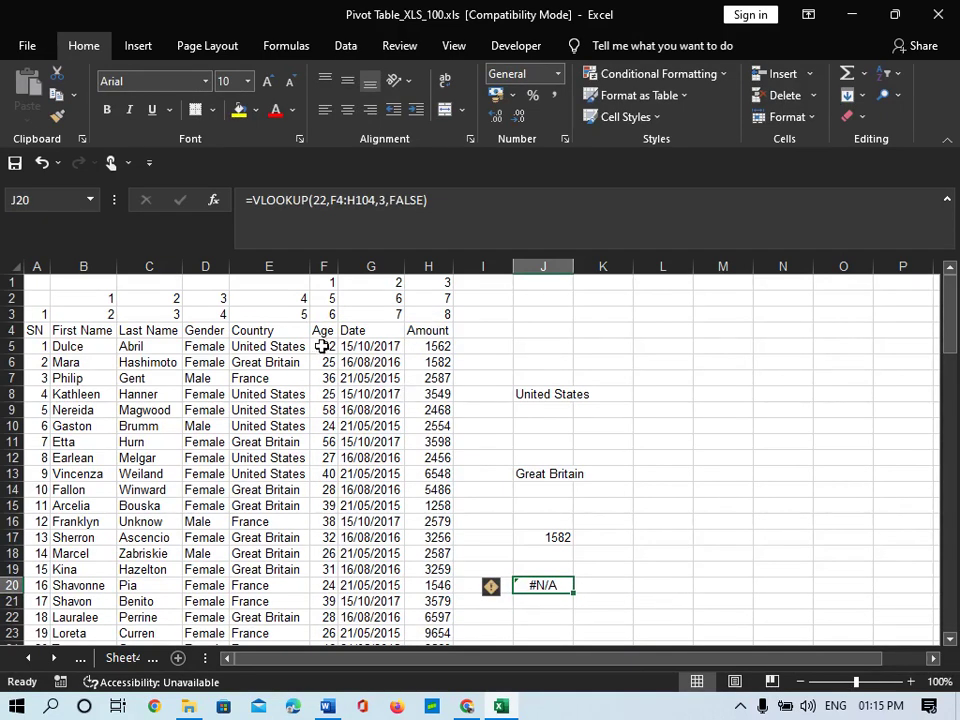
- Check the Age values in F5:F104 for the lookup value 22 and review the arguments of the J20 formula
{"action": "left_click_drag", "start_coordinate": [325, 346], "coordinate": [333, 710]}
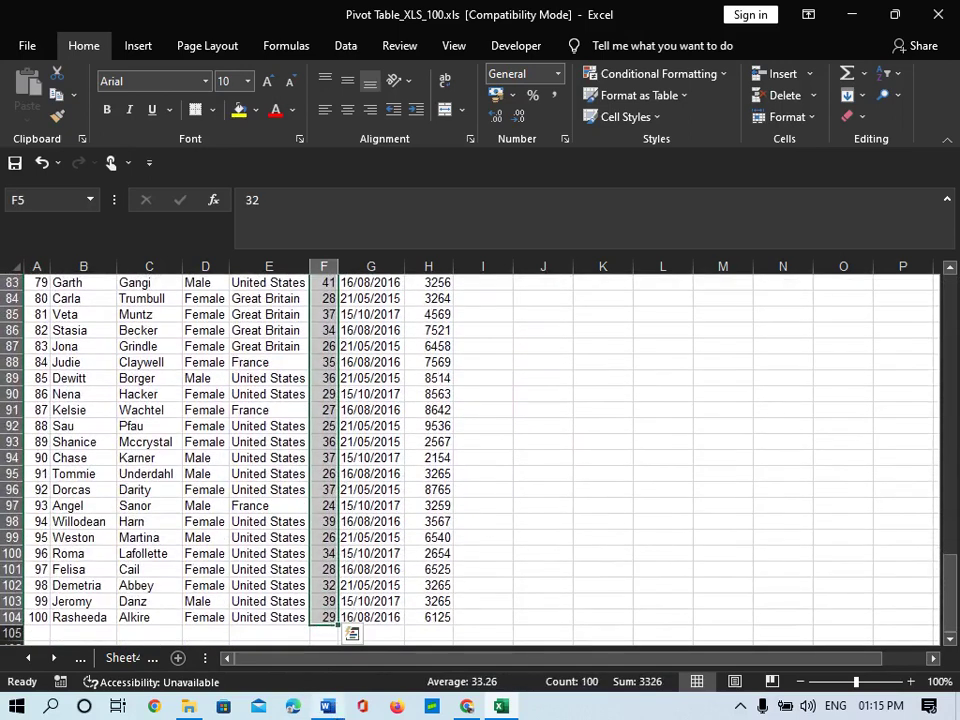
{"action": "mouse_move", "coordinate": [330, 708]}
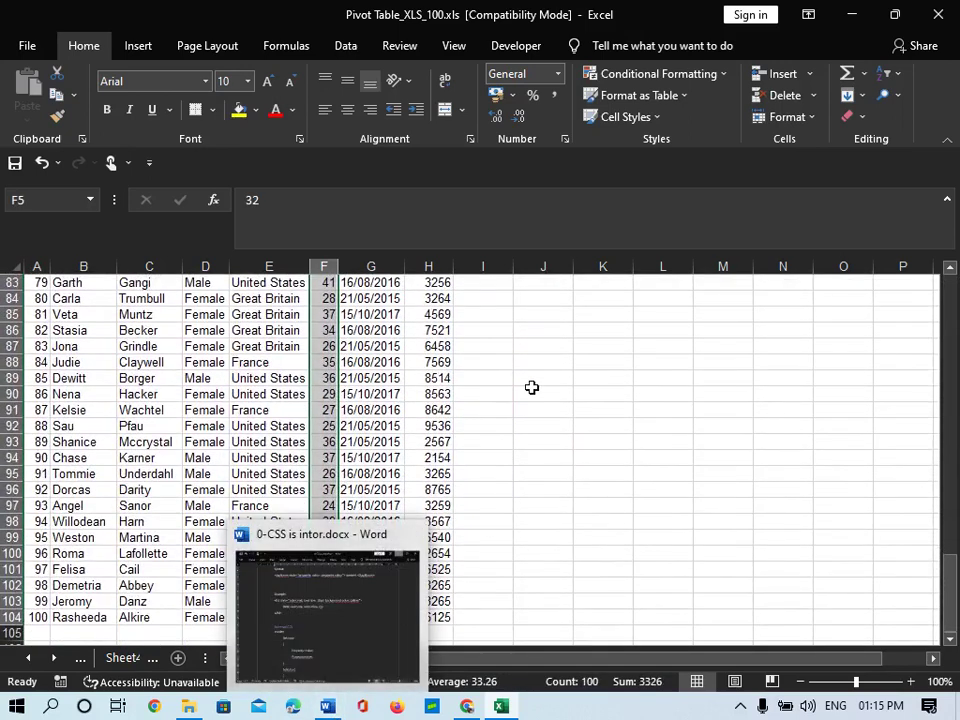
{"action": "scroll", "coordinate": [520, 450], "scroll_direction": "up", "scroll_amount": 16}
{"action": "scroll", "coordinate": [515, 485], "scroll_direction": "up", "scroll_amount": 9}
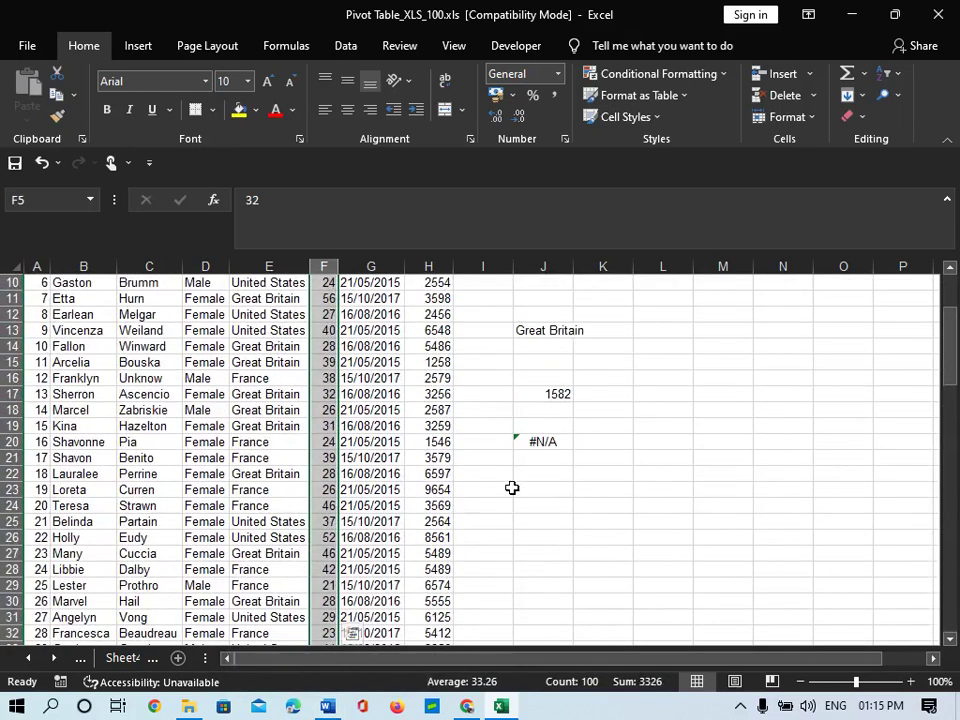
{"action": "left_click", "coordinate": [550, 442]}
{"action": "scroll", "coordinate": [499, 345], "scroll_direction": "up", "scroll_amount": 2}
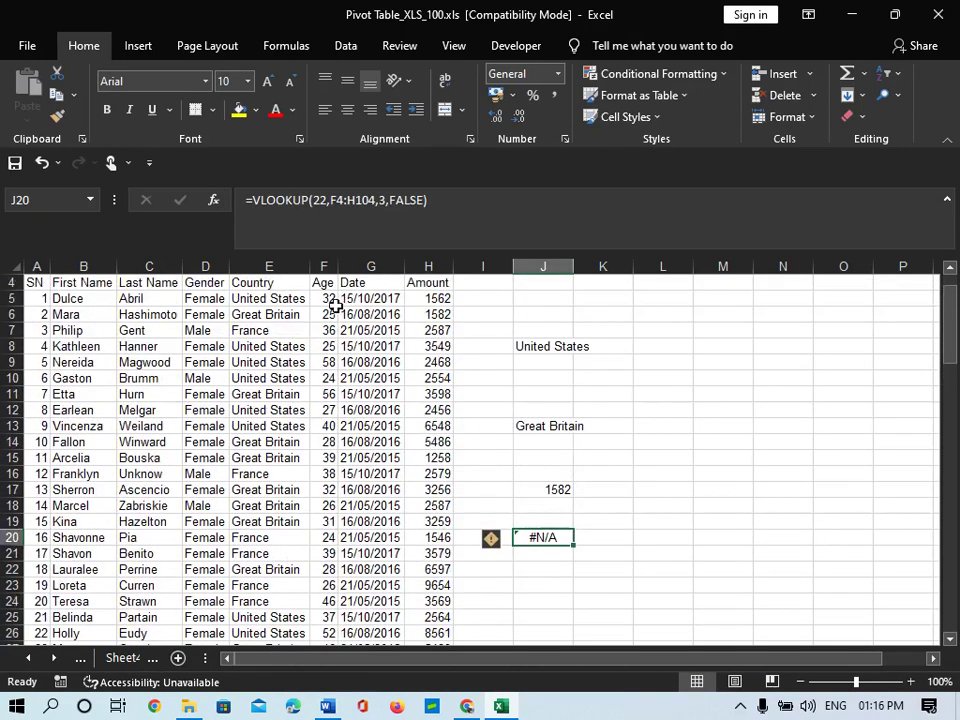
{"action": "left_click", "coordinate": [407, 200]}
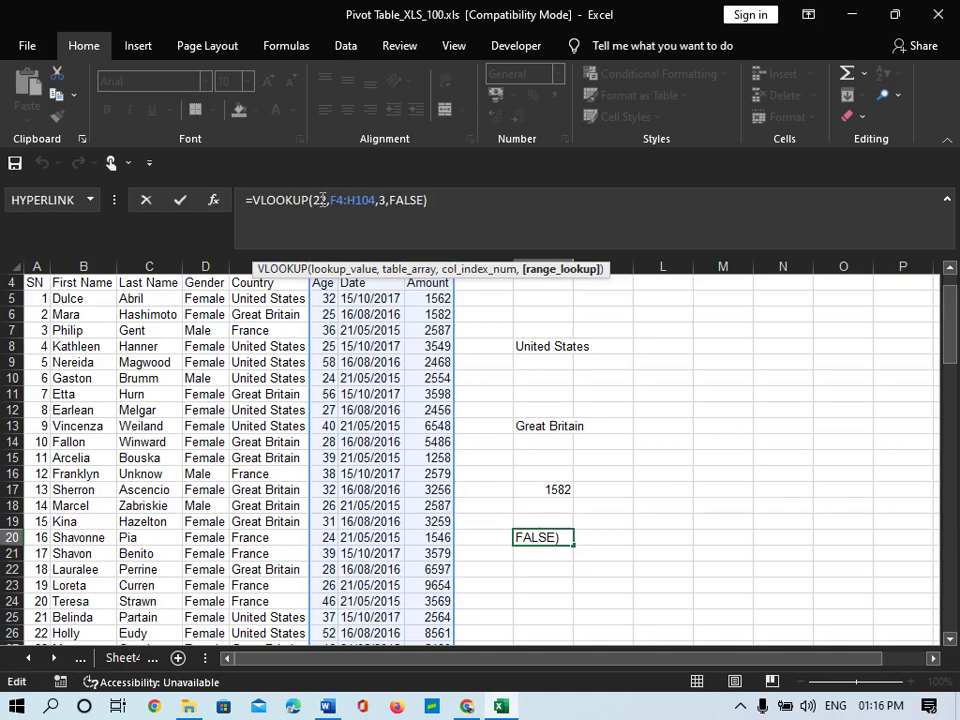
{"action": "left_click", "coordinate": [325, 294]}
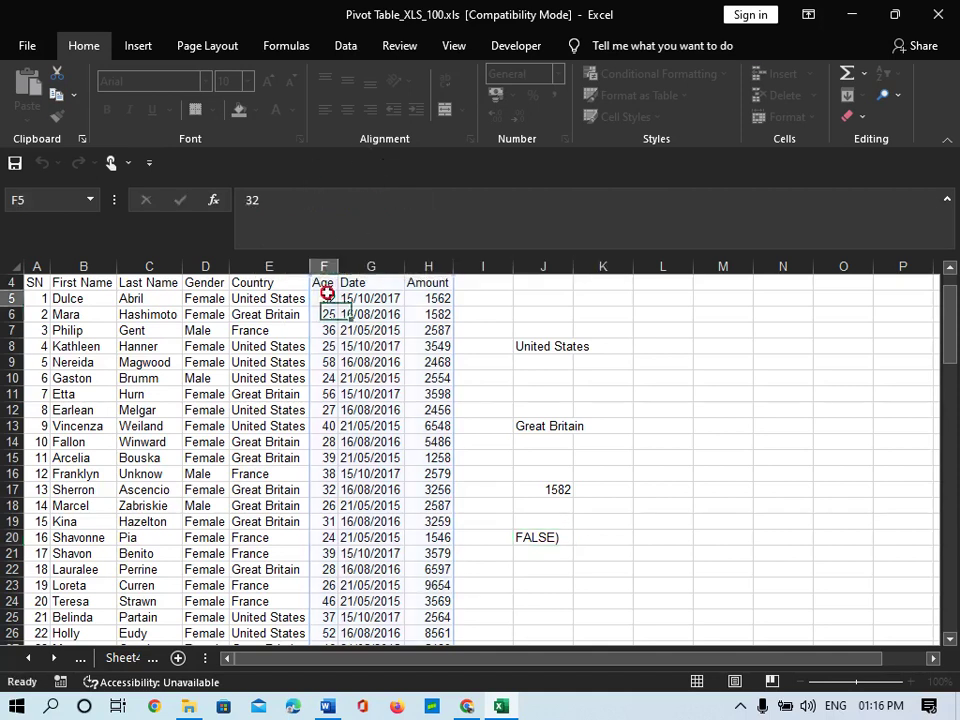
{"action": "scroll", "coordinate": [360, 346], "scroll_direction": "up", "scroll_amount": 1}
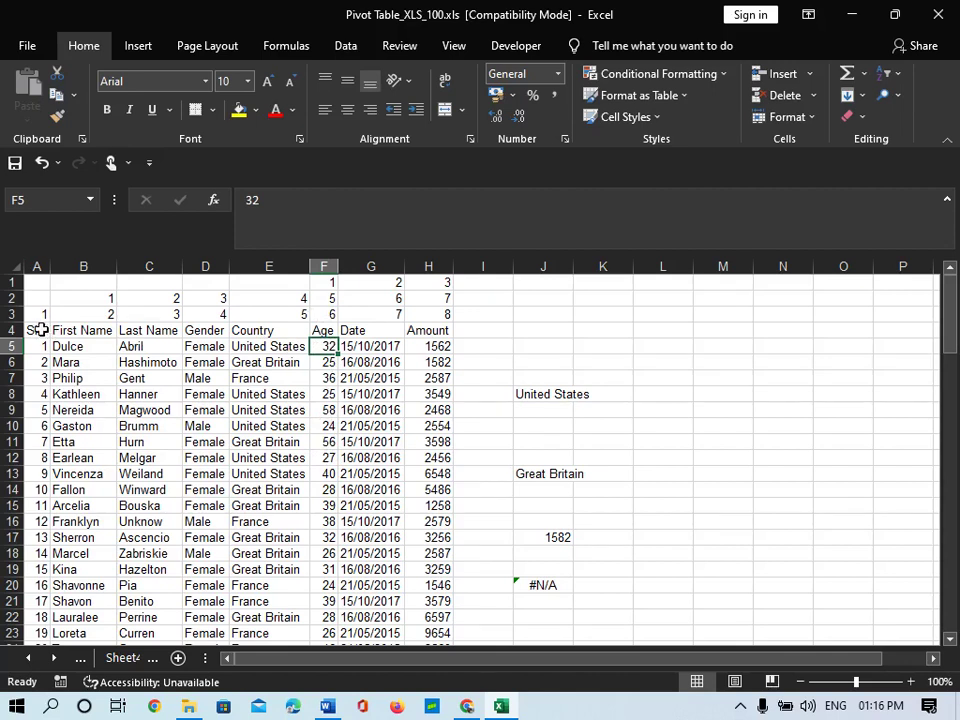
- Sort the table by Age from smallest to largest using filters on header row A4:H4, and remove the filters once sorted
{"action": "left_click_drag", "start_coordinate": [31, 329], "coordinate": [428, 340]}
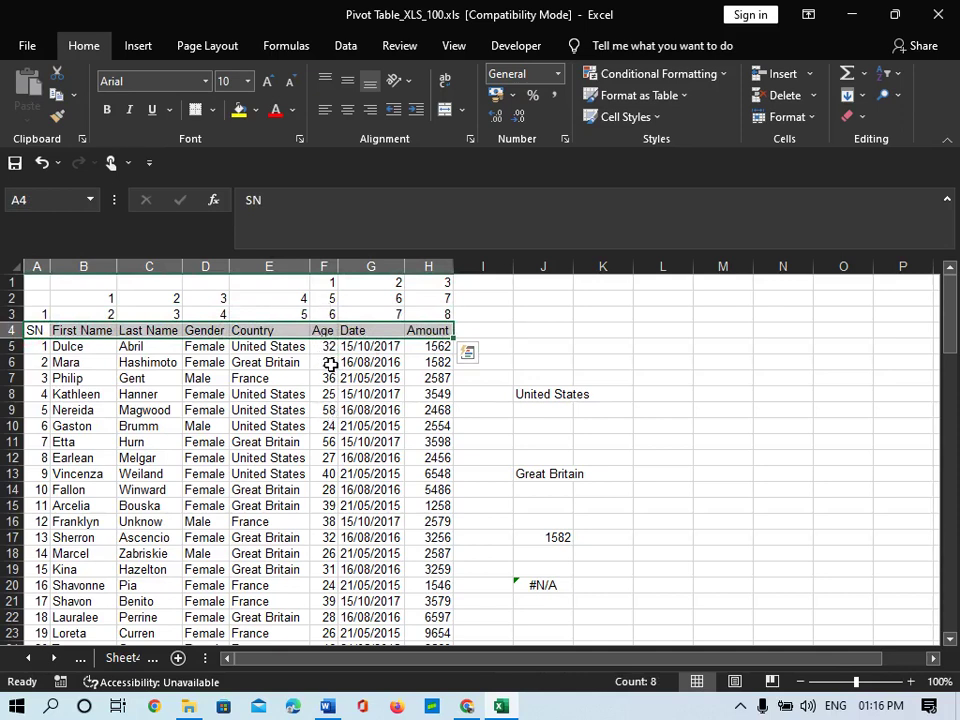
{"action": "key", "text": "ctrl+shift+l"}
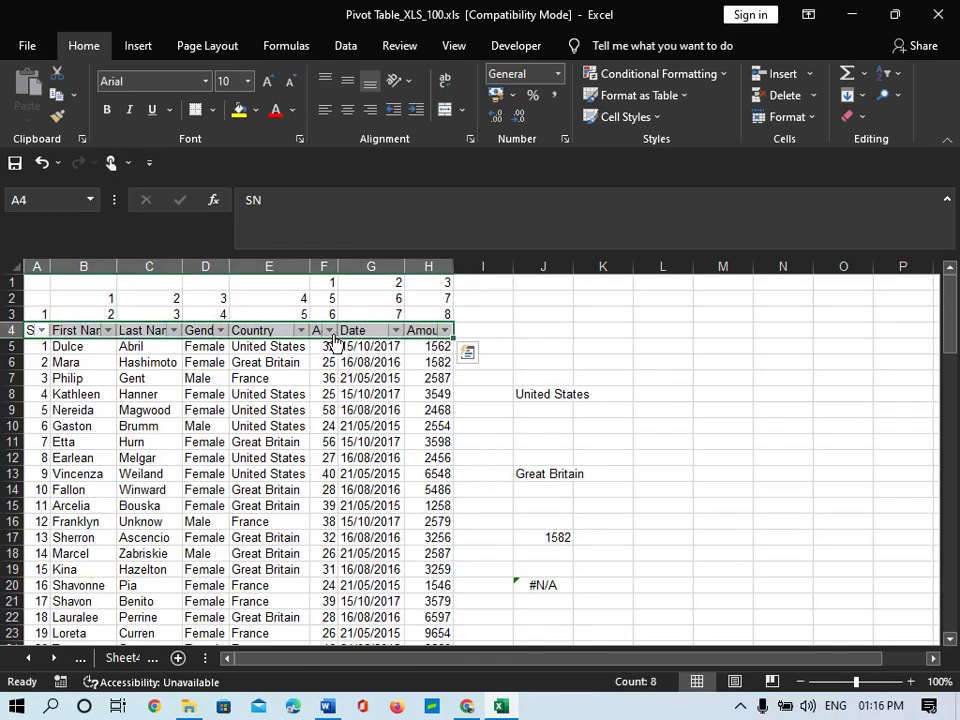
{"action": "left_click", "coordinate": [329, 330]}
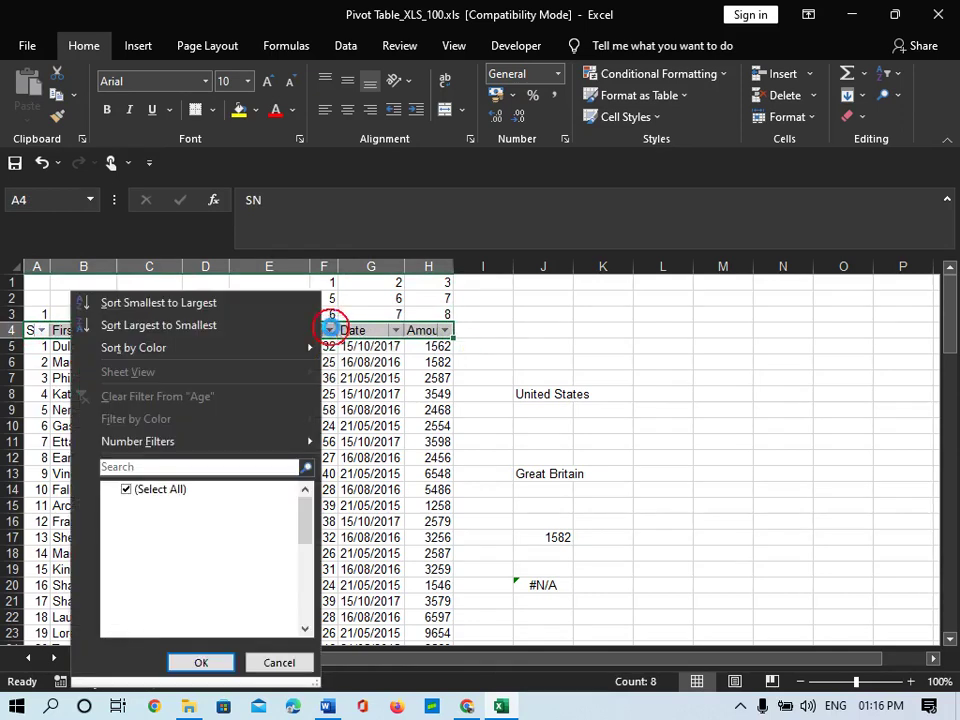
{"action": "left_click", "coordinate": [168, 308]}
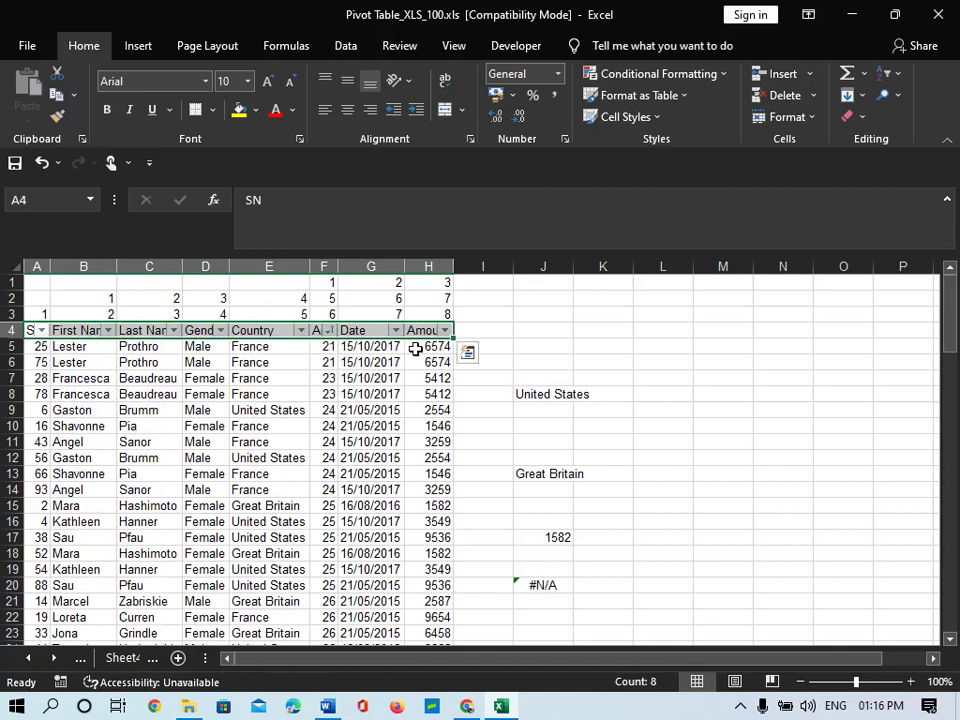
{"action": "key", "text": "ctrl+shift+l"}
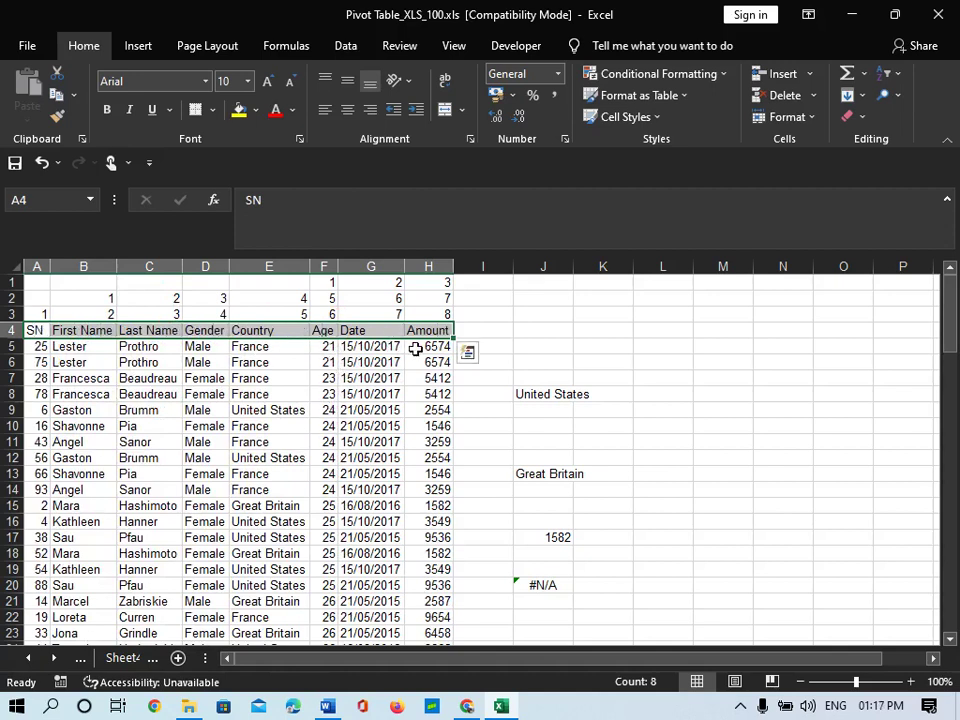
{"action": "left_click", "coordinate": [326, 363]}
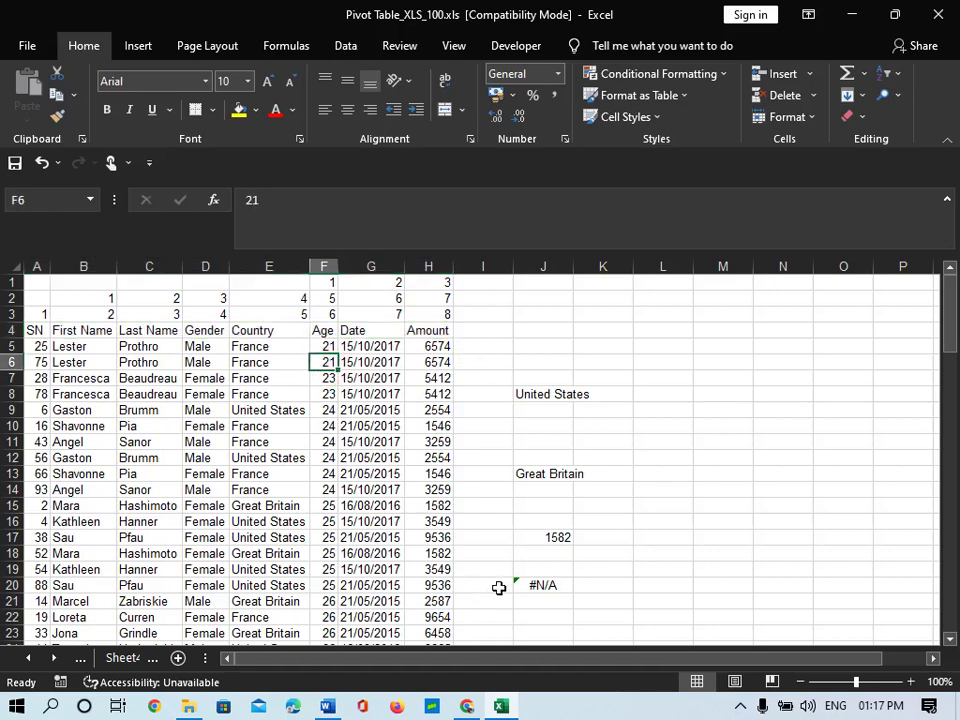
{"action": "scroll", "coordinate": [561, 562], "scroll_direction": "down", "scroll_amount": 2}
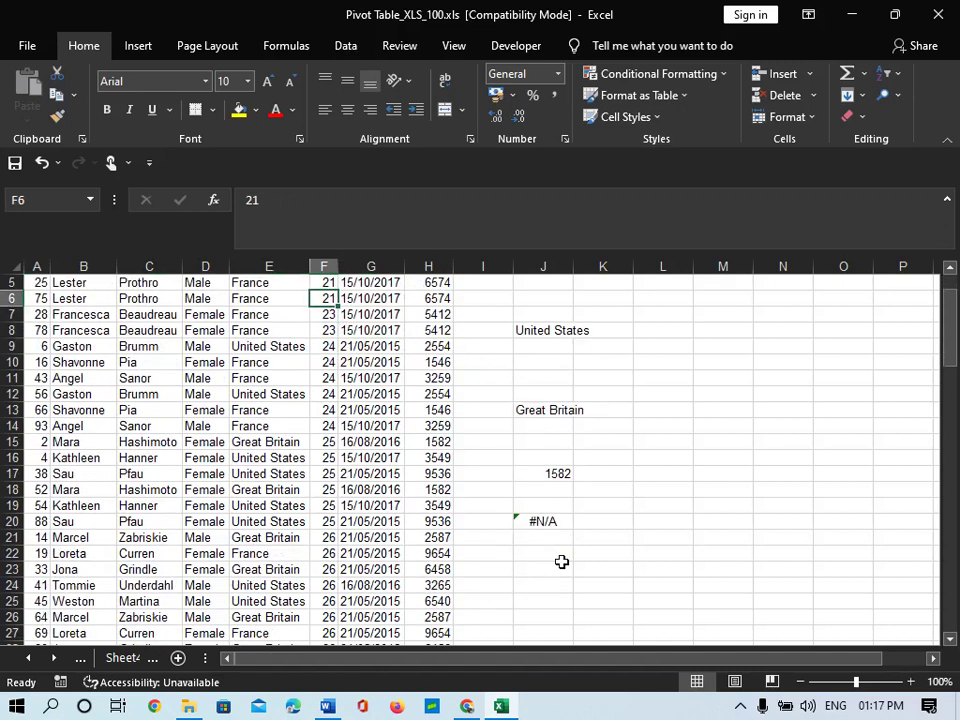
{"action": "scroll", "coordinate": [561, 486], "scroll_direction": "up", "scroll_amount": 2}
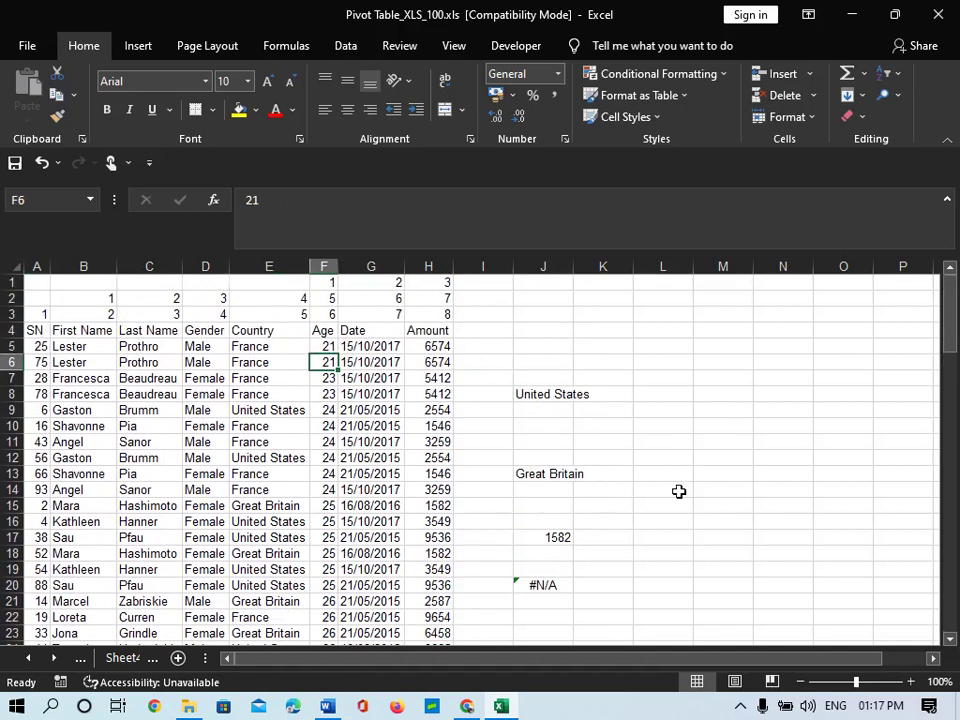
- Begin a VLOOKUP formula in L14 on the sorted data with lookup value 22 and table array F4:H104
{"action": "left_click", "coordinate": [668, 493]}
{"action": "type", "text": "=vl"}
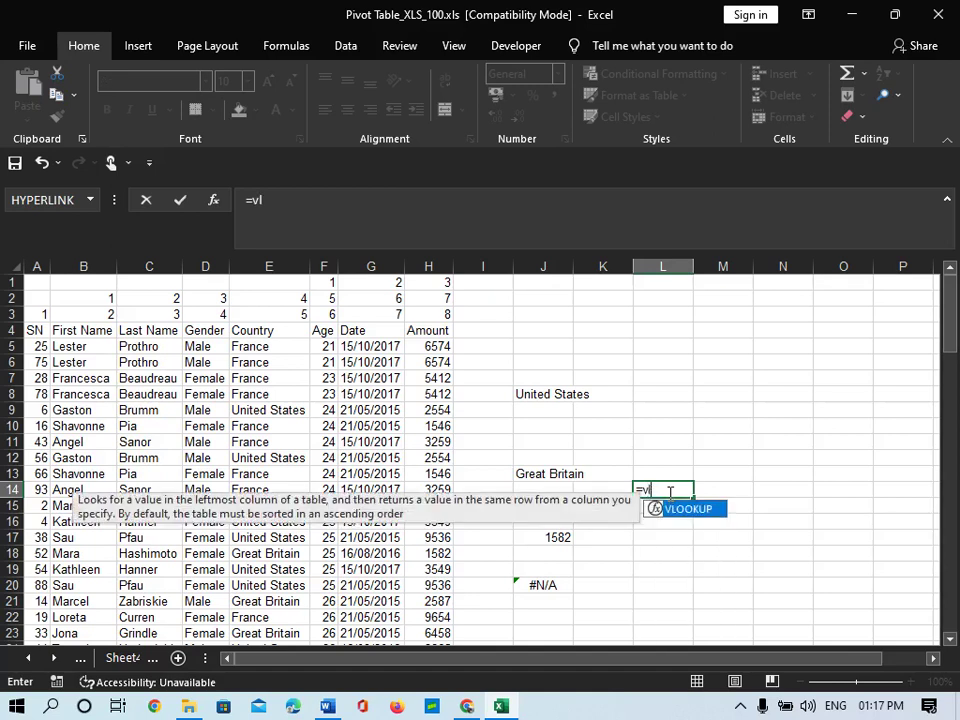
{"action": "key", "text": "Tab"}
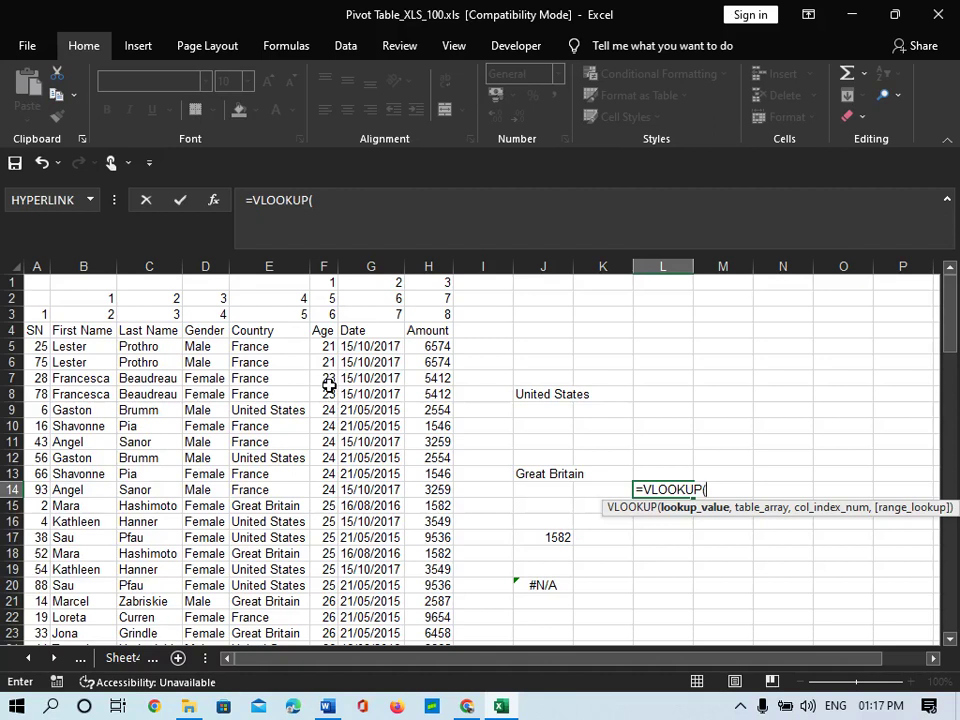
{"action": "type", "text": "22,"}
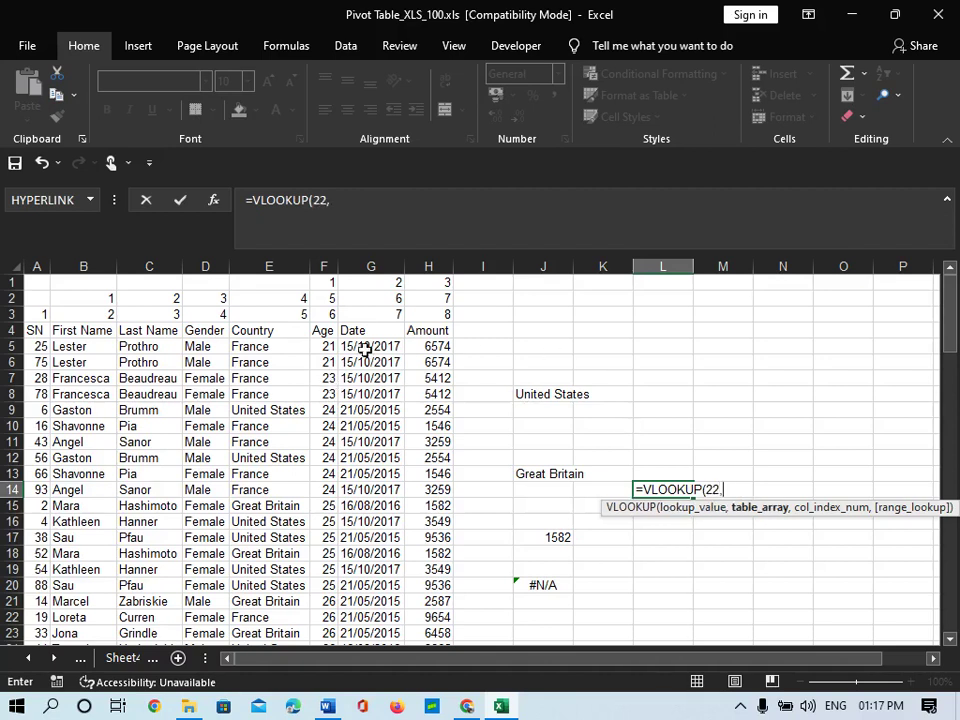
{"action": "left_click", "coordinate": [323, 331]}
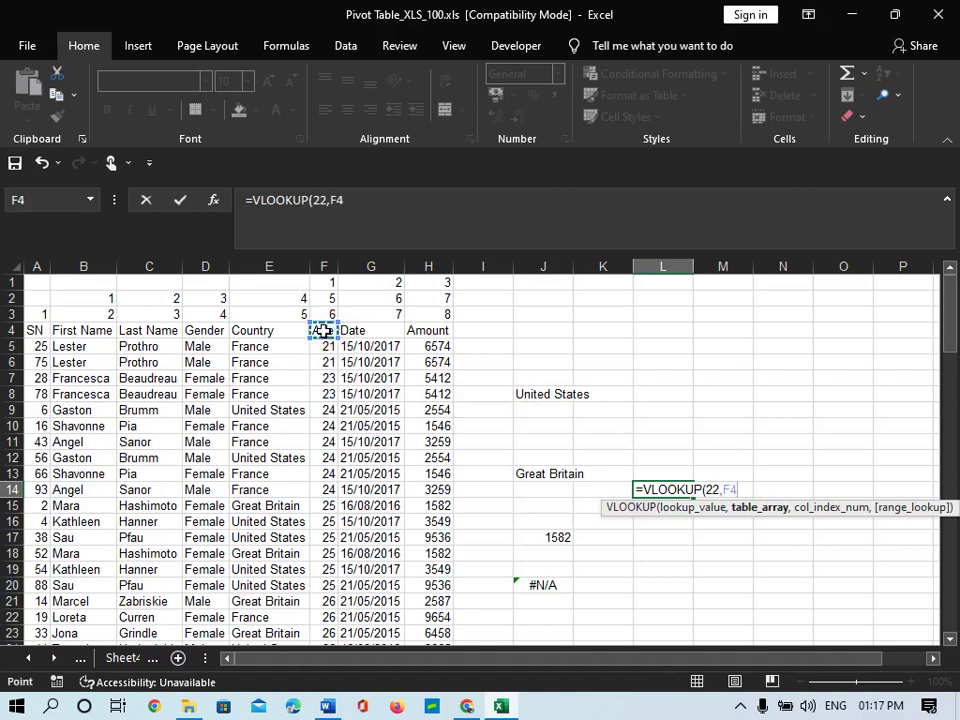
{"action": "key", "text": "ctrl+shift+Right"}
{"action": "key", "text": "ctrl+shift+Down"}
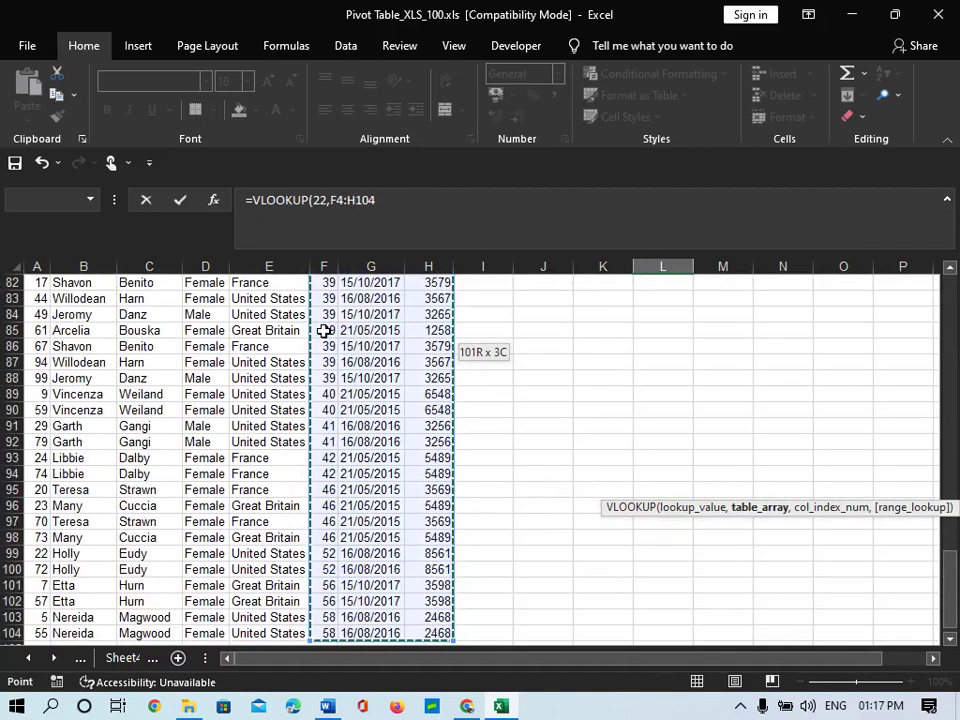
{"action": "type", "text": ","}
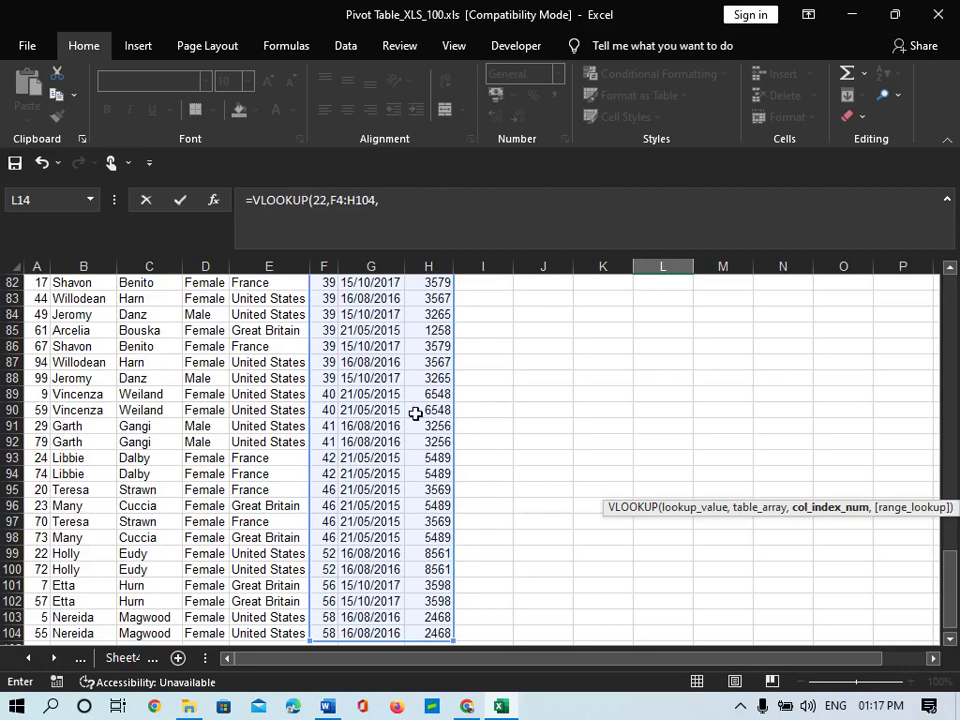
{"action": "scroll", "coordinate": [415, 413], "scroll_direction": "up", "scroll_amount": 20}
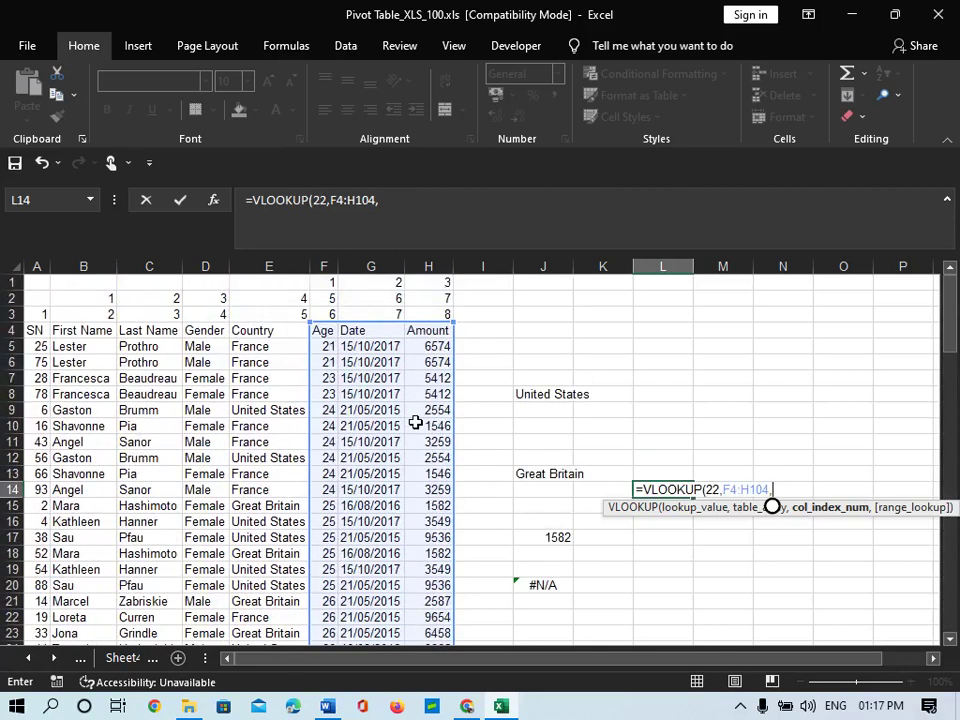
- Complete the L14 VLOOKUP with column index 3 for Amount and TRUE for an approximate match
{"action": "type", "text": "3"}
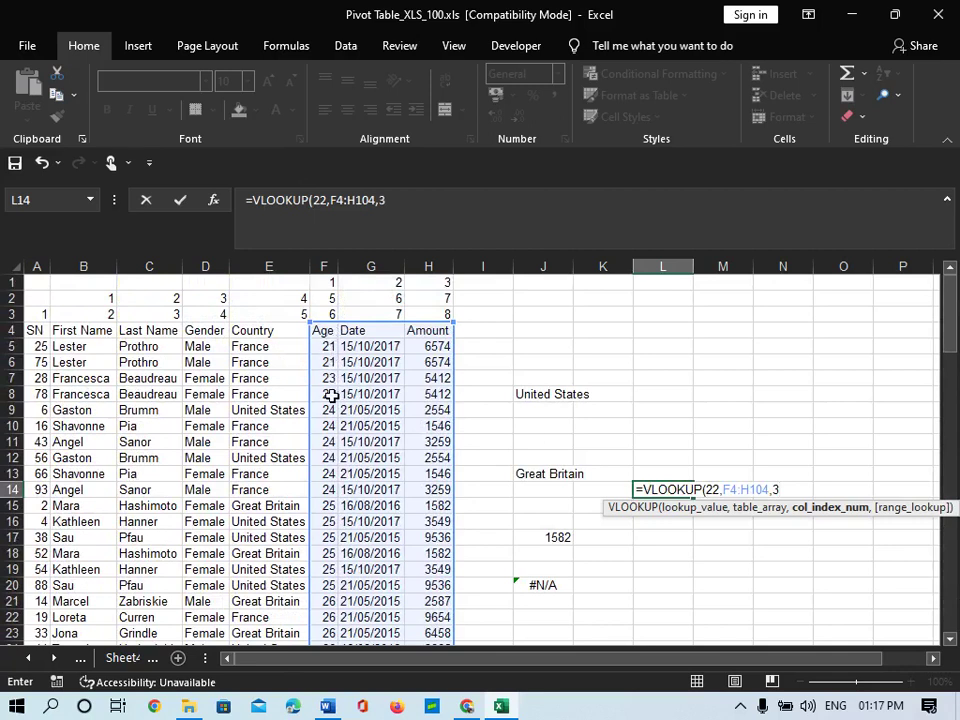
{"action": "type", "text": ","}
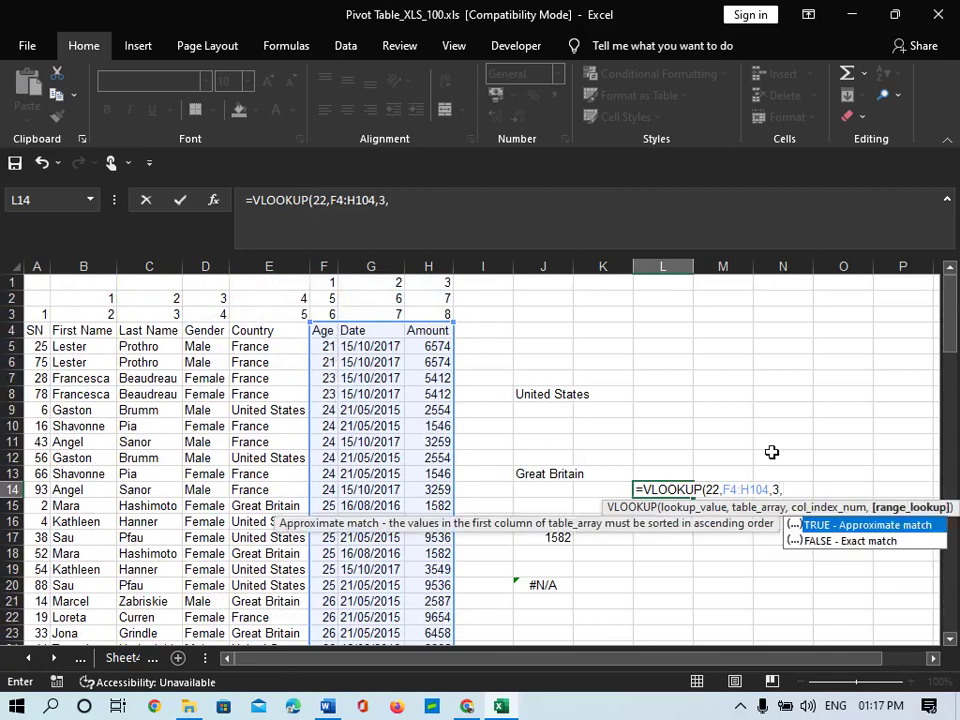
{"action": "double_click", "coordinate": [864, 530]}
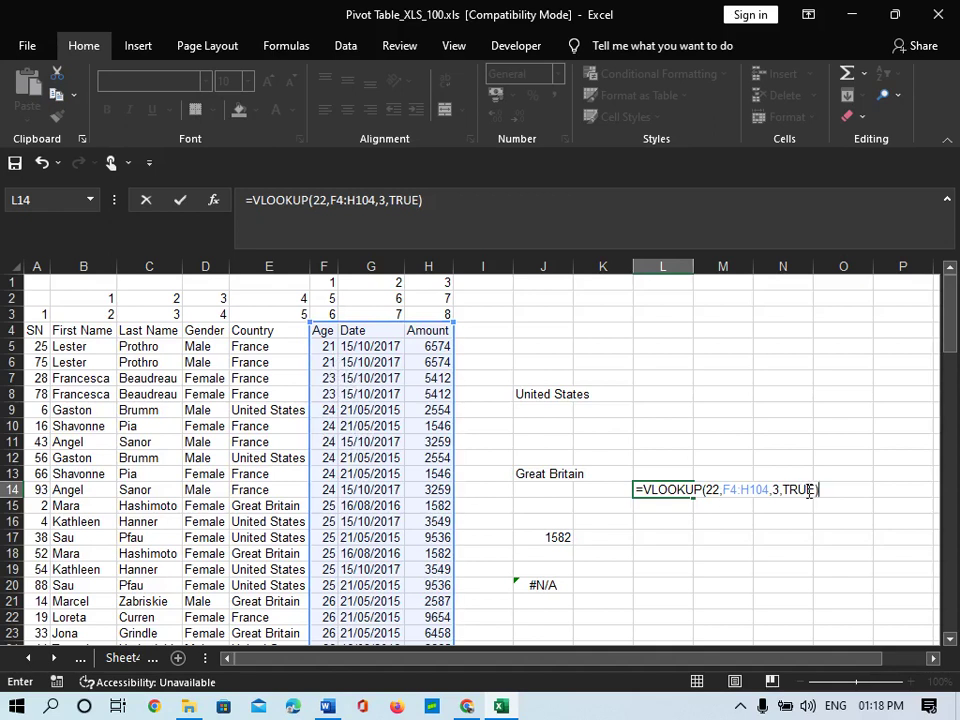
{"action": "key", "text": "Return"}
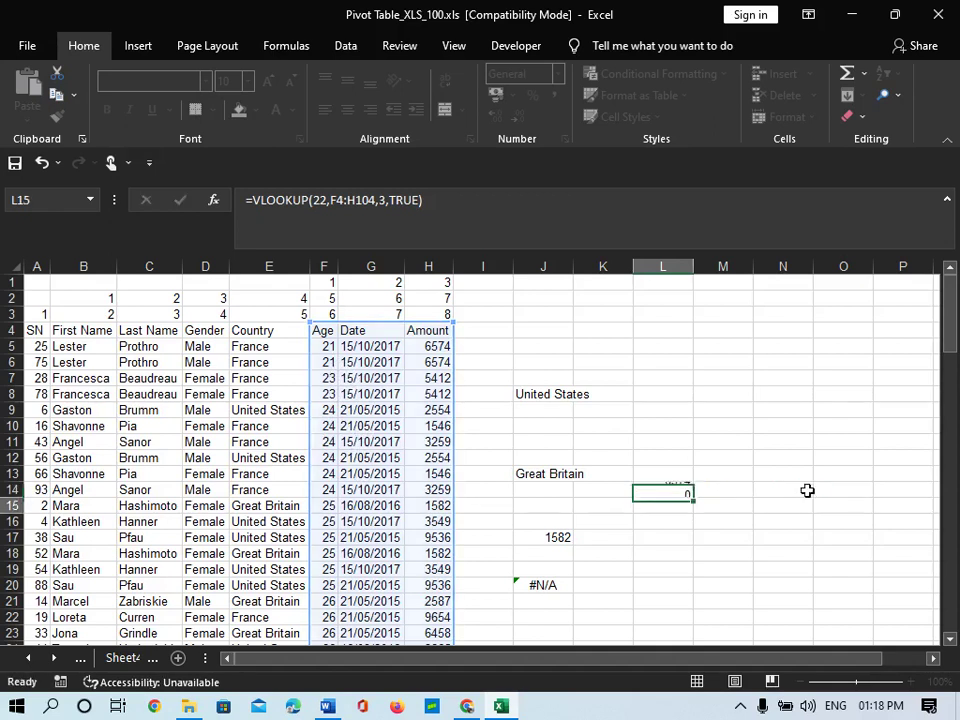
- Compare the L14 lookup result with the sorted Age values, examining the Age header and F5:F21
{"action": "left_click", "coordinate": [668, 489]}
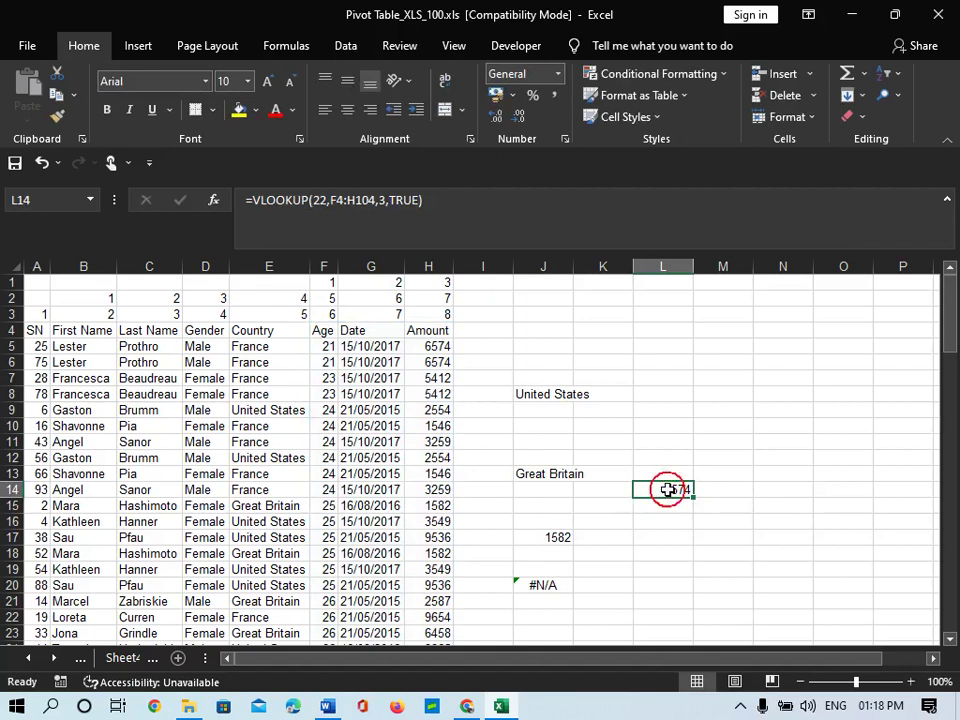
{"action": "left_click", "coordinate": [325, 345]}
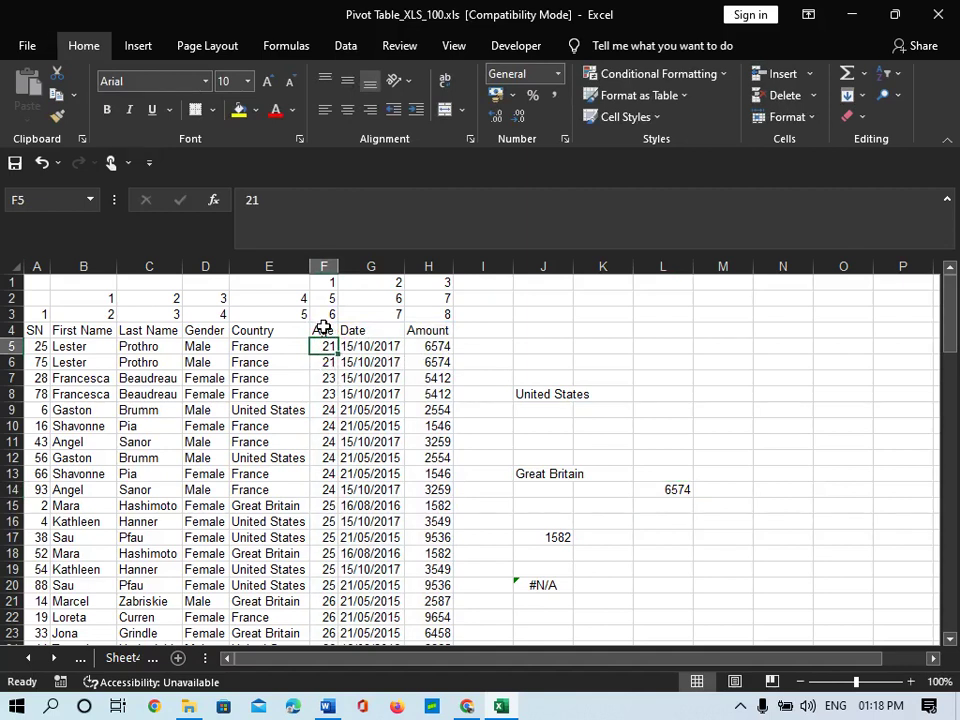
{"action": "left_click", "coordinate": [324, 330]}
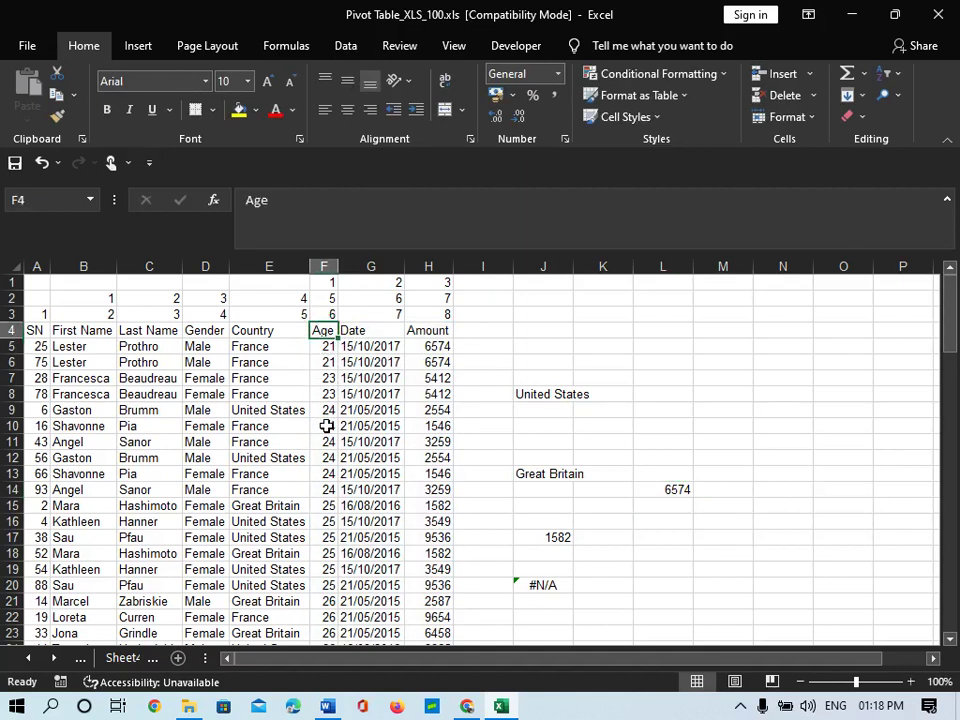
{"action": "left_click_drag", "start_coordinate": [326, 349], "coordinate": [336, 604]}
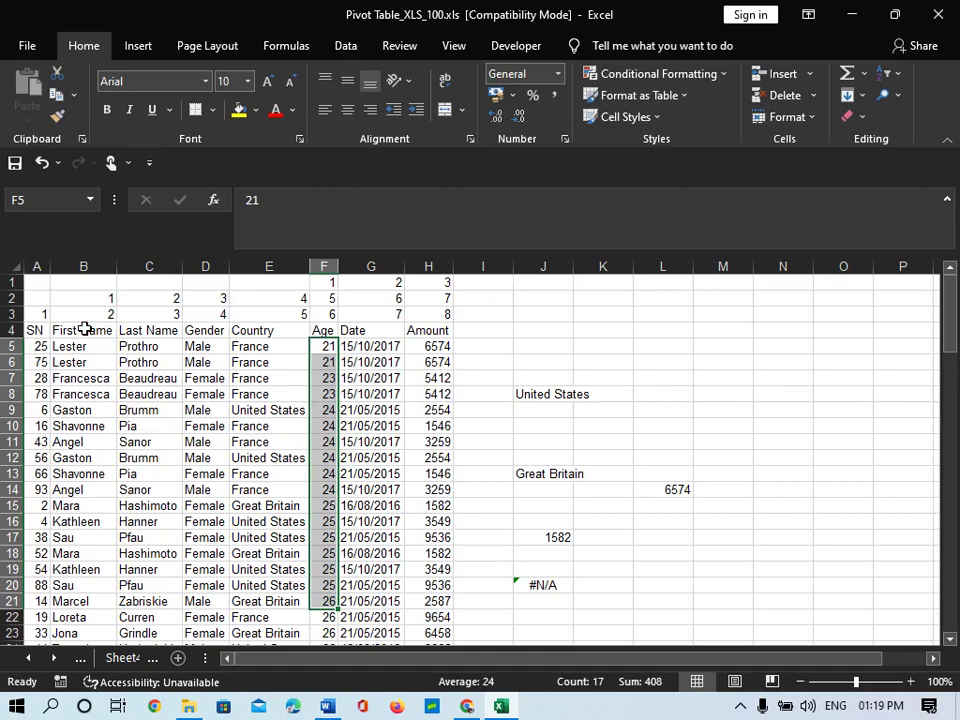
- Review the column index numbering in rows 1 to 3 for table arrays starting at First Name, Age and SN
{"action": "left_click_drag", "start_coordinate": [87, 332], "coordinate": [79, 553]}
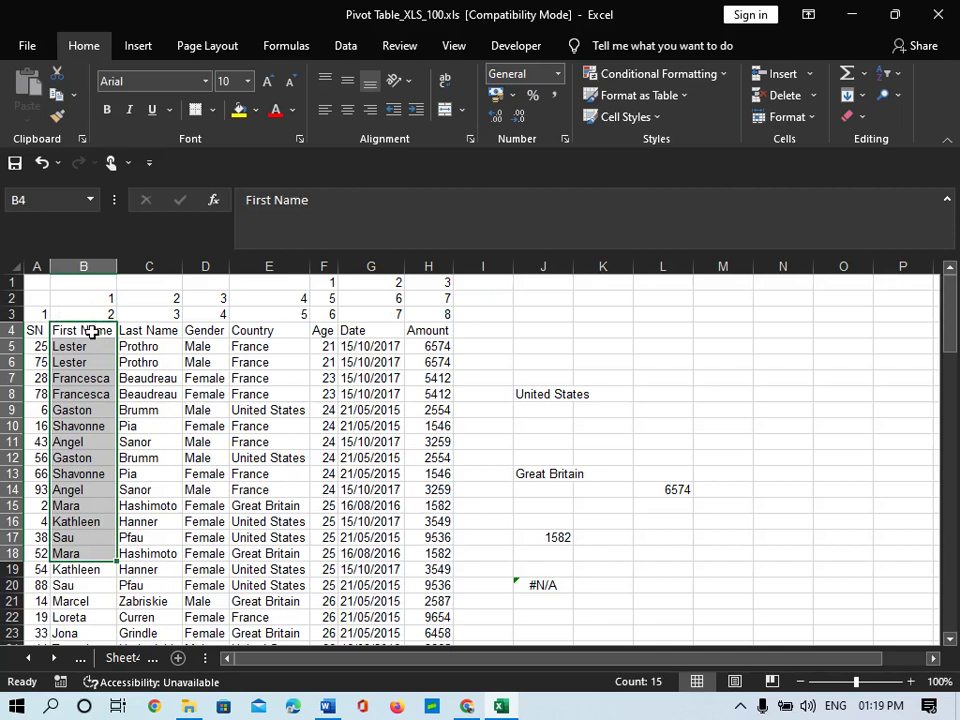
{"action": "left_click_drag", "start_coordinate": [88, 298], "coordinate": [300, 298]}
{"action": "left_click", "coordinate": [320, 330]}
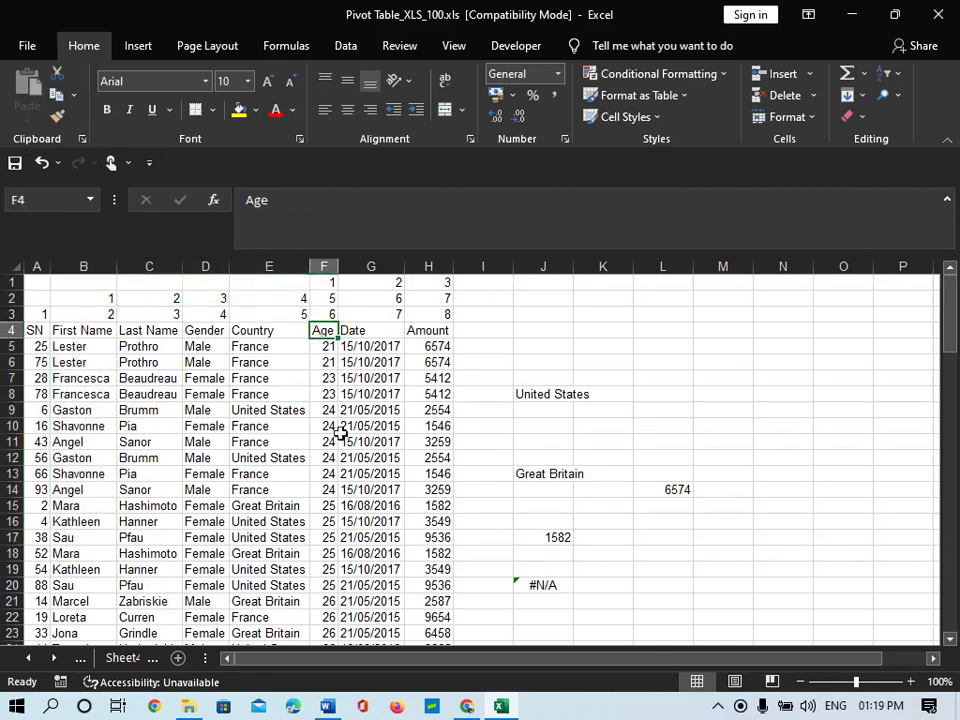
{"action": "left_click_drag", "start_coordinate": [327, 287], "coordinate": [440, 282]}
{"action": "left_click_drag", "start_coordinate": [37, 330], "coordinate": [40, 490]}
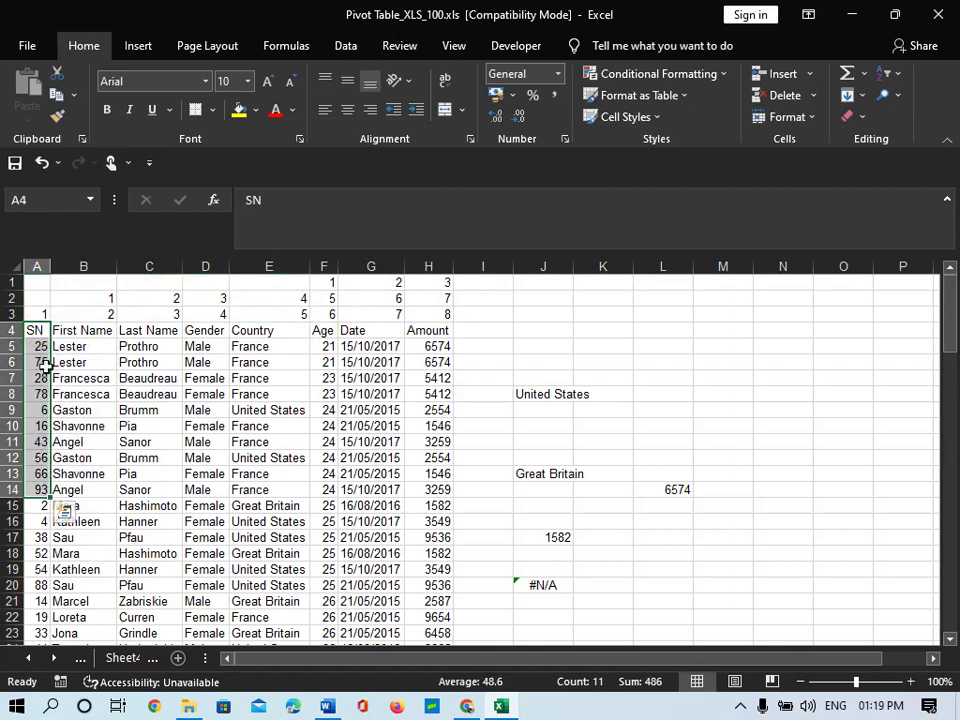
{"action": "left_click_drag", "start_coordinate": [36, 314], "coordinate": [469, 322]}
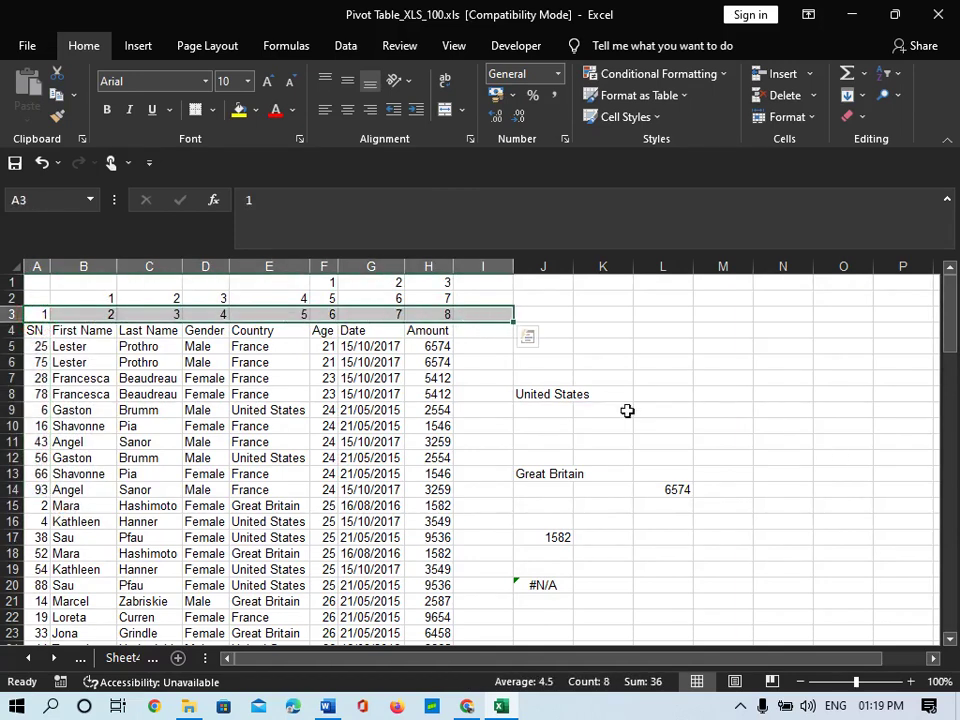